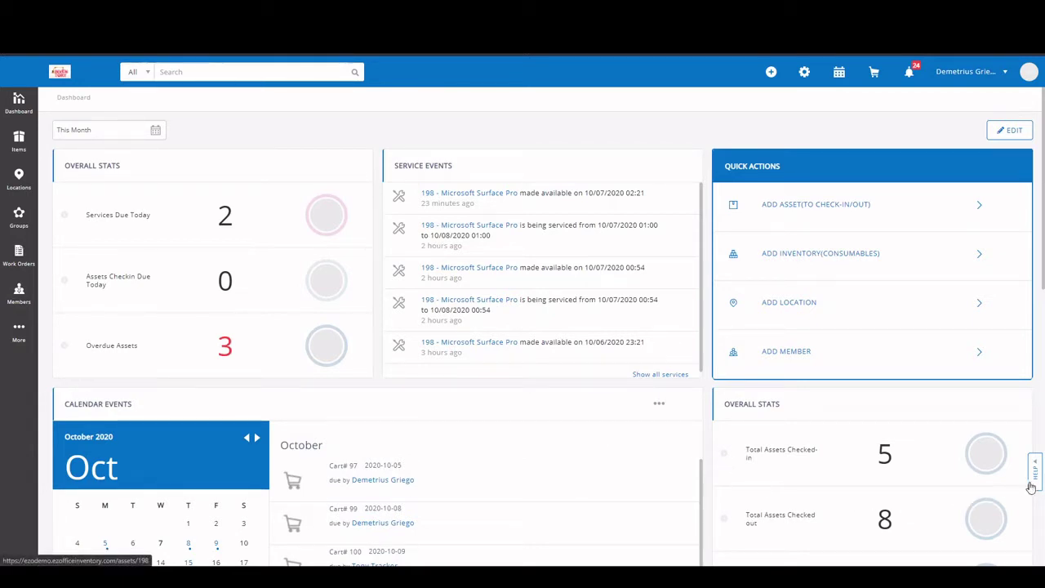
Open the dashboard's help topics and close them again
{"action": "left_click", "coordinate": [1034, 484]}
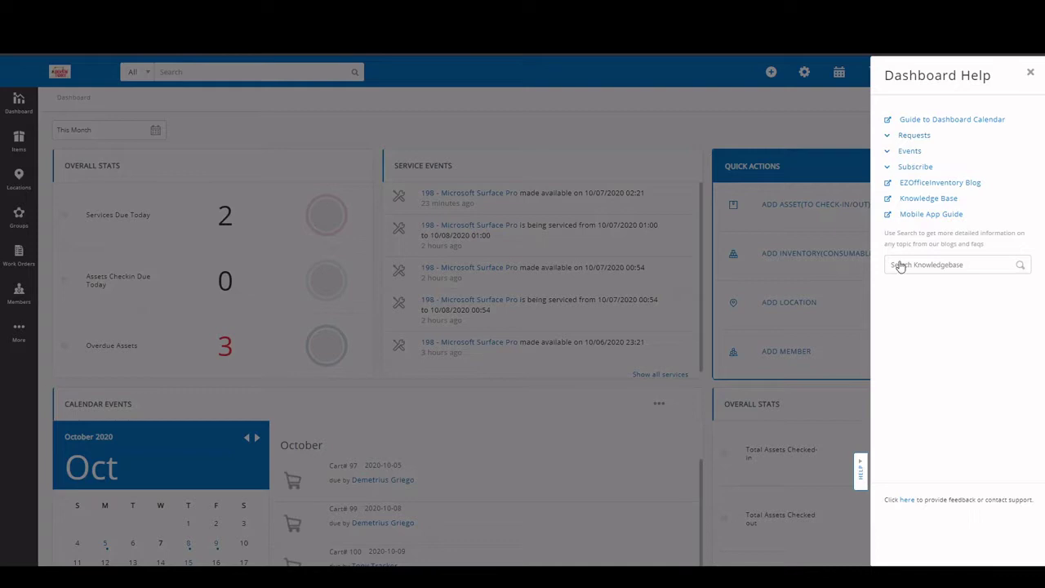
{"action": "left_click", "coordinate": [860, 471]}
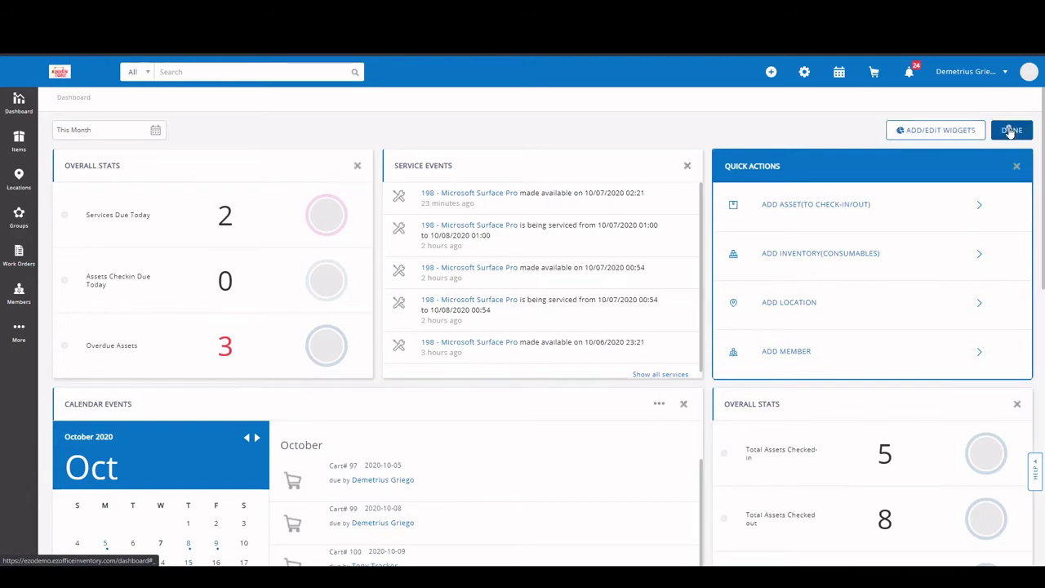
Browse the KPI Metrics widgets available in the Dashboard Settings and leave the dialog without saving
{"action": "left_click", "coordinate": [914, 135]}
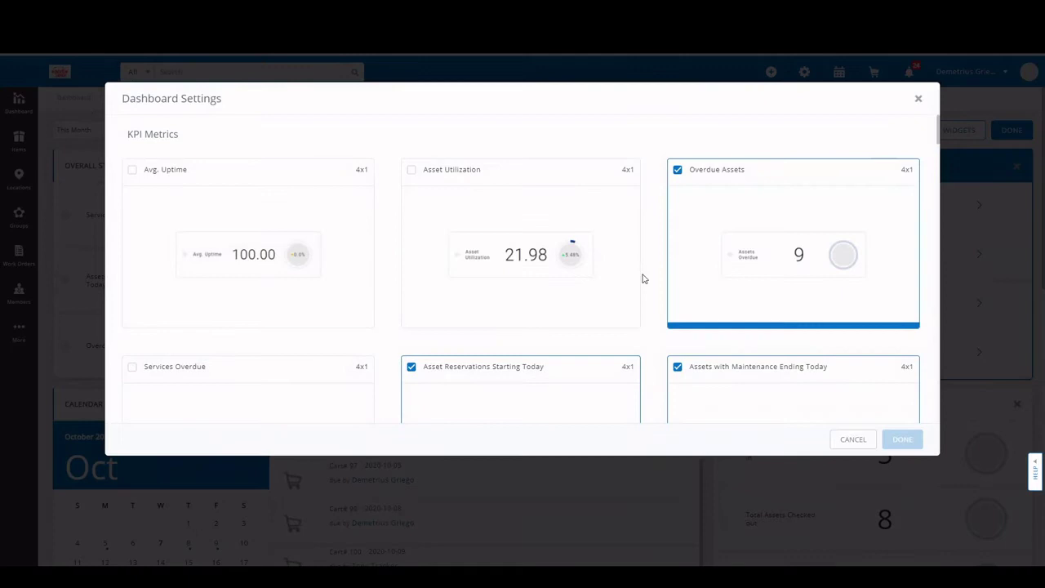
{"action": "scroll", "coordinate": [658, 288], "scroll_direction": "down", "scroll_amount": 2}
{"action": "scroll", "coordinate": [658, 287], "scroll_direction": "down", "scroll_amount": 3}
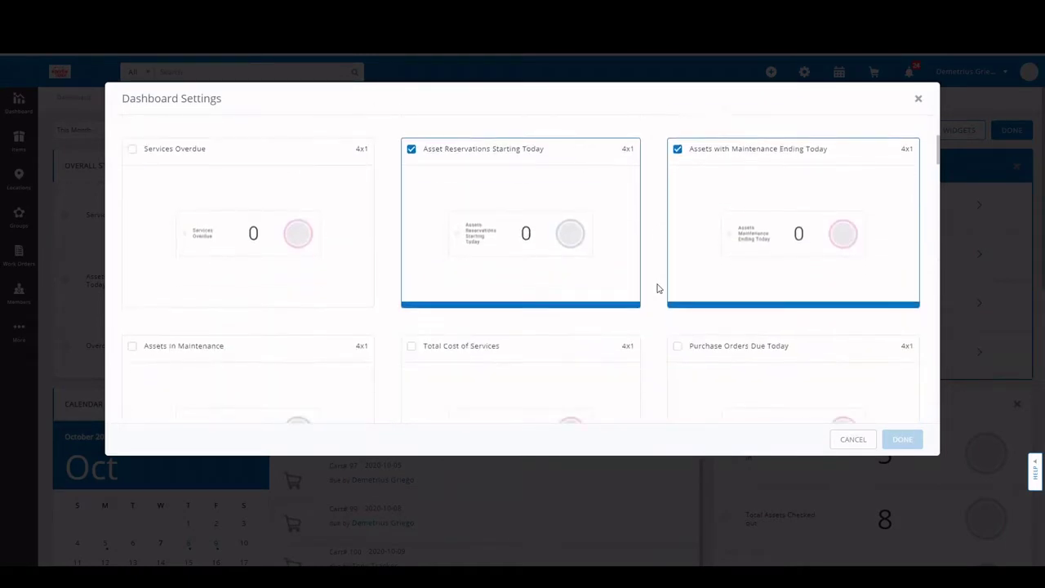
{"action": "scroll", "coordinate": [658, 288], "scroll_direction": "down", "scroll_amount": 6}
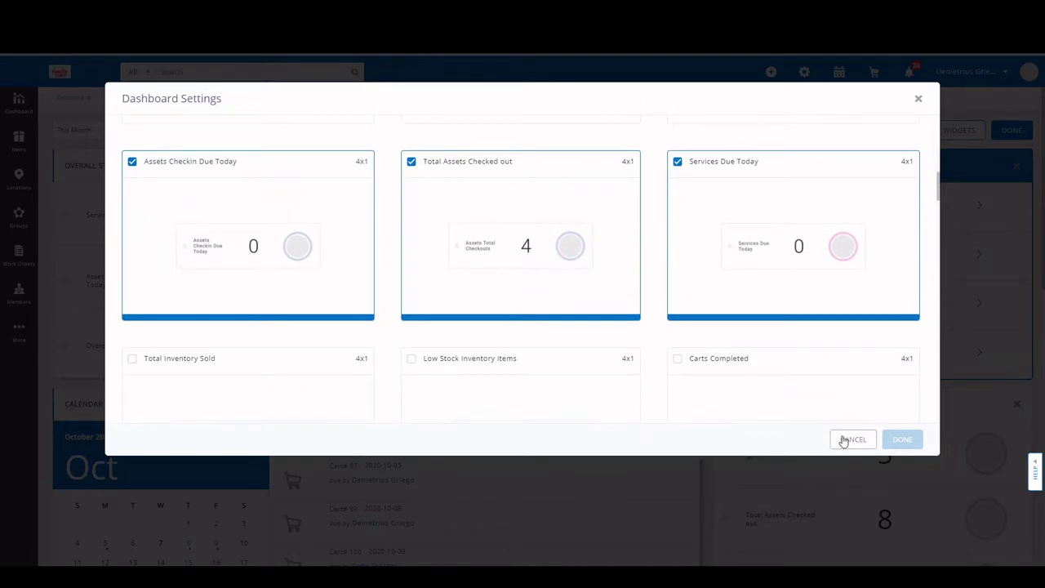
{"action": "left_click", "coordinate": [849, 439]}
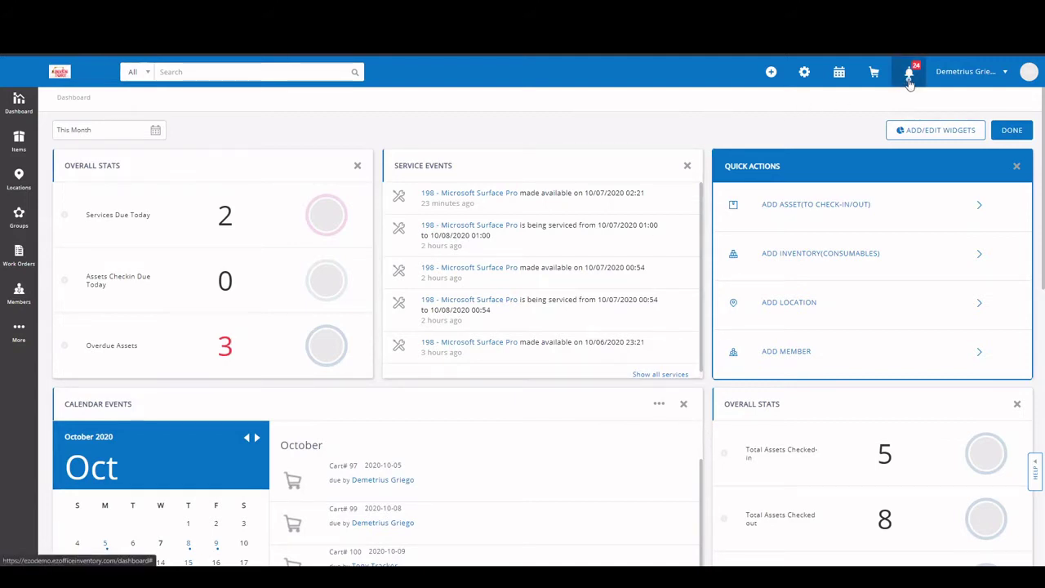
View the notification categories and the item types offered for quick creation
{"action": "left_click", "coordinate": [910, 79]}
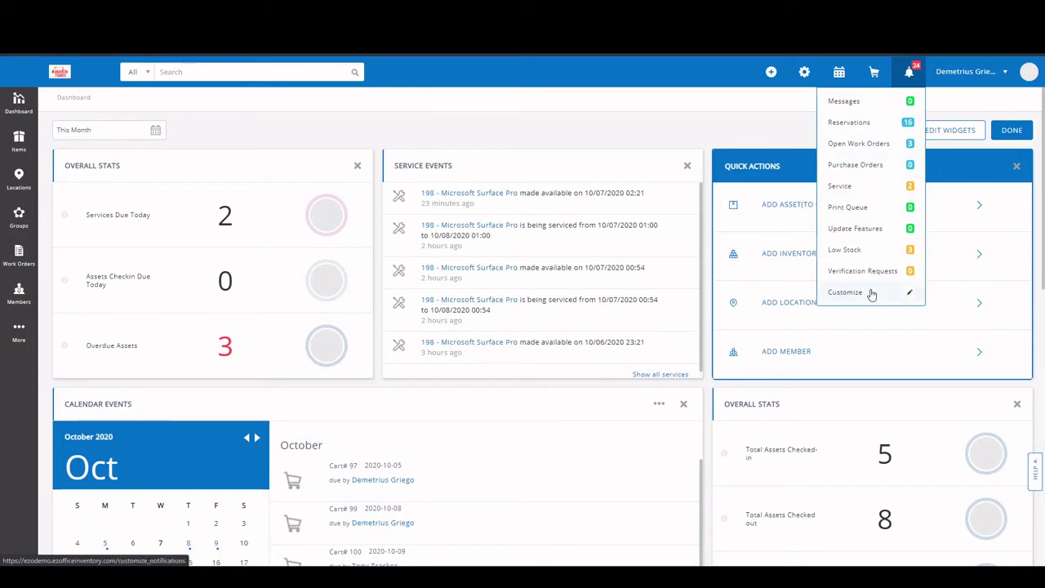
{"action": "left_click", "coordinate": [624, 136]}
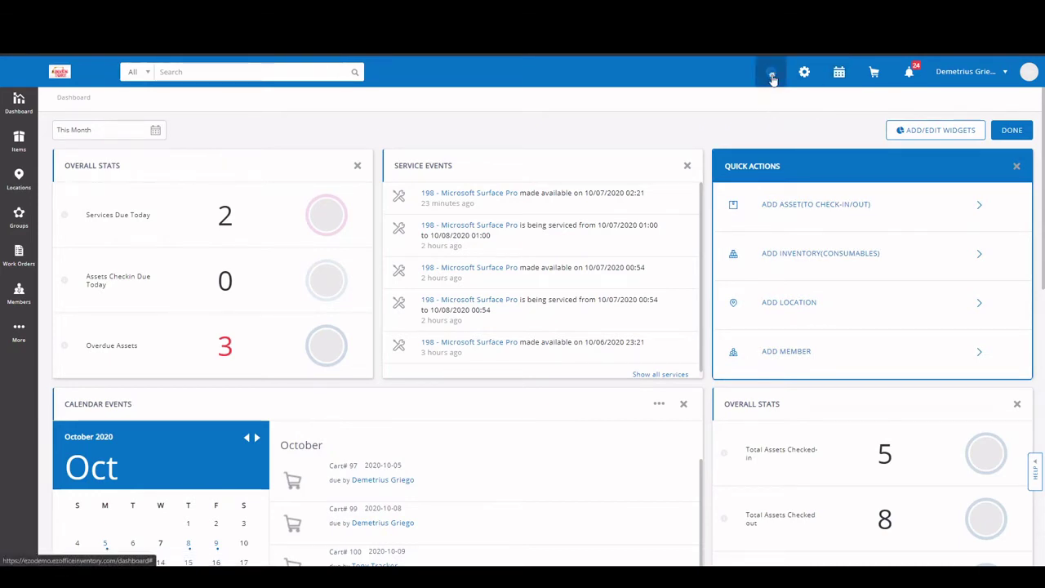
{"action": "left_click", "coordinate": [771, 75]}
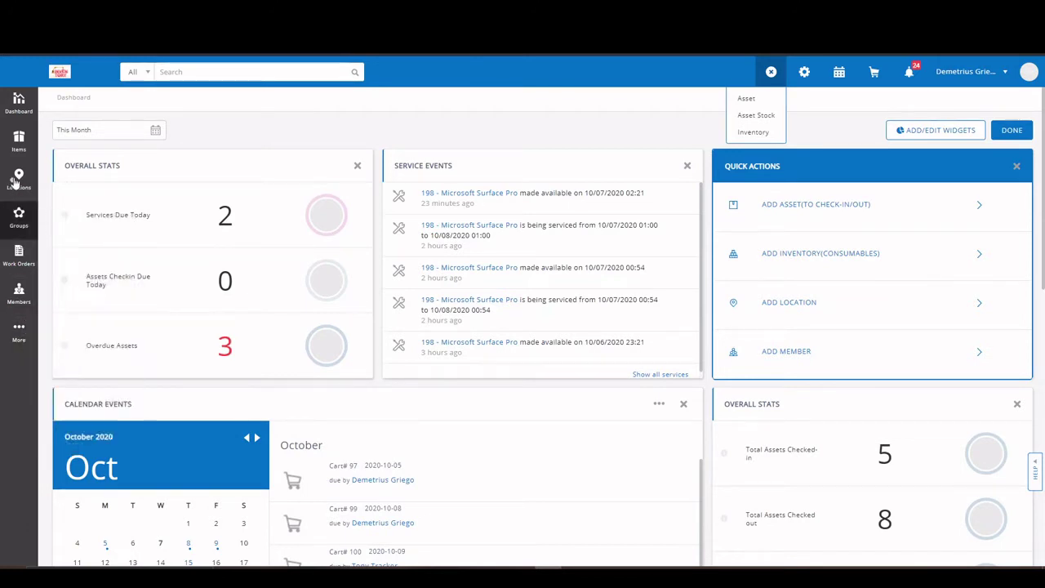
Open the Assets list and go to the Custom Fields page for items
{"action": "mouse_move", "coordinate": [21, 144]}
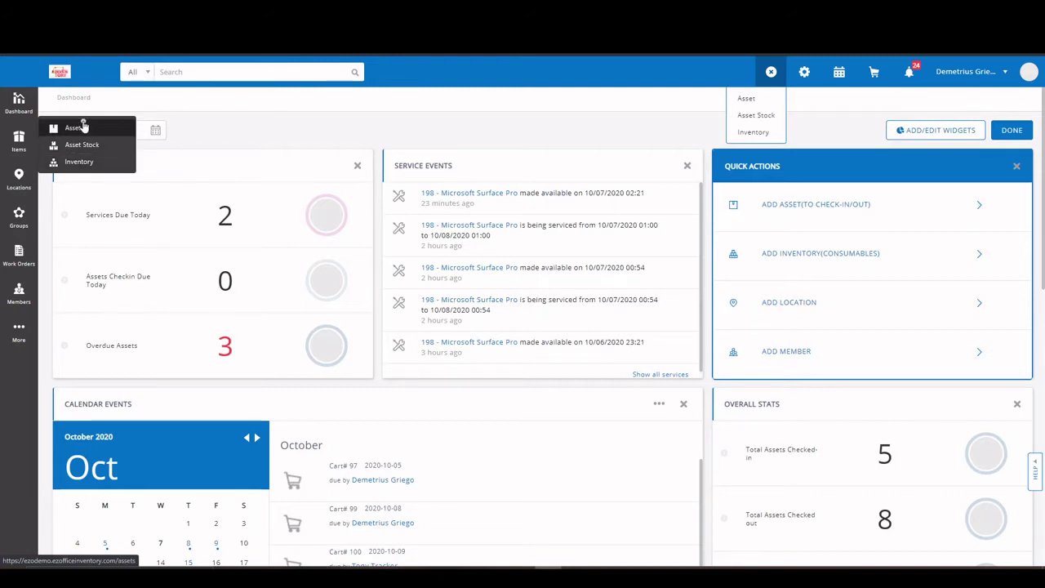
{"action": "left_click", "coordinate": [75, 128]}
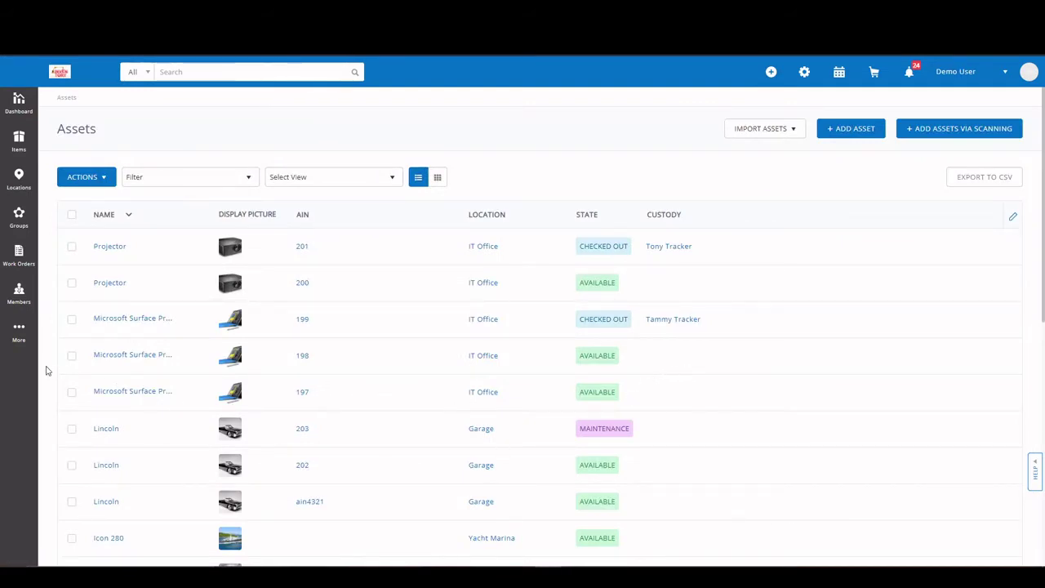
{"action": "mouse_move", "coordinate": [20, 351]}
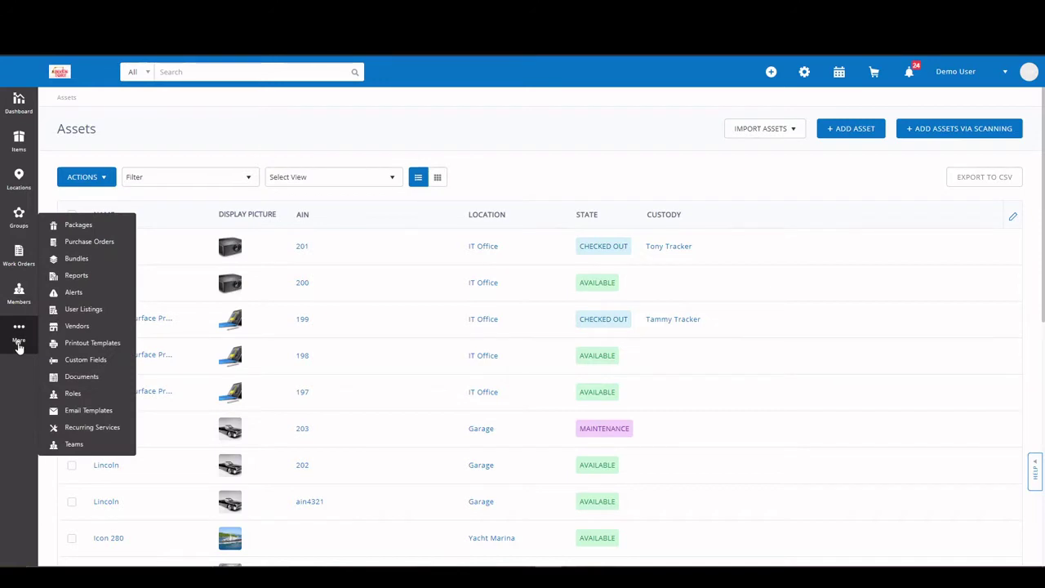
{"action": "left_click", "coordinate": [76, 361]}
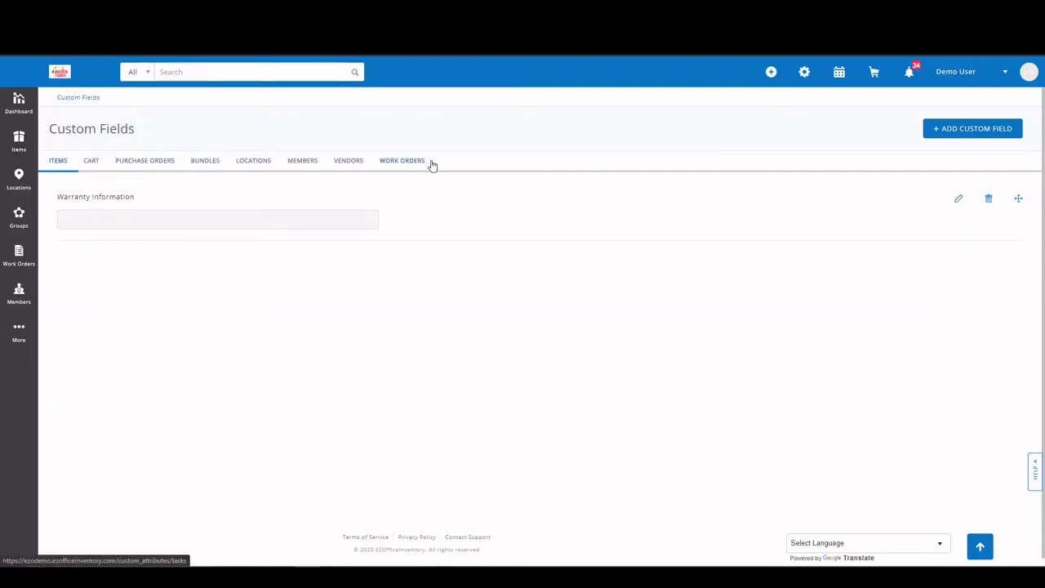
Review the type, preference and group association options for a new item custom field, and cancel without adding it
{"action": "left_click", "coordinate": [954, 133]}
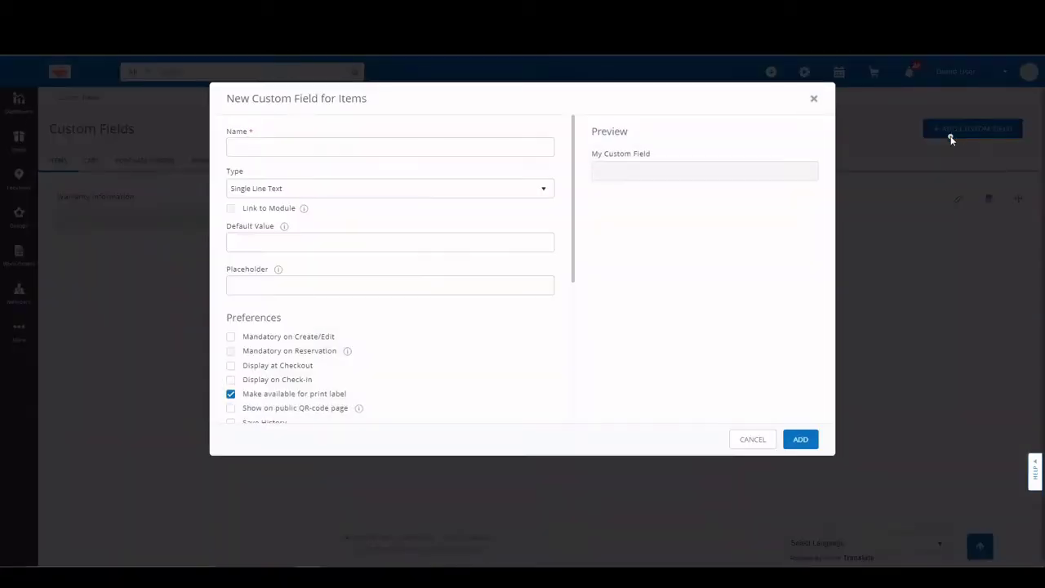
{"action": "left_click", "coordinate": [399, 193]}
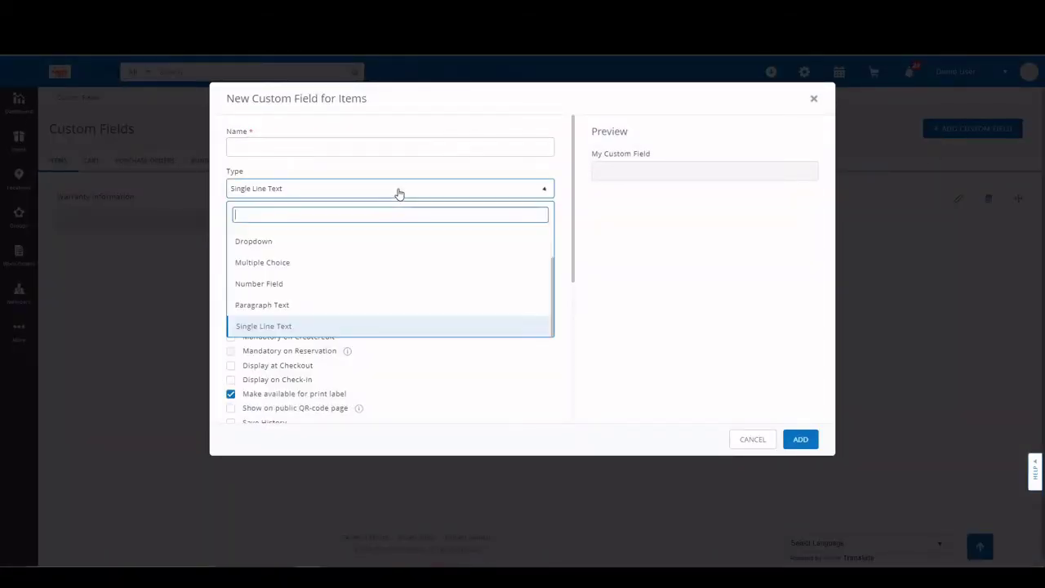
{"action": "left_click", "coordinate": [473, 379]}
{"action": "left_click", "coordinate": [474, 379]}
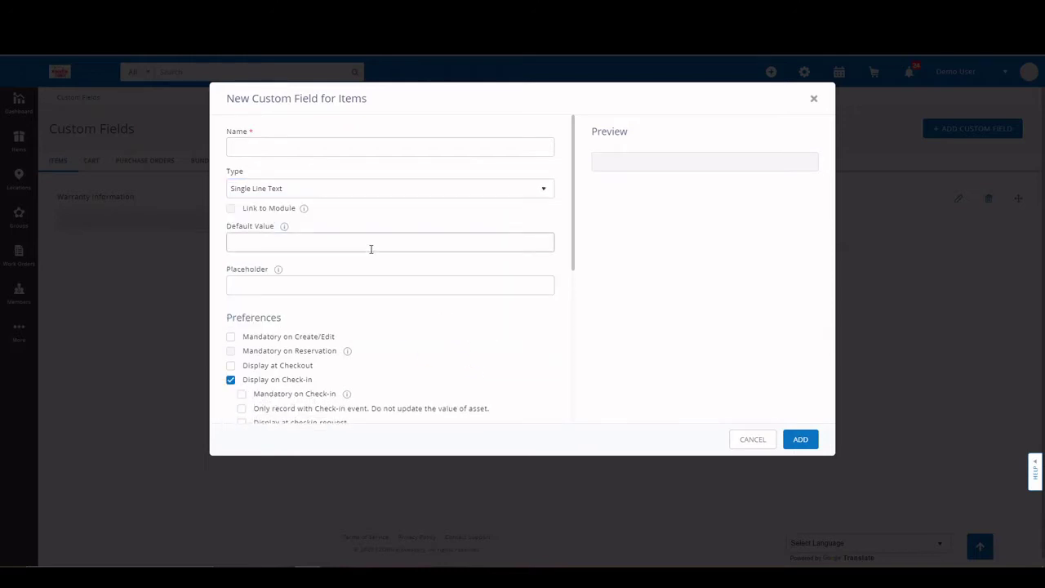
{"action": "scroll", "coordinate": [455, 353], "scroll_direction": "down", "scroll_amount": 1}
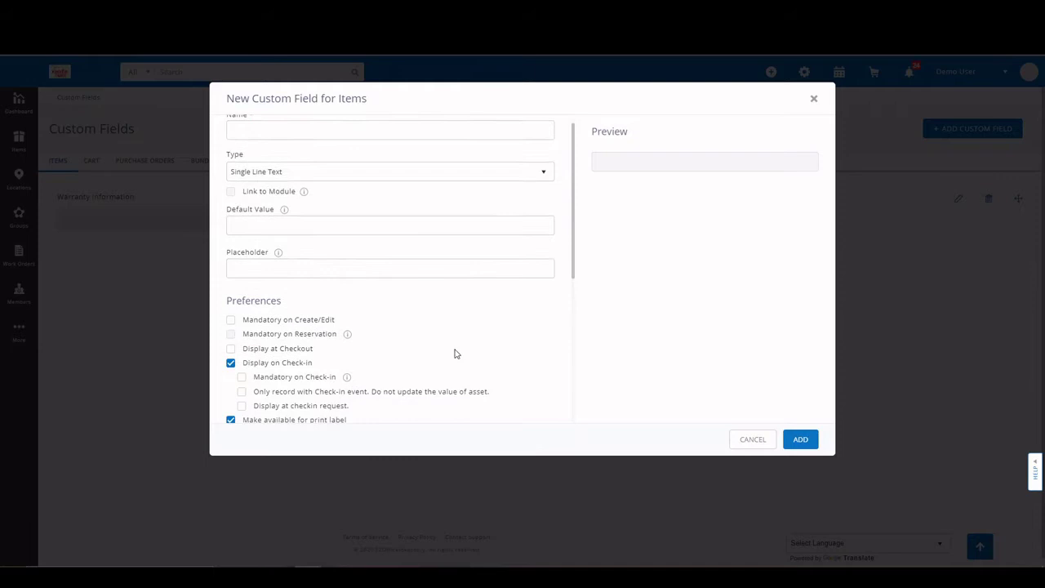
{"action": "scroll", "coordinate": [455, 354], "scroll_direction": "down", "scroll_amount": 3}
{"action": "scroll", "coordinate": [455, 353], "scroll_direction": "down", "scroll_amount": 3}
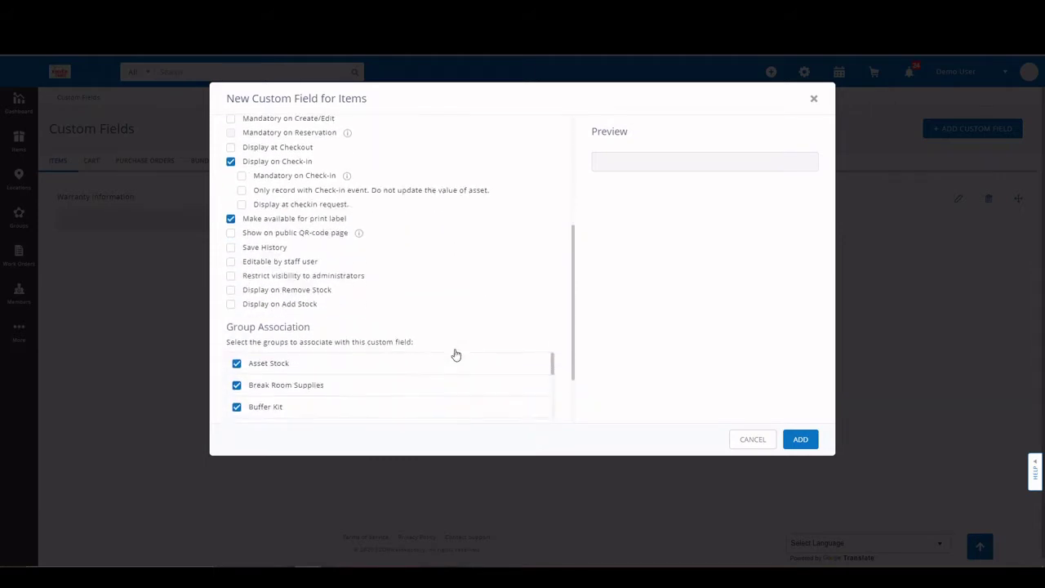
{"action": "left_click", "coordinate": [801, 445]}
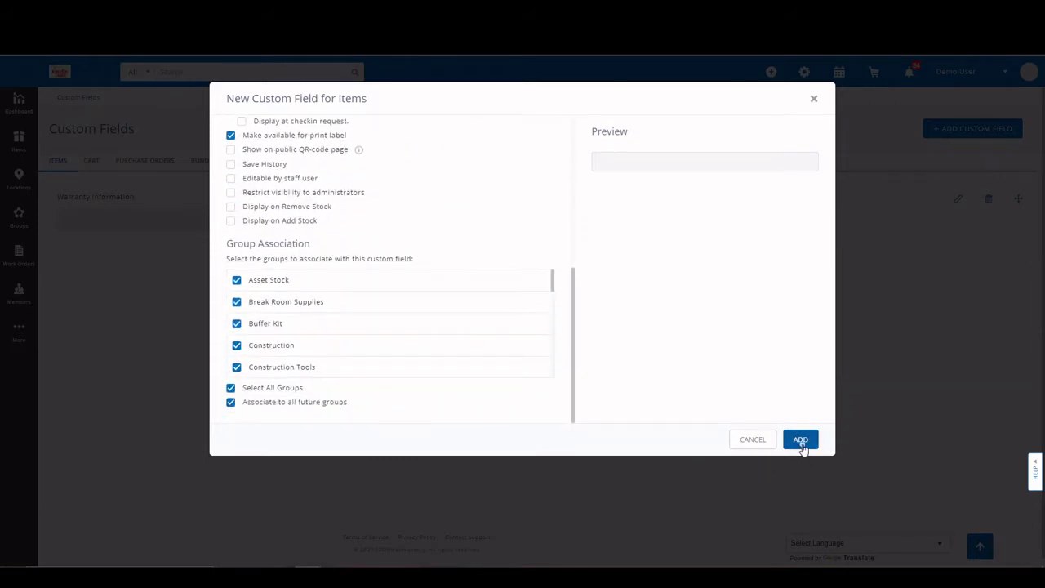
{"action": "left_click", "coordinate": [754, 445]}
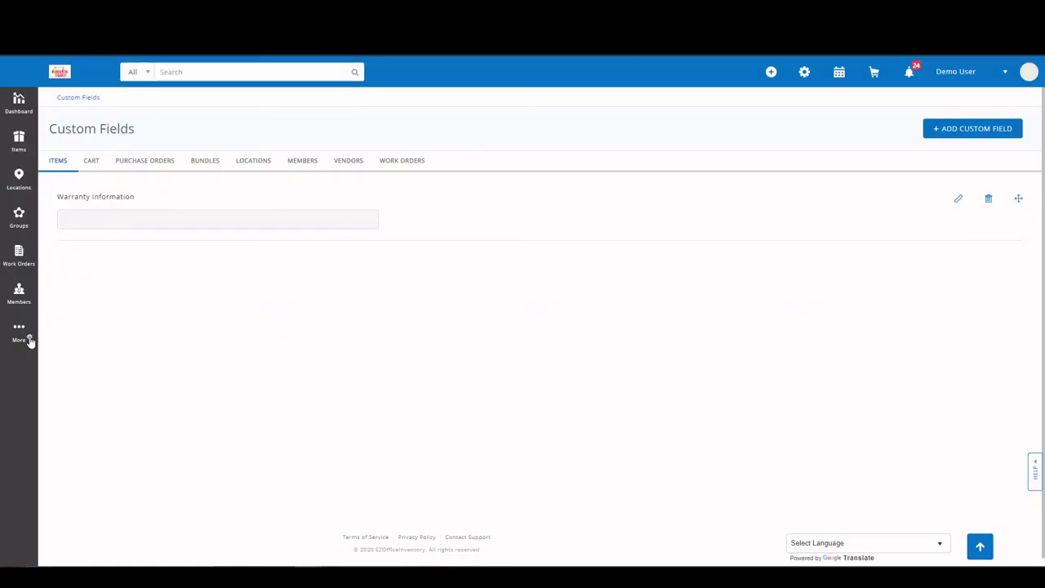
Return from the custom fields to the Assets list
{"action": "left_click", "coordinate": [29, 341]}
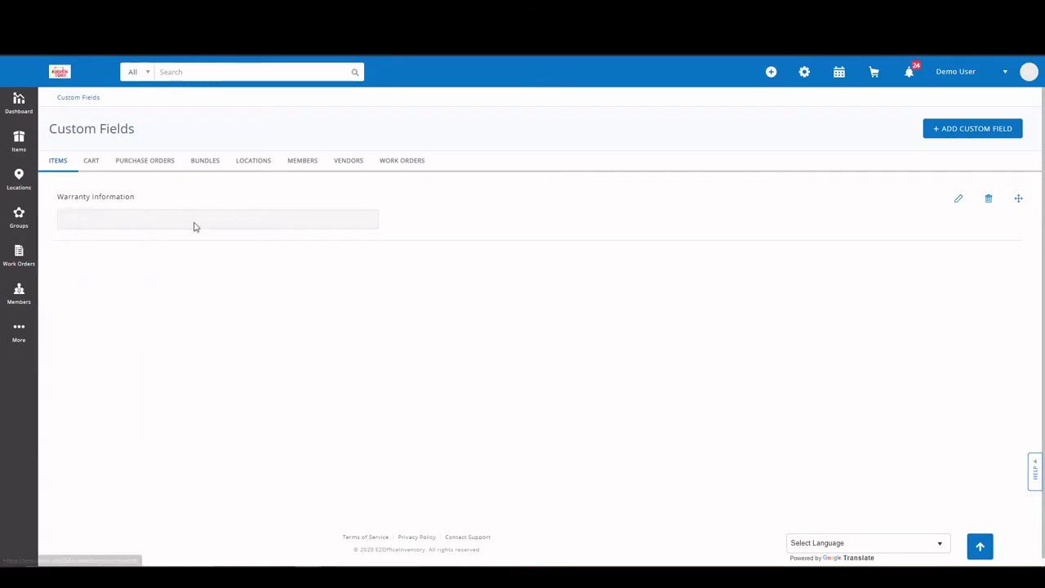
{"action": "mouse_move", "coordinate": [19, 140]}
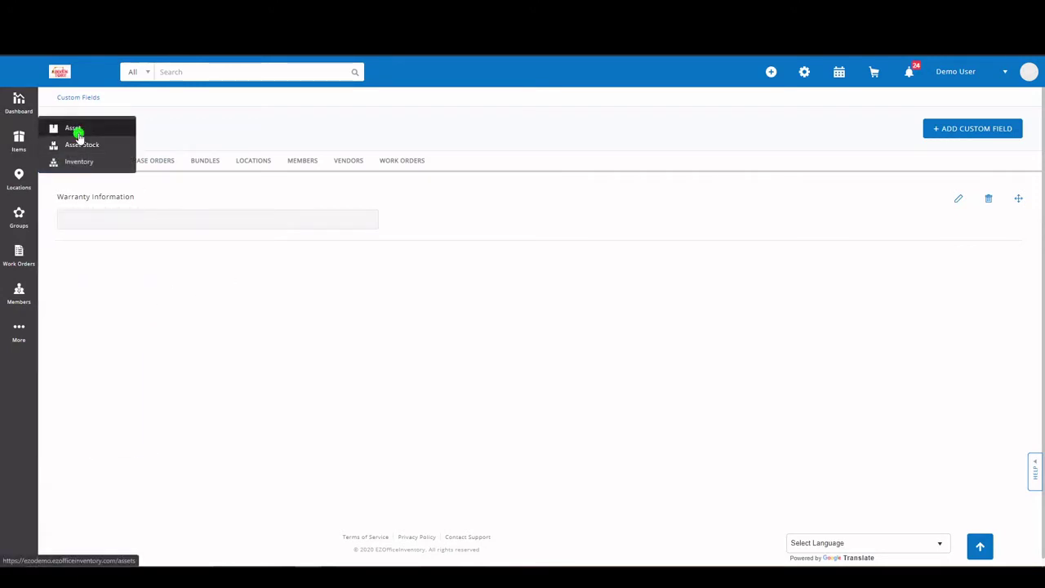
{"action": "left_click", "coordinate": [78, 136]}
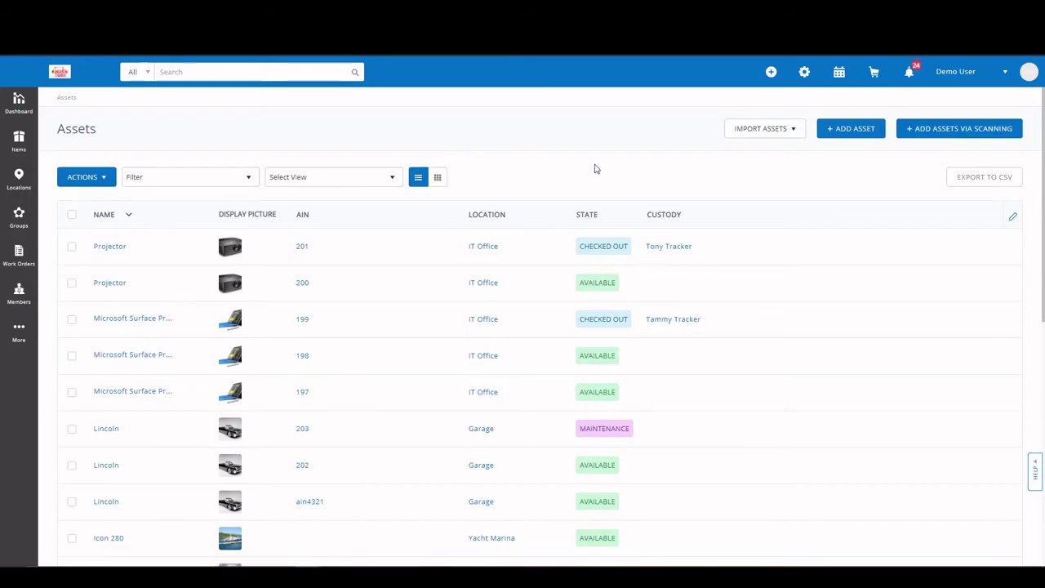
Review the Core Information and Extended Information fields for creating a new asset, and cancel the form
{"action": "left_click", "coordinate": [855, 130]}
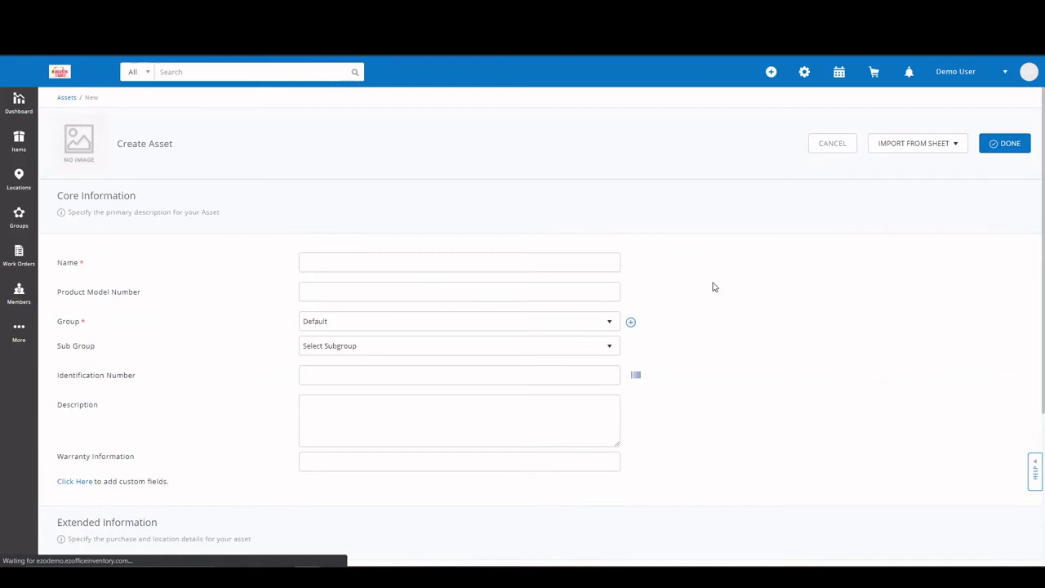
{"action": "scroll", "coordinate": [712, 286], "scroll_direction": "down", "scroll_amount": 1}
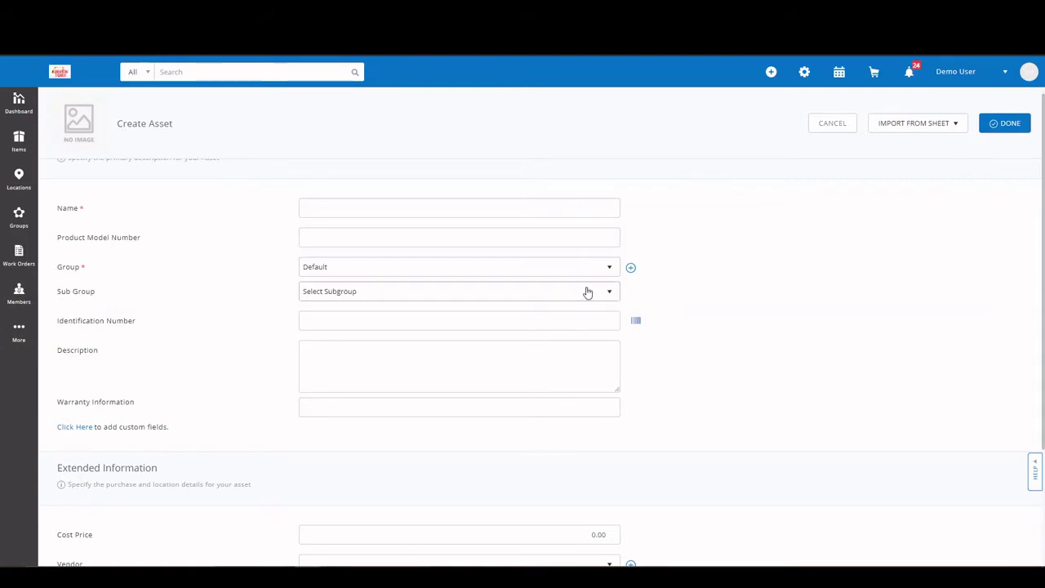
{"action": "scroll", "coordinate": [791, 419], "scroll_direction": "down", "scroll_amount": 2}
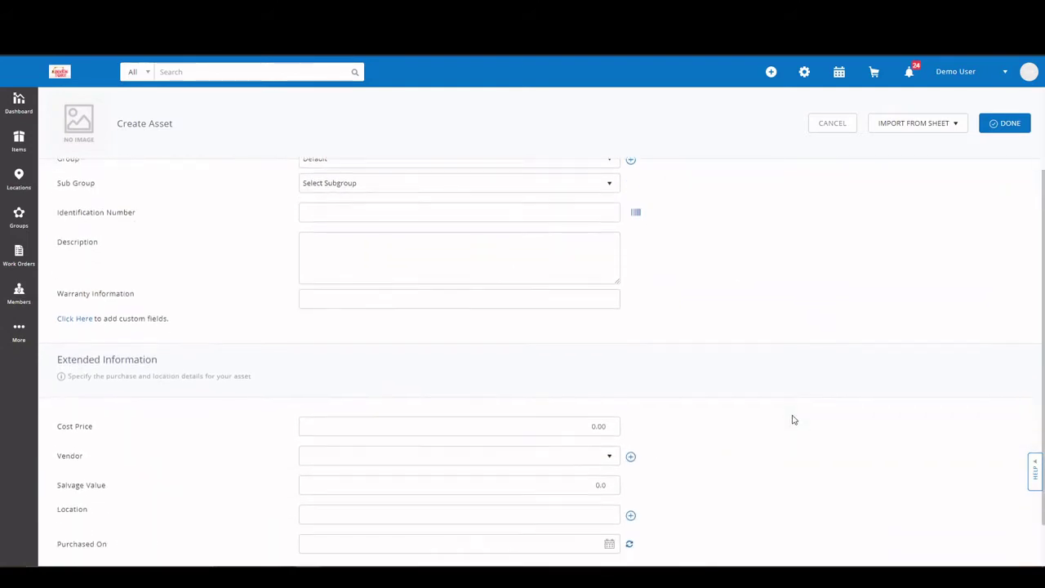
{"action": "scroll", "coordinate": [792, 419], "scroll_direction": "down", "scroll_amount": 1}
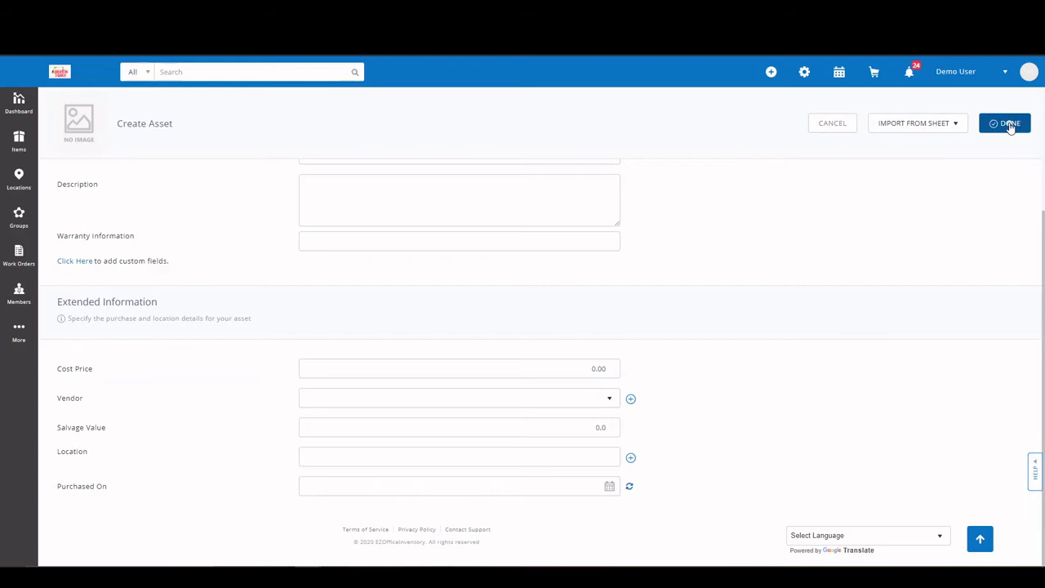
{"action": "left_click", "coordinate": [820, 132]}
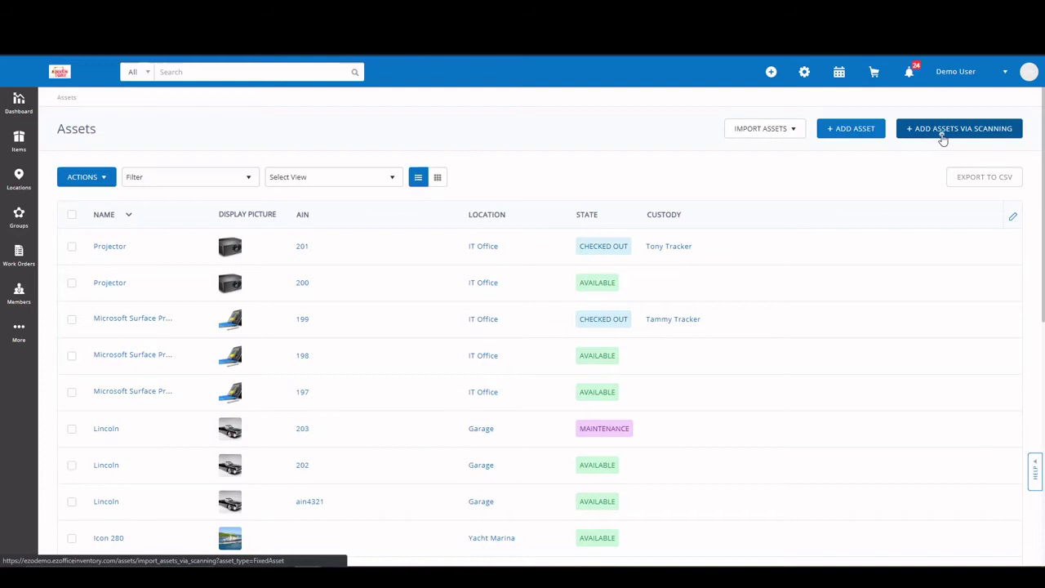
Examine the asset import options and the full range of bulk actions available for assets
{"action": "left_click", "coordinate": [752, 137]}
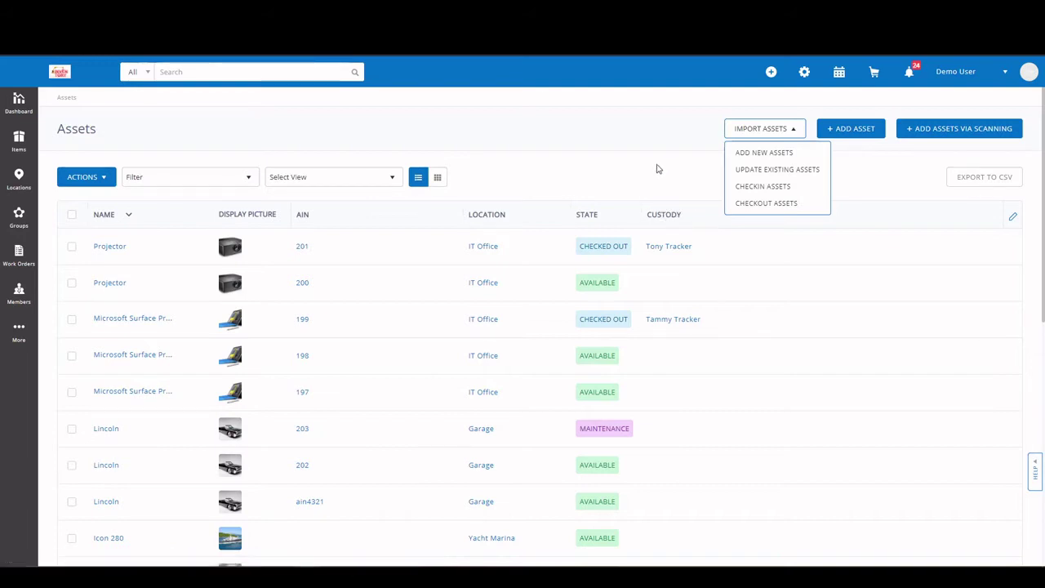
{"action": "left_click", "coordinate": [577, 168]}
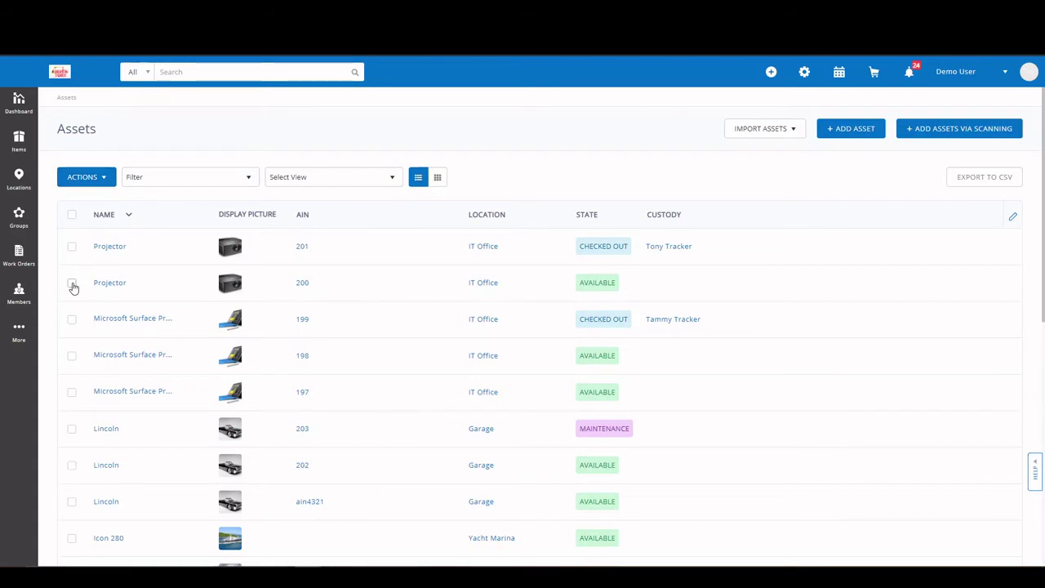
{"action": "left_click", "coordinate": [82, 180]}
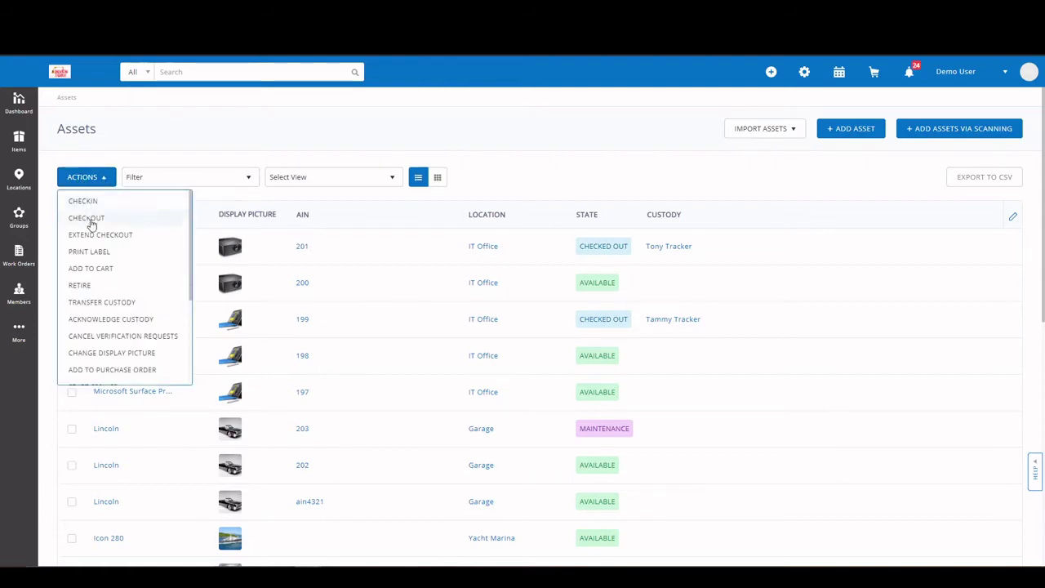
{"action": "scroll", "coordinate": [117, 278], "scroll_direction": "down", "scroll_amount": 2}
{"action": "scroll", "coordinate": [117, 278], "scroll_direction": "down", "scroll_amount": 3}
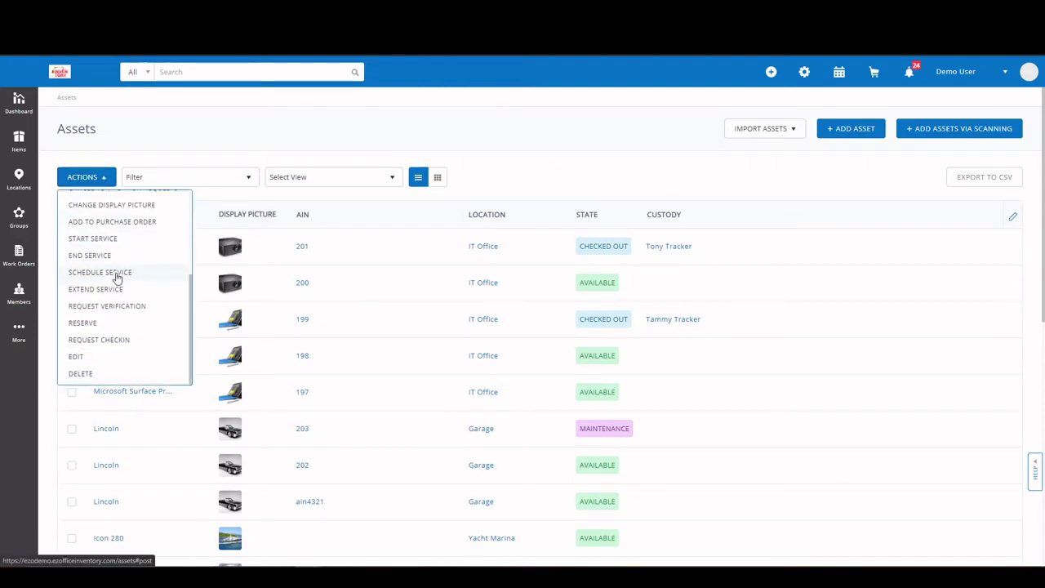
{"action": "scroll", "coordinate": [116, 278], "scroll_direction": "up", "scroll_amount": 3}
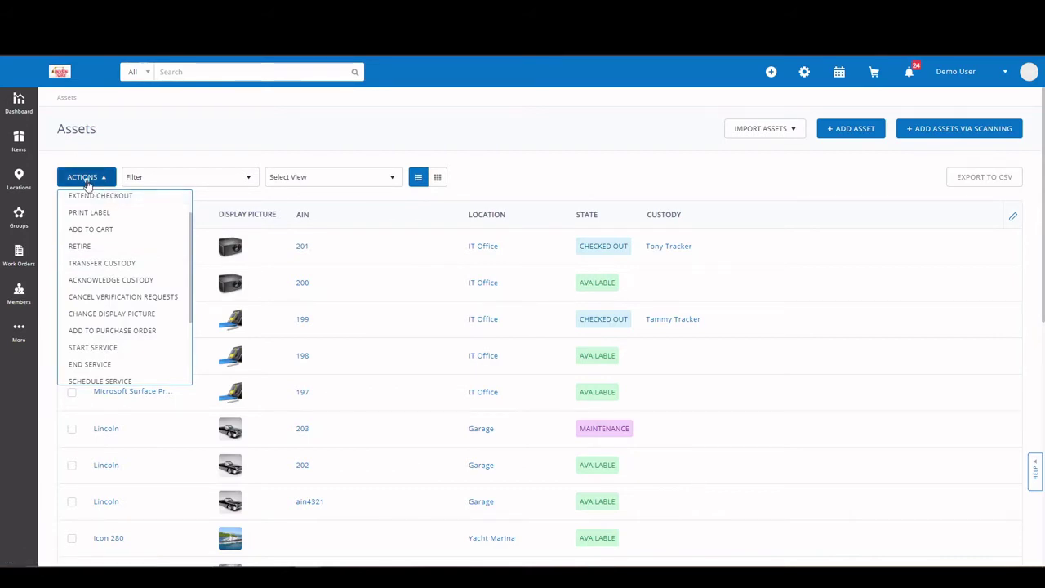
{"action": "left_click", "coordinate": [86, 177]}
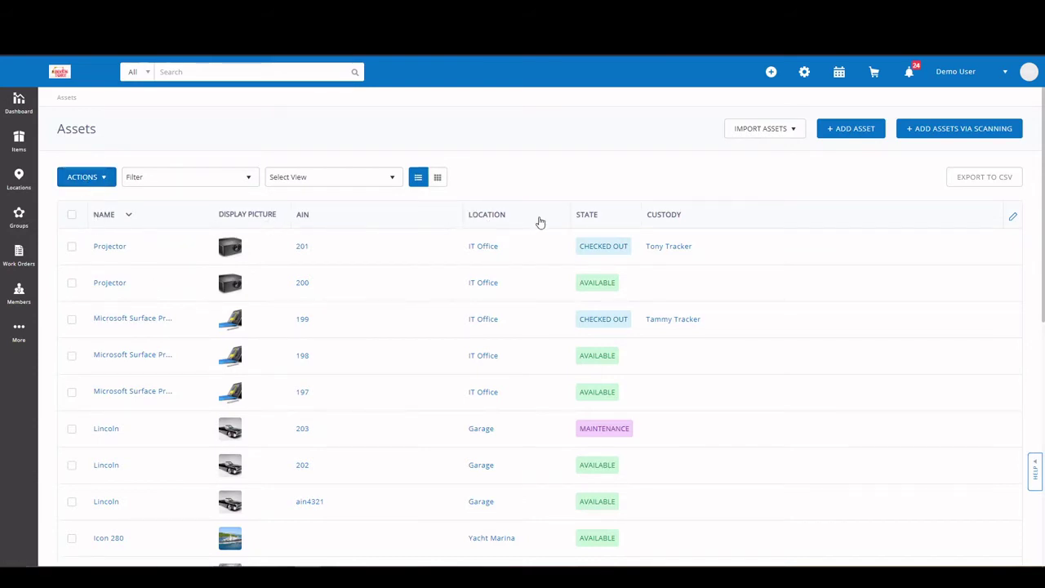
Review the column settings for the asset list, including the attributes available for Column #5, and cancel without saving
{"action": "left_click", "coordinate": [1012, 217]}
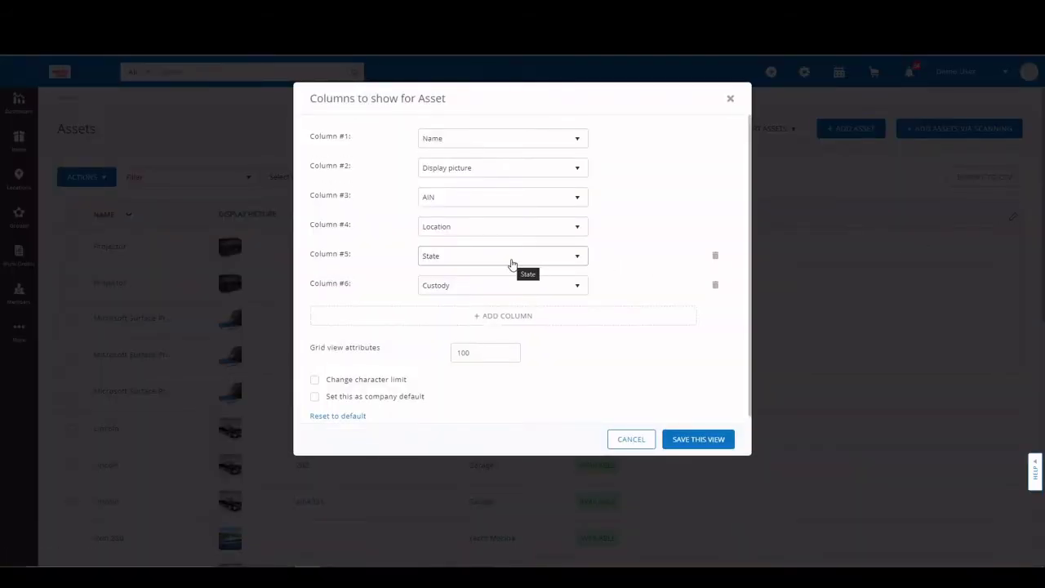
{"action": "left_click", "coordinate": [511, 256]}
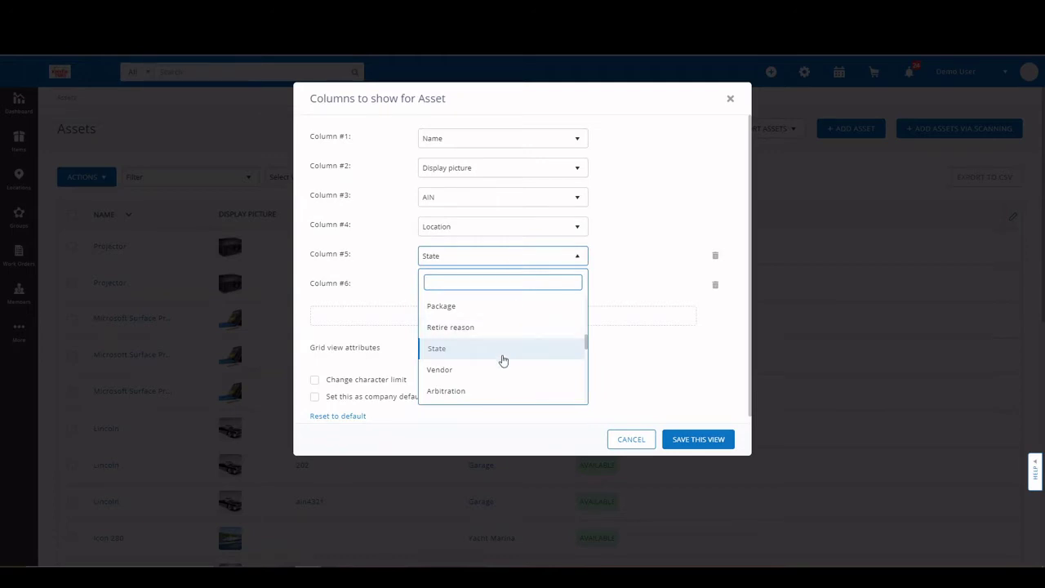
{"action": "scroll", "coordinate": [502, 360], "scroll_direction": "down", "scroll_amount": 1}
{"action": "scroll", "coordinate": [503, 360], "scroll_direction": "down", "scroll_amount": 1}
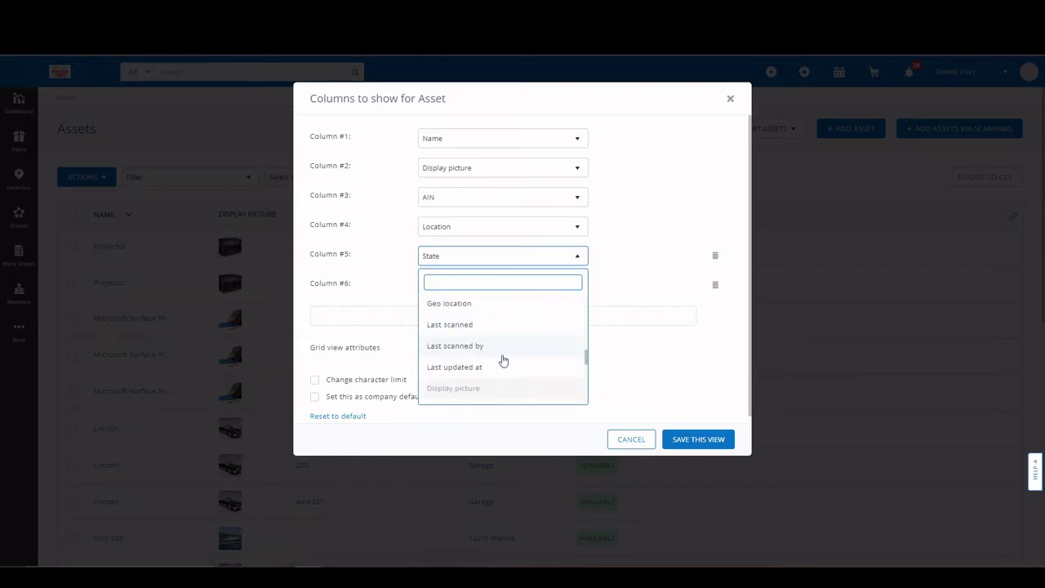
{"action": "scroll", "coordinate": [527, 355], "scroll_direction": "down", "scroll_amount": 3}
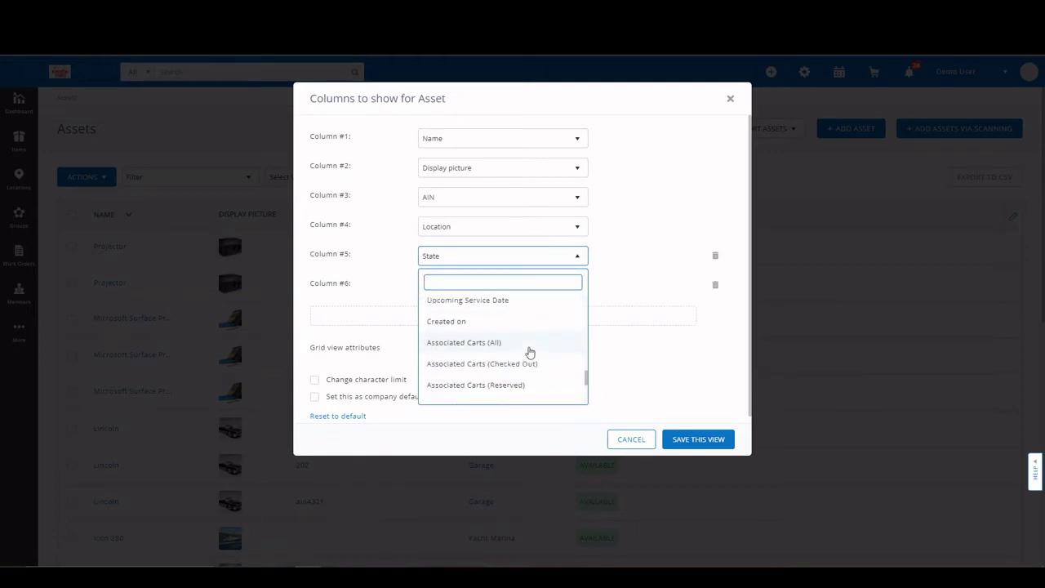
{"action": "scroll", "coordinate": [527, 351], "scroll_direction": "down", "scroll_amount": 4}
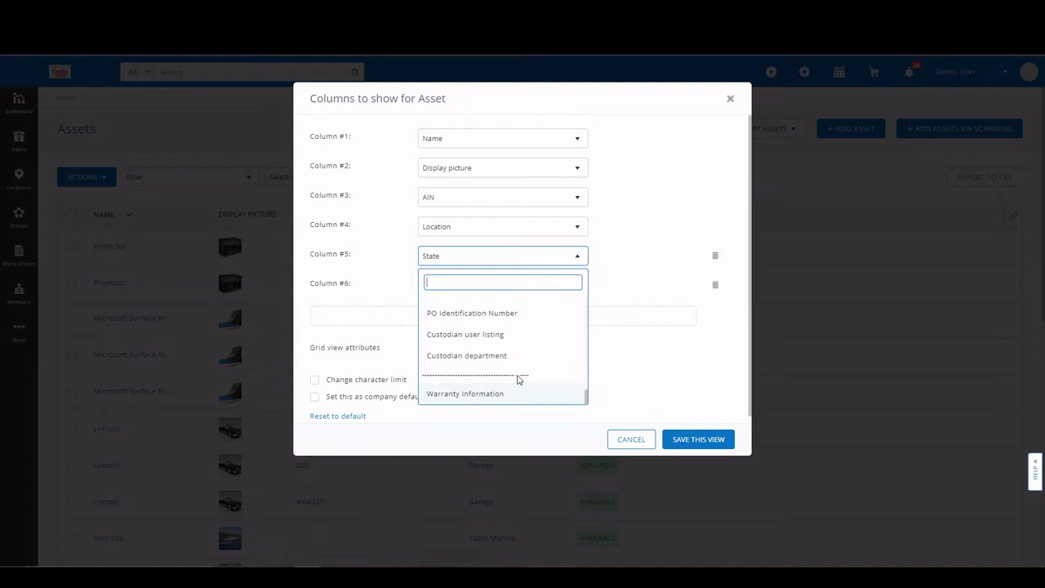
{"action": "left_click", "coordinate": [633, 441]}
{"action": "left_click", "coordinate": [633, 441]}
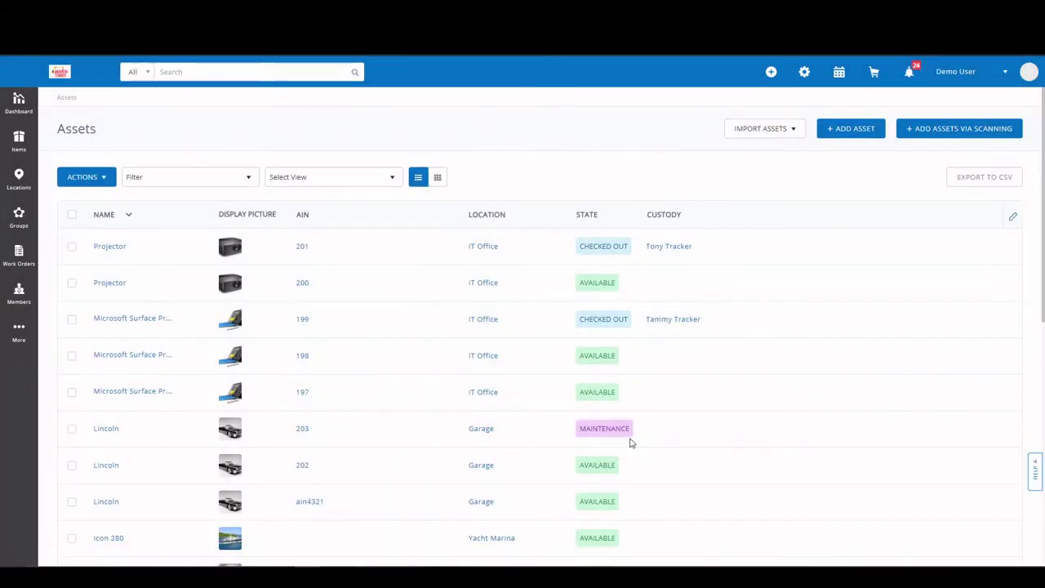
Review the asset list's filter and grouping options, and preview the assets in grid view before returning to list view
{"action": "left_click", "coordinate": [171, 179]}
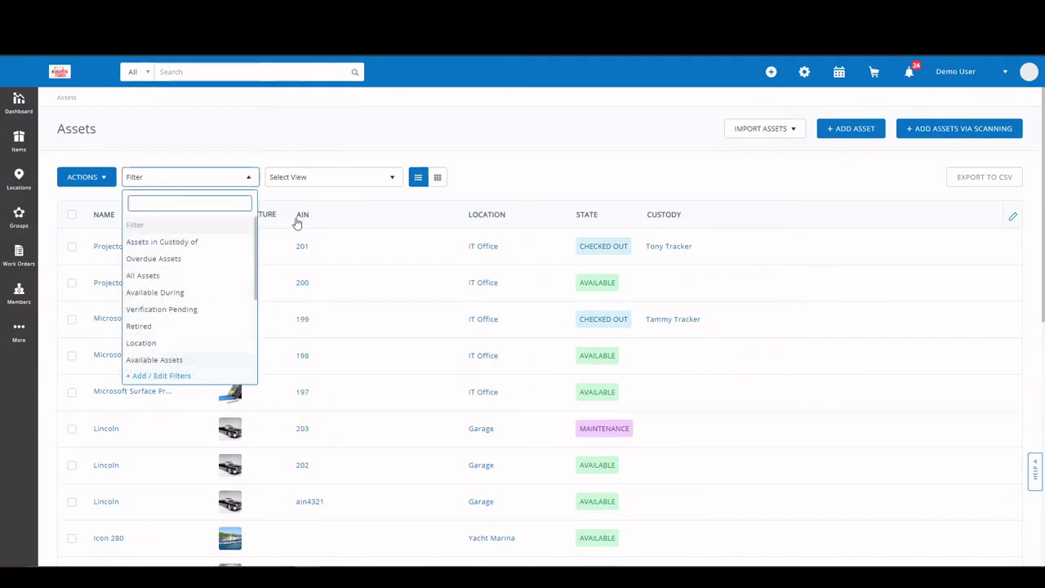
{"action": "left_click", "coordinate": [319, 185]}
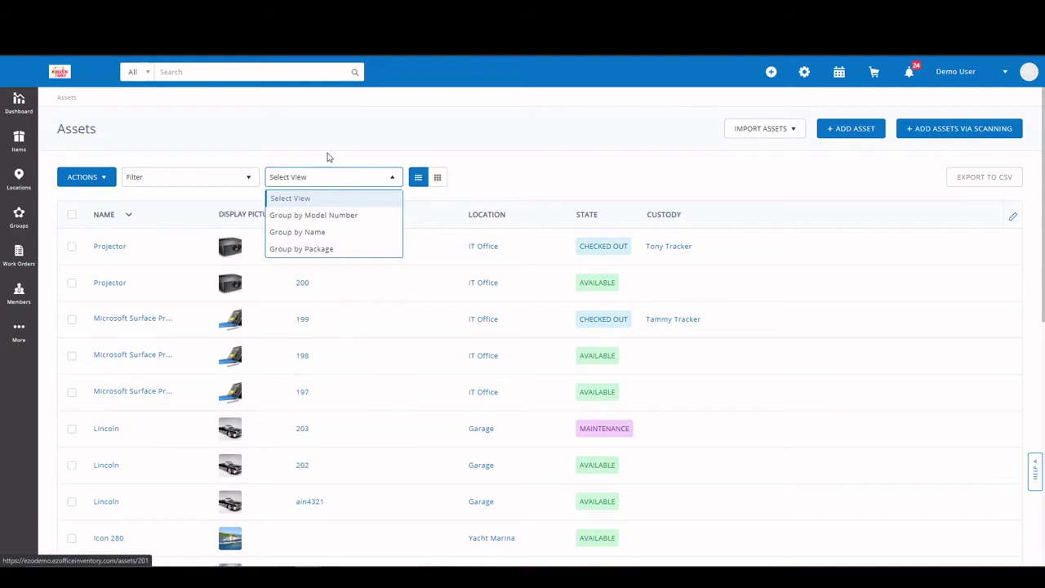
{"action": "left_click", "coordinate": [468, 170]}
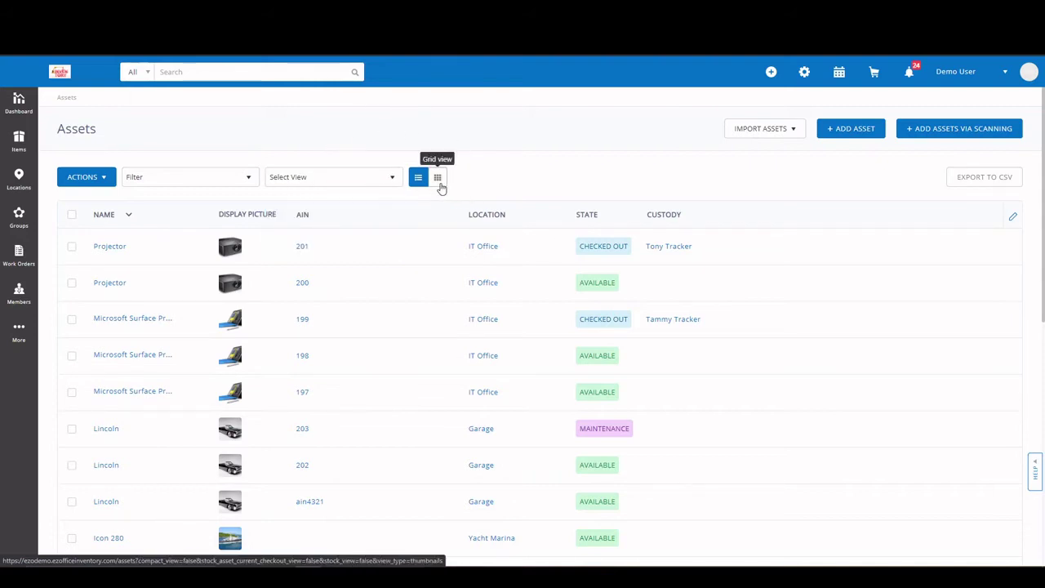
{"action": "left_click", "coordinate": [440, 187]}
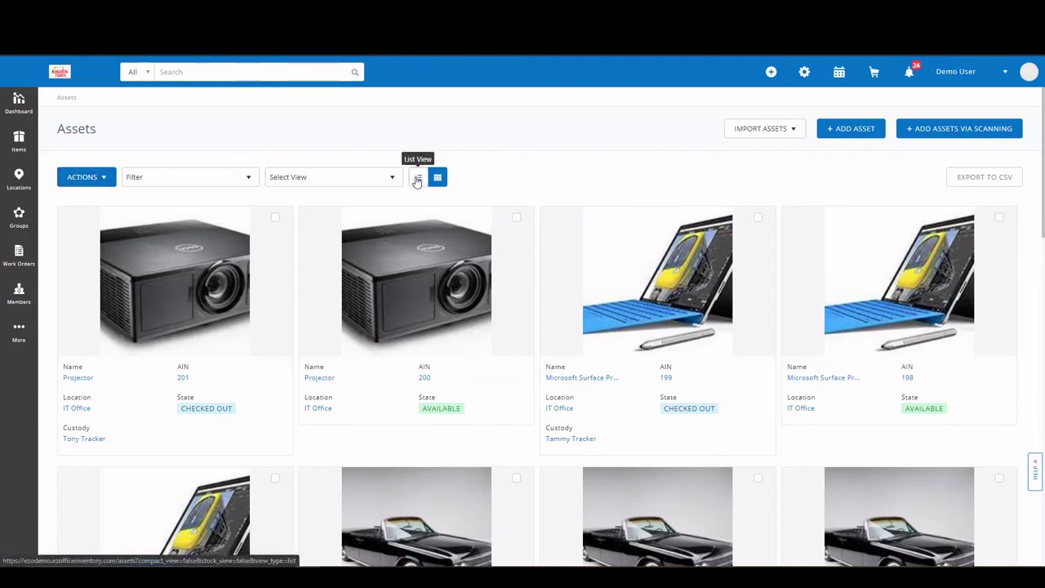
{"action": "left_click", "coordinate": [416, 179]}
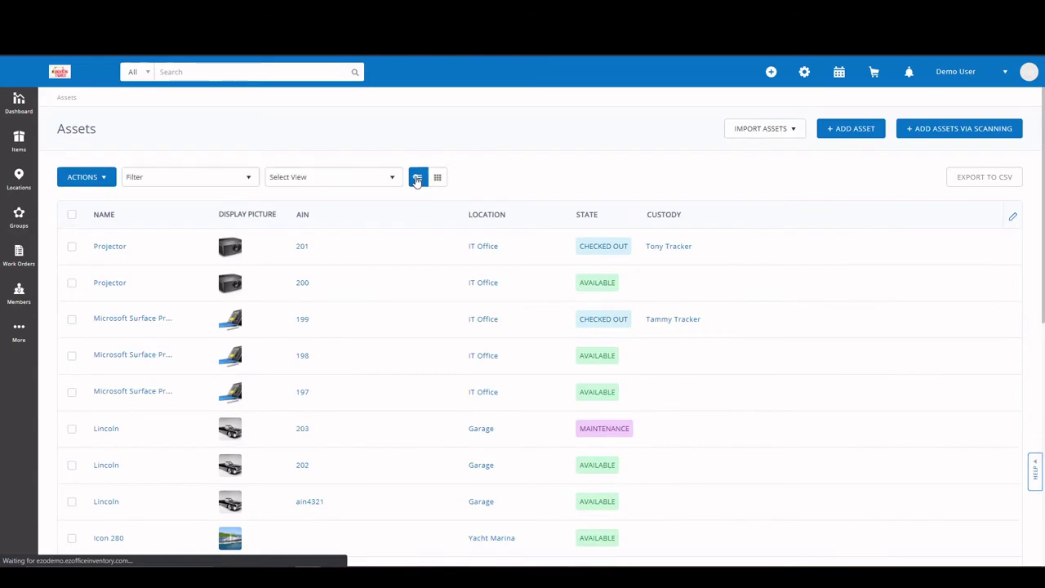
Open Microsoft Surface Pro asset 198 and review its service options and checkout form, closing the form without checking out
{"action": "left_click", "coordinate": [129, 359]}
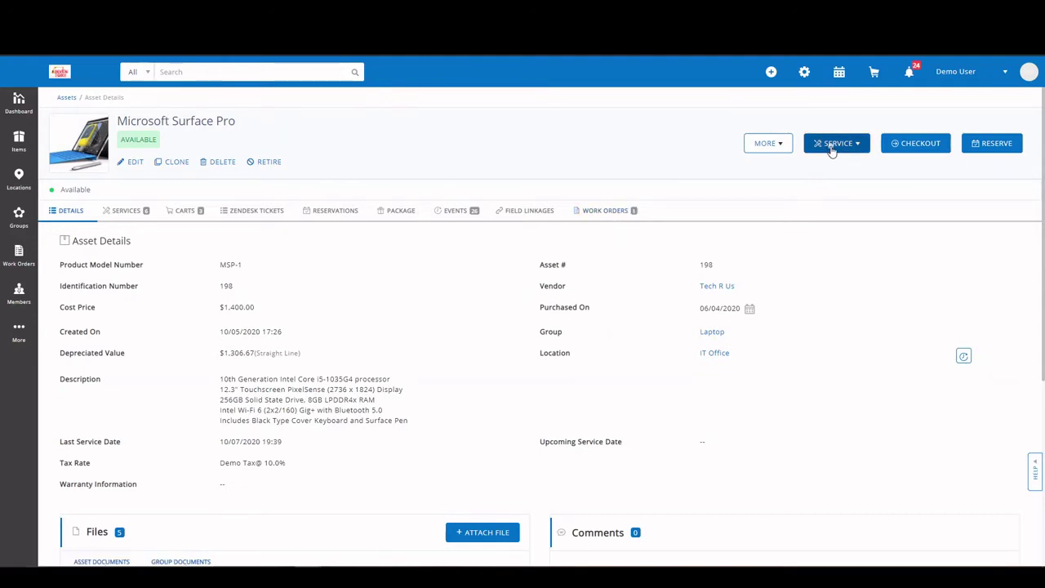
{"action": "left_click", "coordinate": [831, 147]}
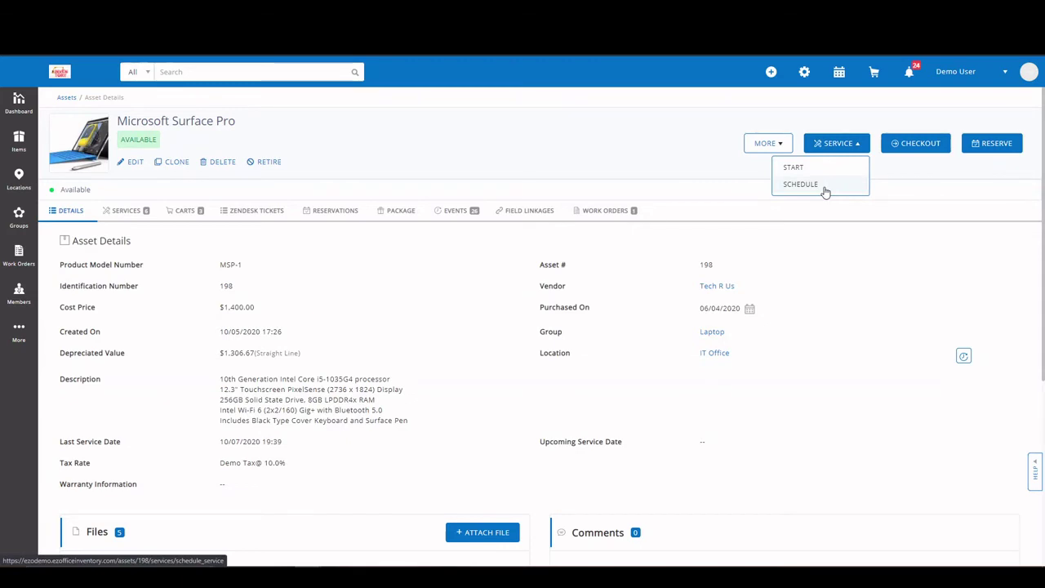
{"action": "left_click", "coordinate": [820, 218]}
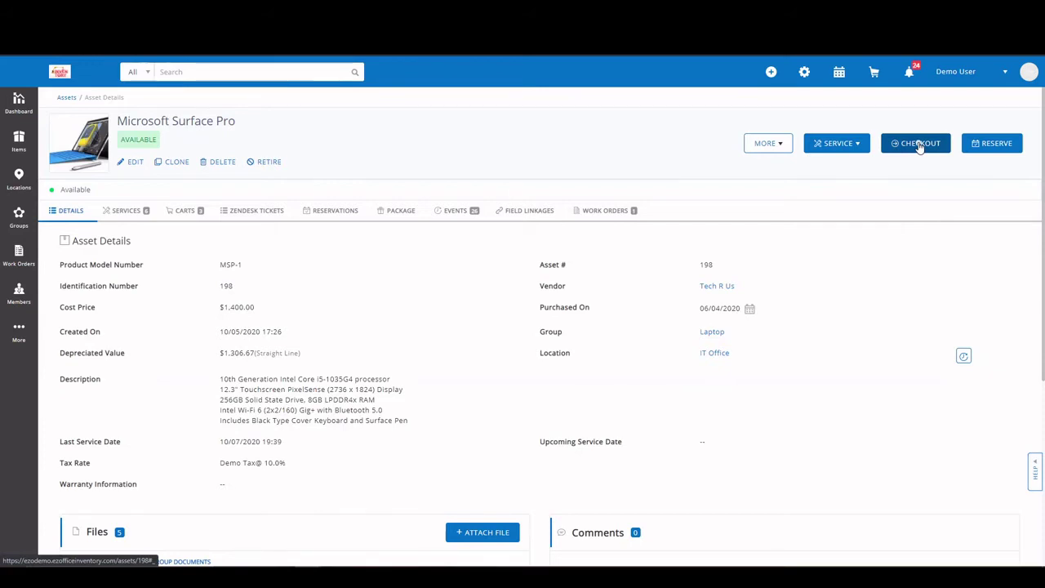
{"action": "left_click", "coordinate": [917, 144]}
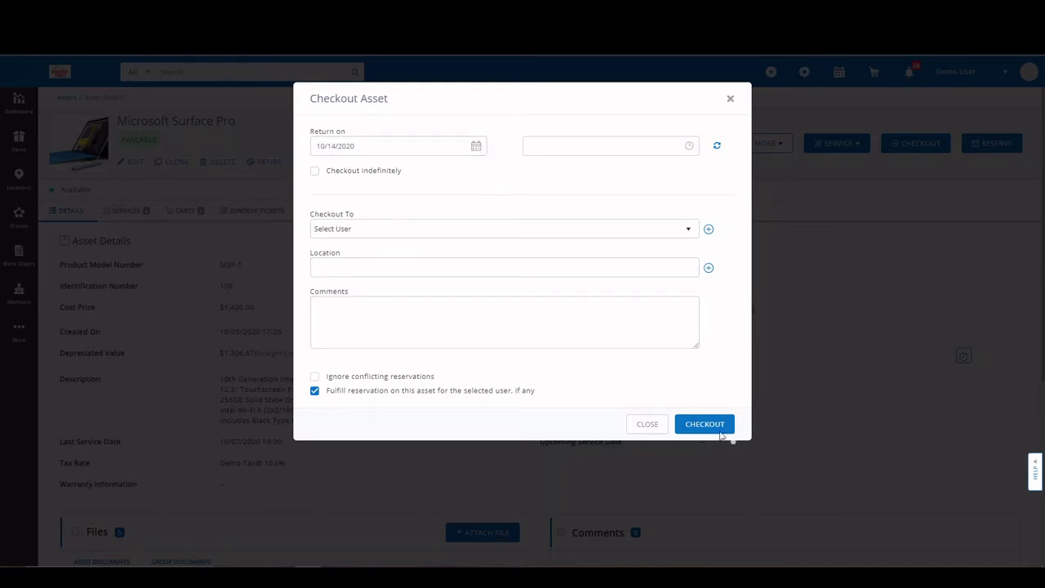
{"action": "left_click", "coordinate": [643, 426]}
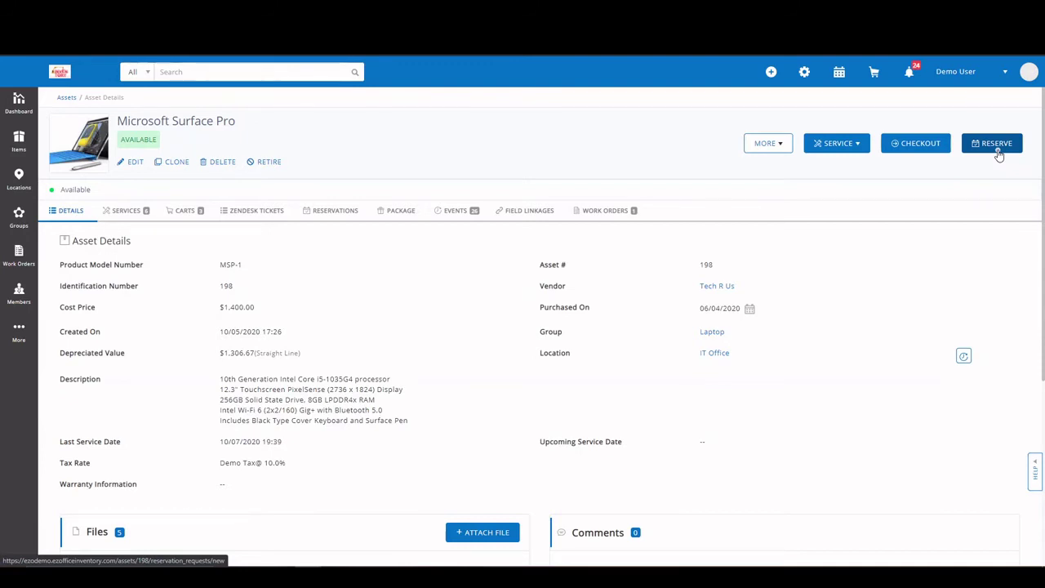
Add the Microsoft Surface Pro asset to the cart
{"action": "left_click", "coordinate": [751, 148]}
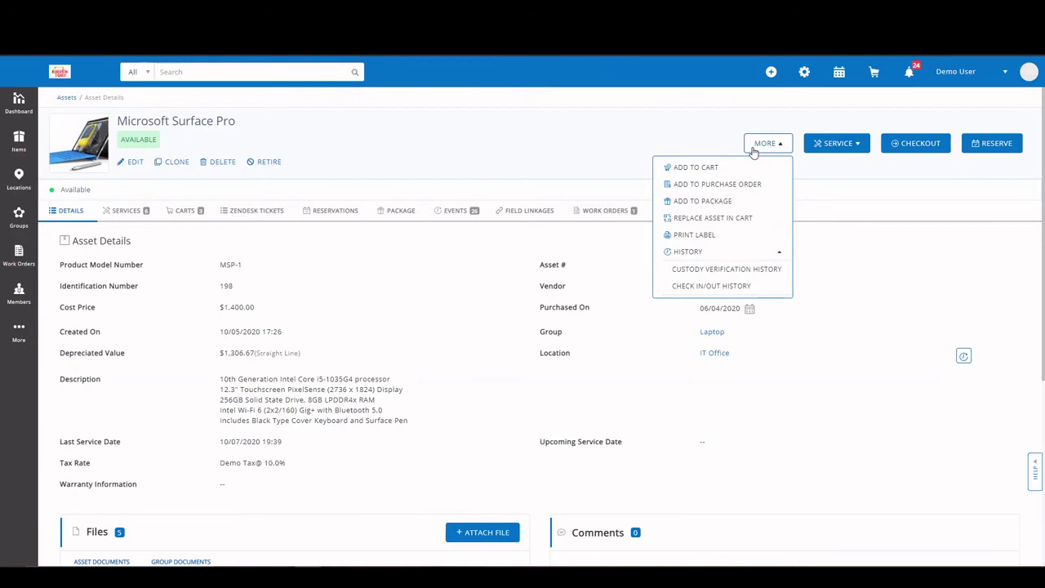
{"action": "left_click", "coordinate": [712, 168]}
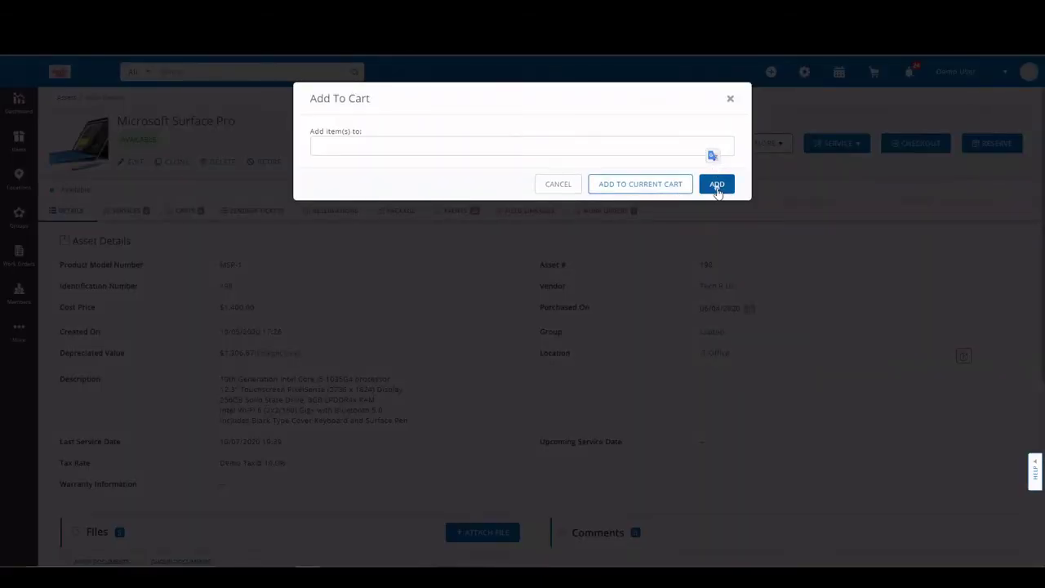
{"action": "left_click", "coordinate": [716, 186]}
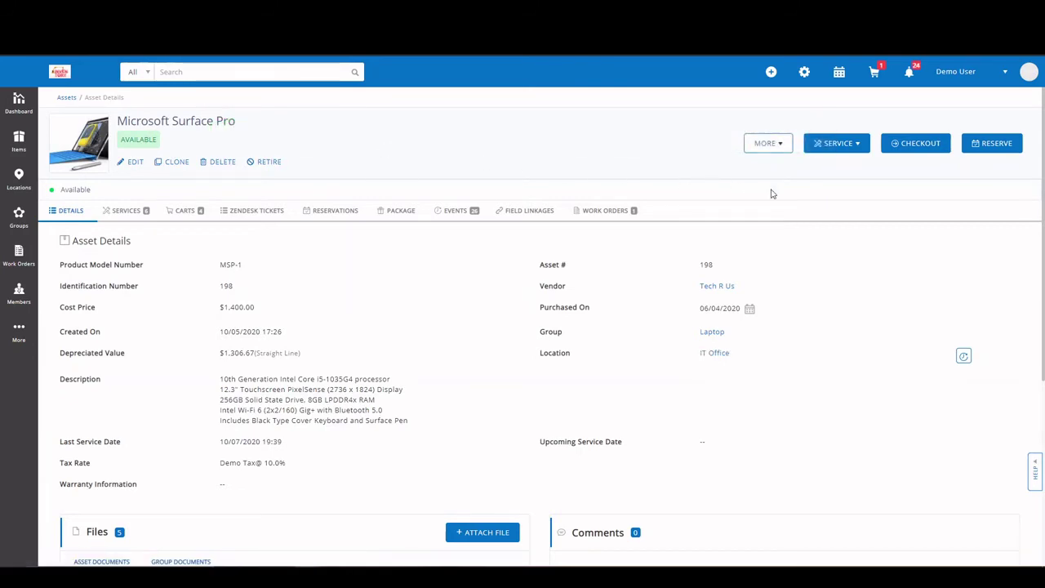
View the Microsoft Surface Pro's check-in/checkout history and close it
{"action": "left_click", "coordinate": [761, 151]}
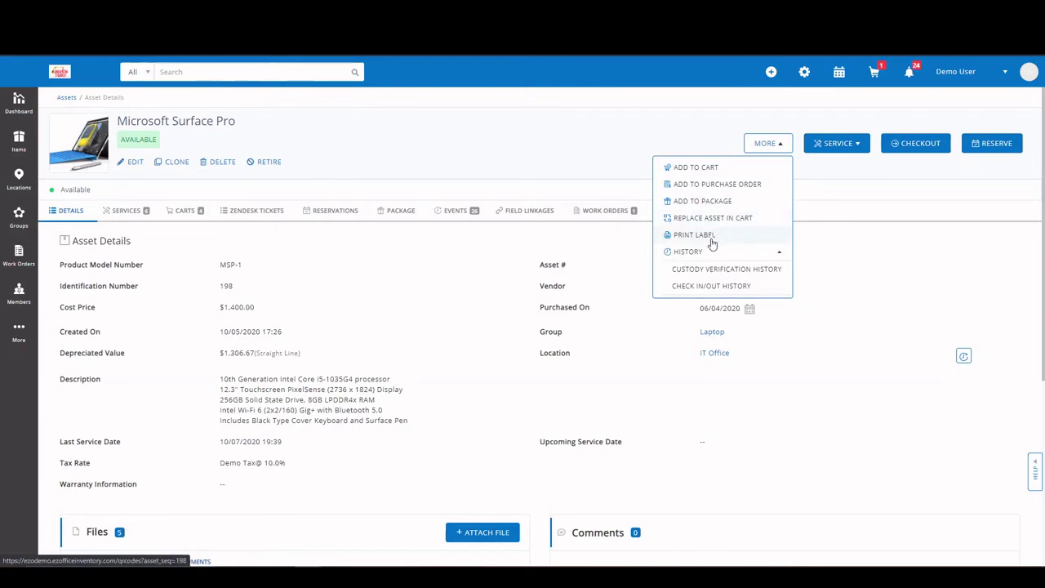
{"action": "left_click", "coordinate": [701, 287]}
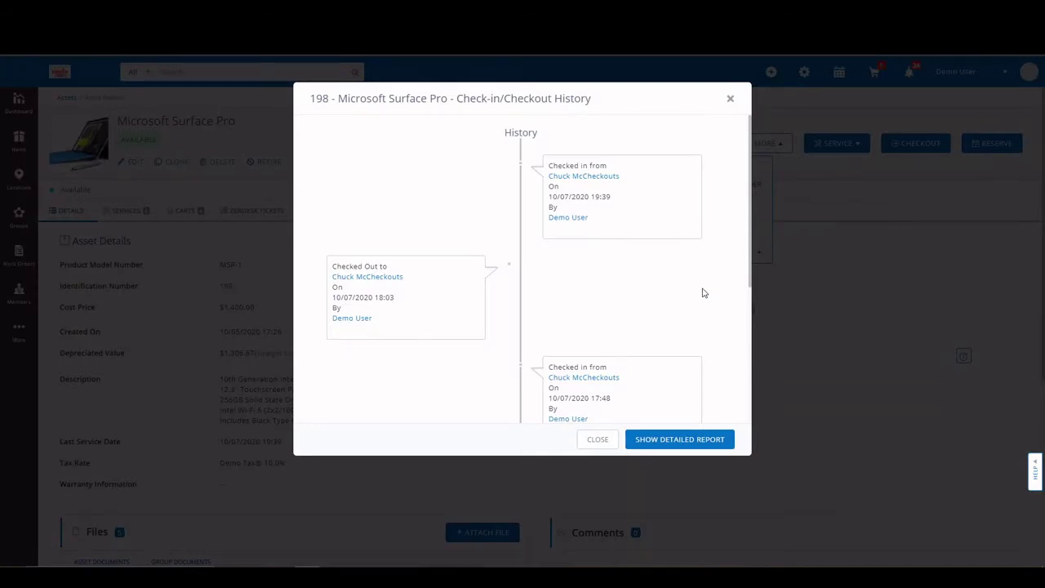
{"action": "left_click", "coordinate": [600, 441]}
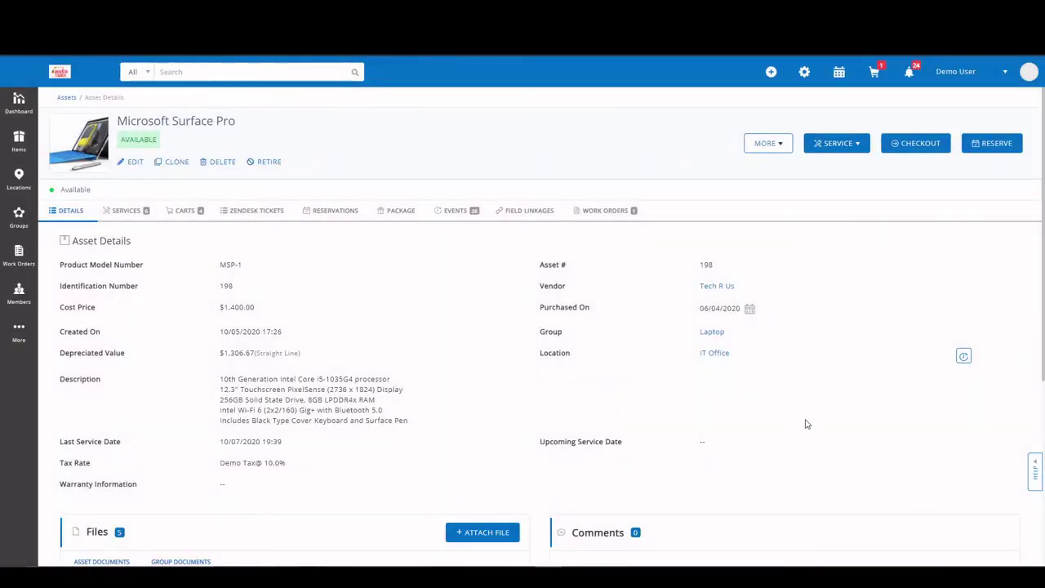
Examine the Files and Comments sections on the Microsoft Surface Pro's details page
{"action": "scroll", "coordinate": [806, 423], "scroll_direction": "down", "scroll_amount": 5}
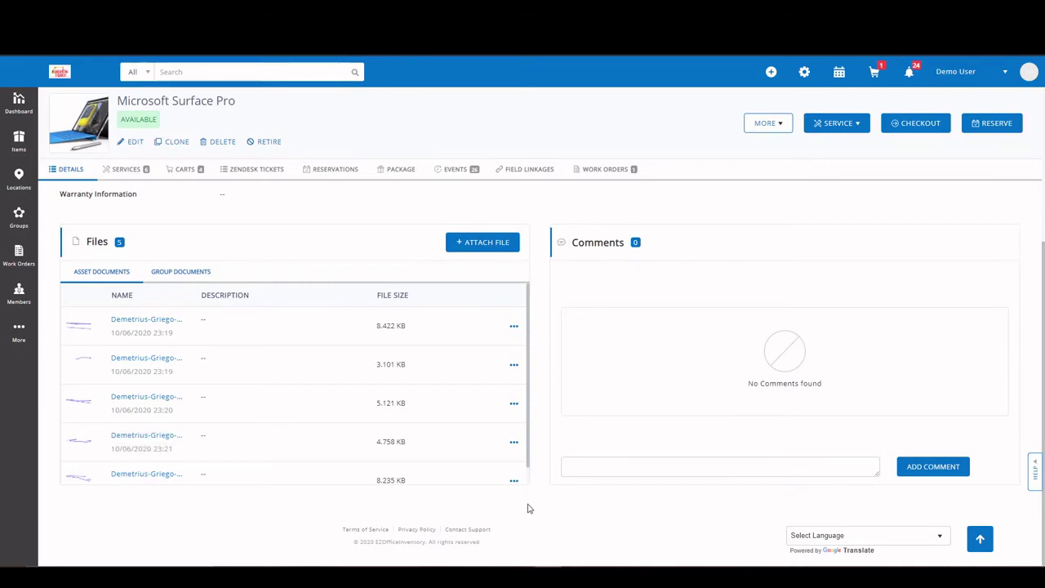
{"action": "left_click", "coordinate": [602, 471]}
{"action": "scroll", "coordinate": [360, 232], "scroll_direction": "up", "scroll_amount": 5}
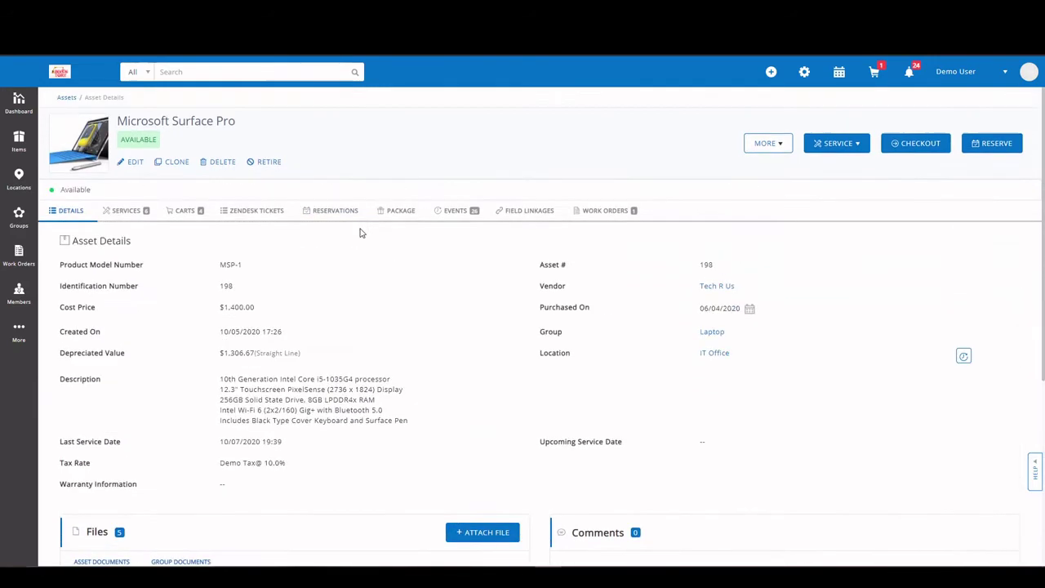
Go to the Asset Stock list and review the bulk actions available for stock items
{"action": "mouse_move", "coordinate": [19, 140]}
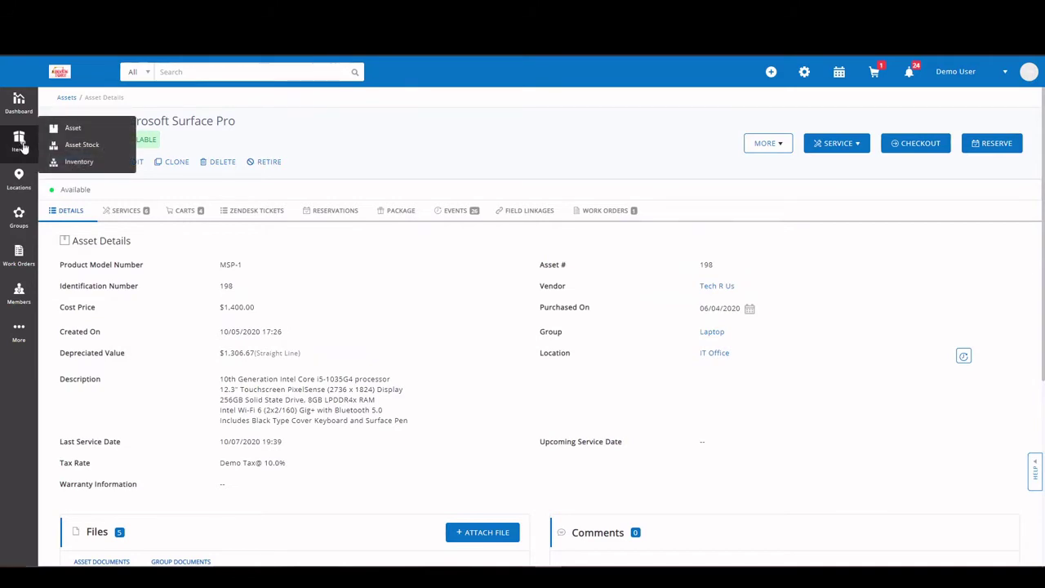
{"action": "left_click", "coordinate": [67, 146]}
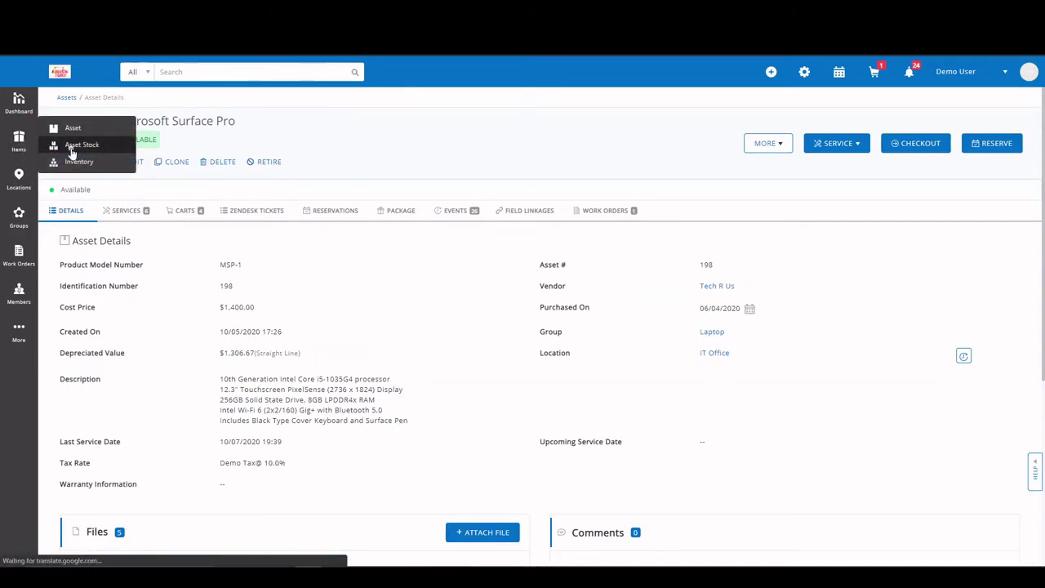
{"action": "left_click", "coordinate": [79, 145]}
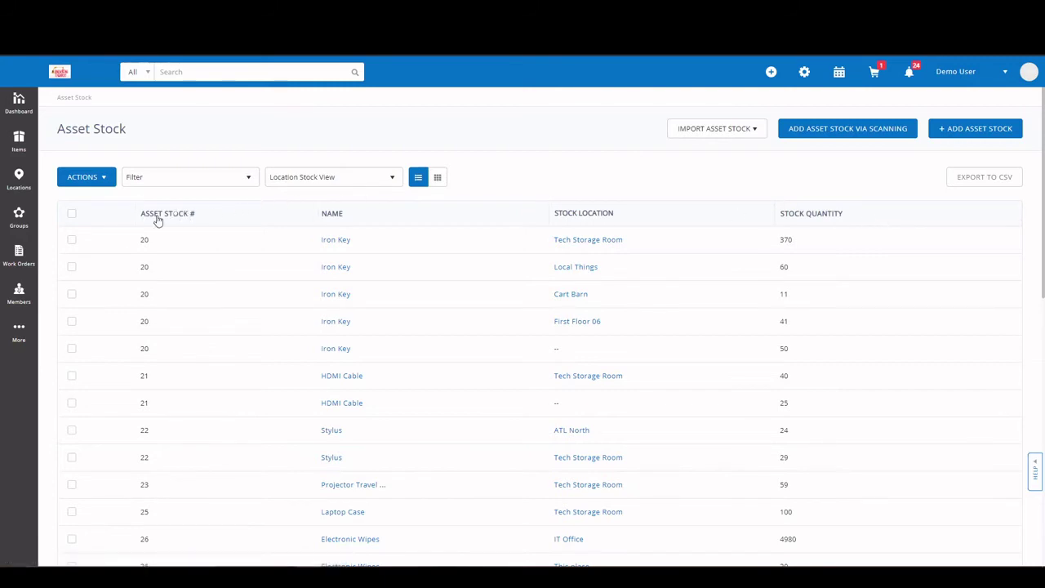
{"action": "left_click", "coordinate": [87, 181]}
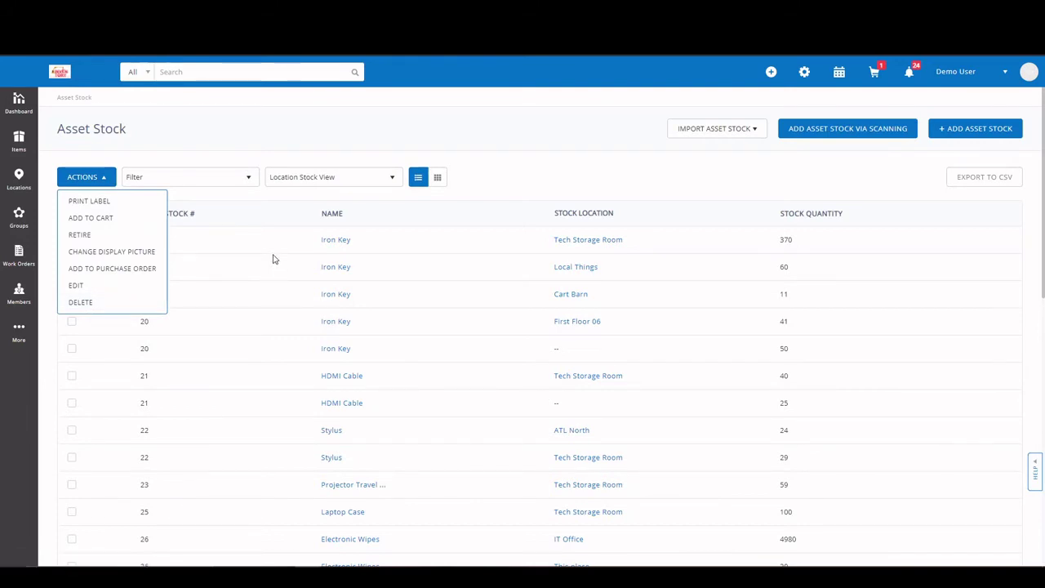
Open the Iron Key asset stock and examine its details, quantities by location, checkout locations, files and comments
{"action": "left_click", "coordinate": [341, 241]}
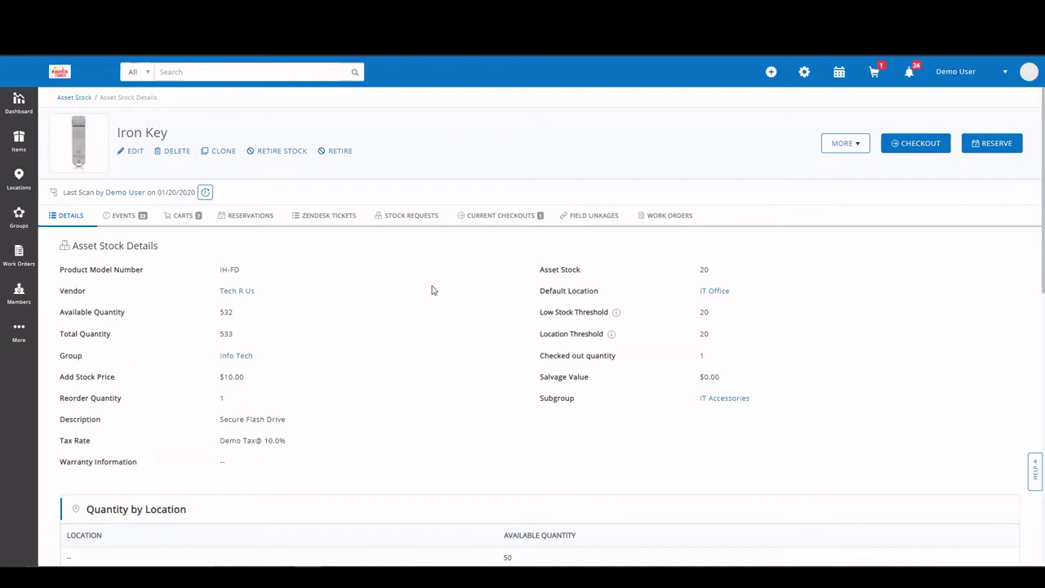
{"action": "scroll", "coordinate": [432, 289], "scroll_direction": "down", "scroll_amount": 1}
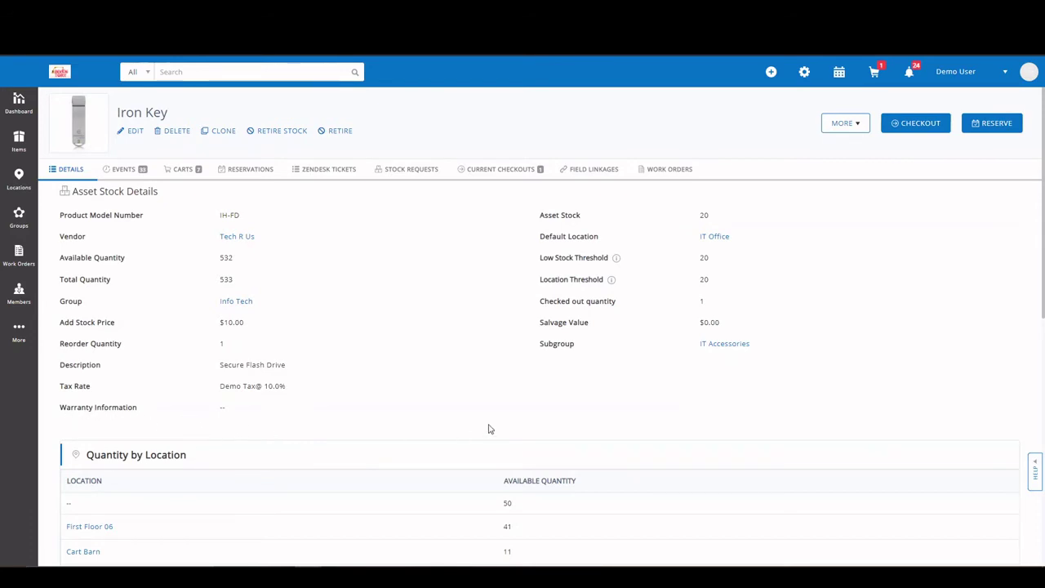
{"action": "scroll", "coordinate": [490, 432], "scroll_direction": "down", "scroll_amount": 3}
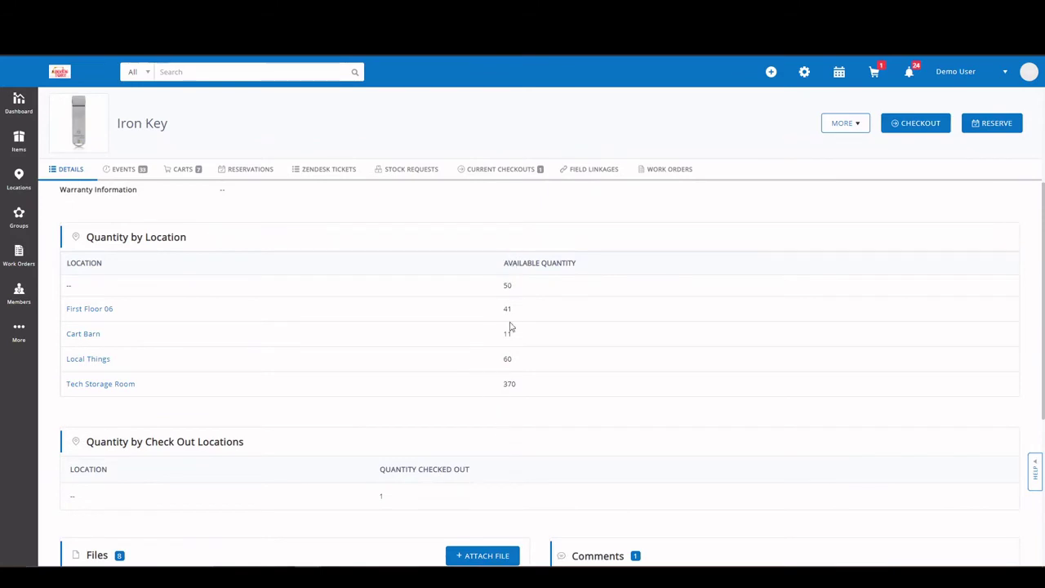
{"action": "scroll", "coordinate": [221, 437], "scroll_direction": "down", "scroll_amount": 2}
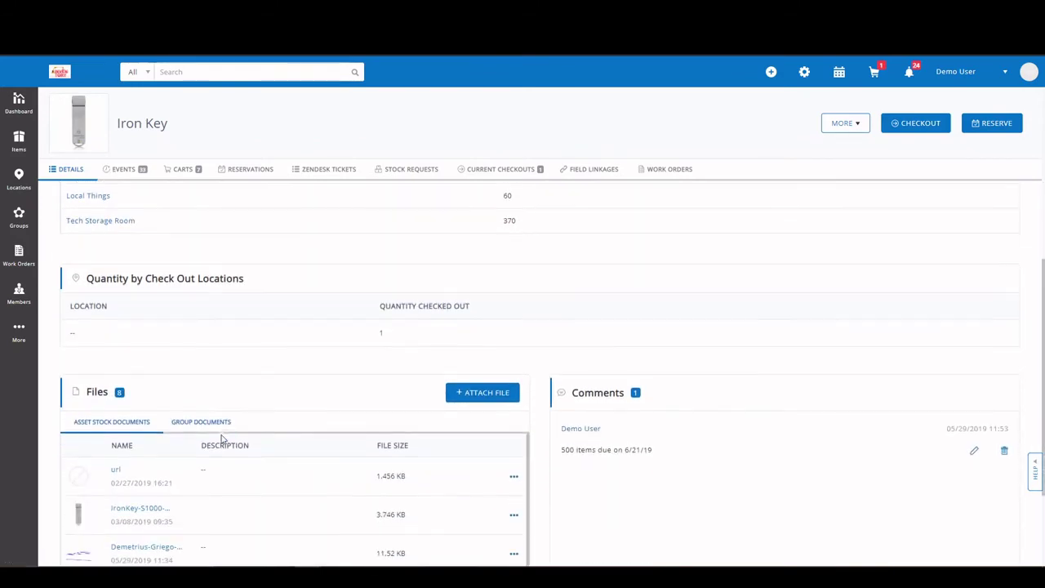
{"action": "scroll", "coordinate": [238, 499], "scroll_direction": "down", "scroll_amount": 1}
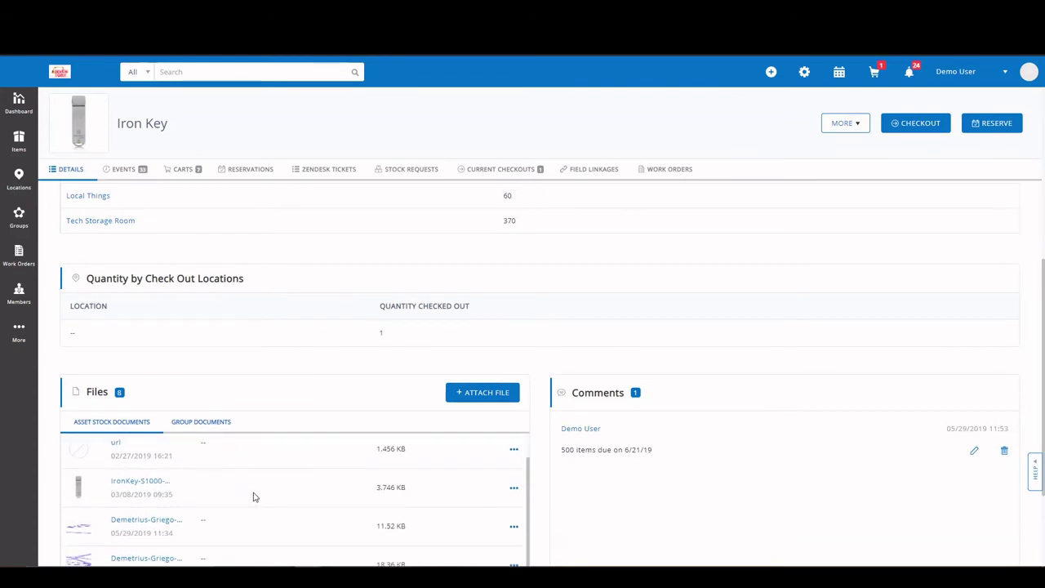
{"action": "scroll", "coordinate": [591, 500], "scroll_direction": "down", "scroll_amount": 1}
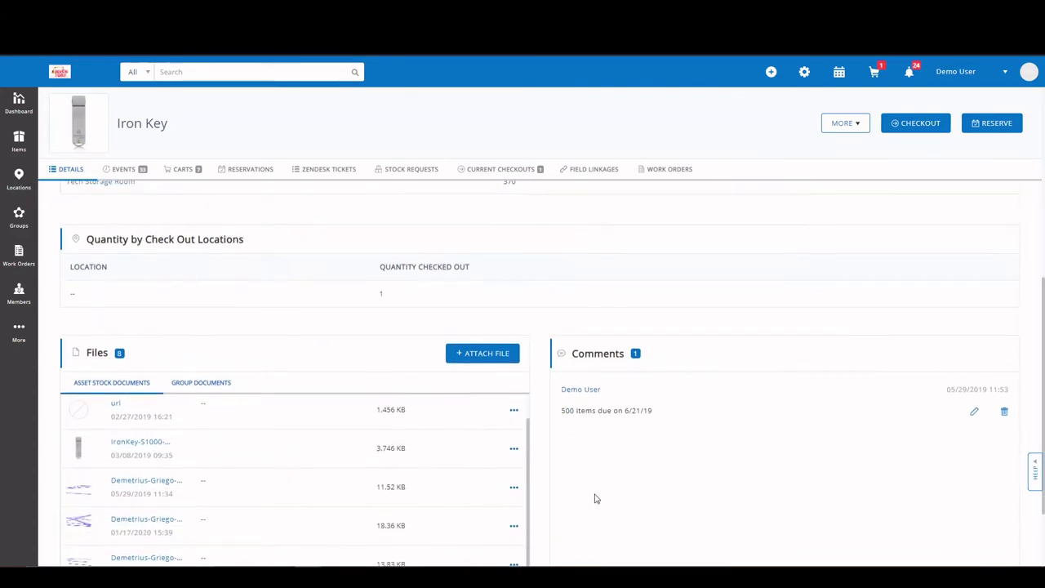
{"action": "scroll", "coordinate": [594, 498], "scroll_direction": "up", "scroll_amount": 2}
{"action": "scroll", "coordinate": [595, 498], "scroll_direction": "up", "scroll_amount": 2}
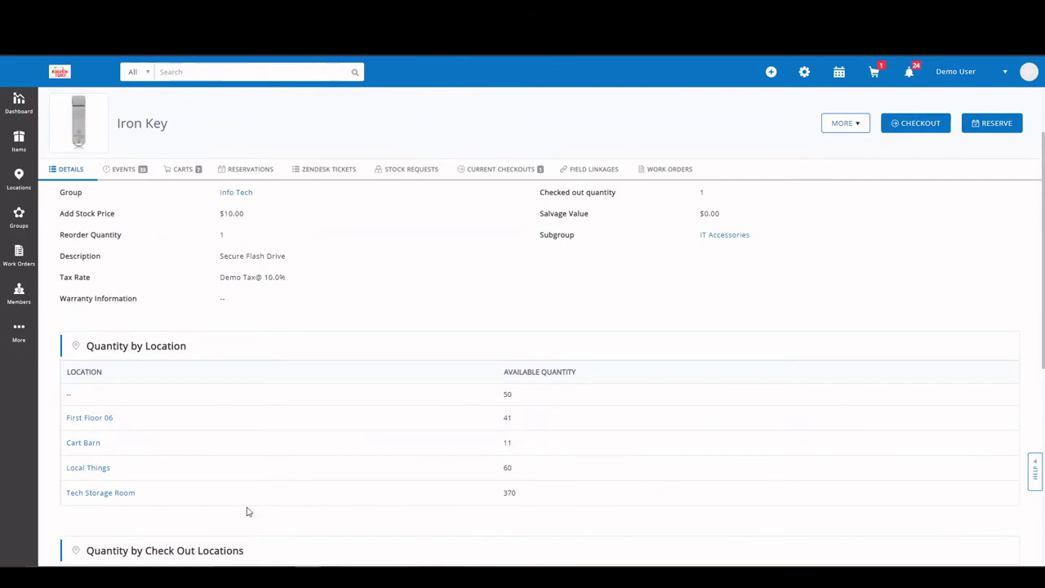
Open the Tech Storage Room location's asset stock and add the Iron Key to the current cart
{"action": "left_click", "coordinate": [99, 495]}
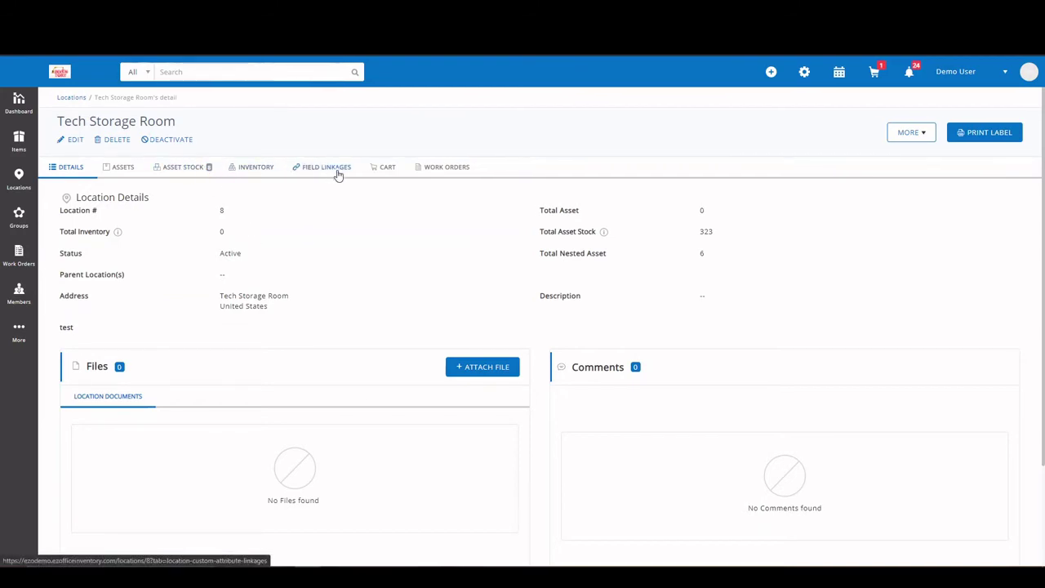
{"action": "left_click", "coordinate": [186, 174]}
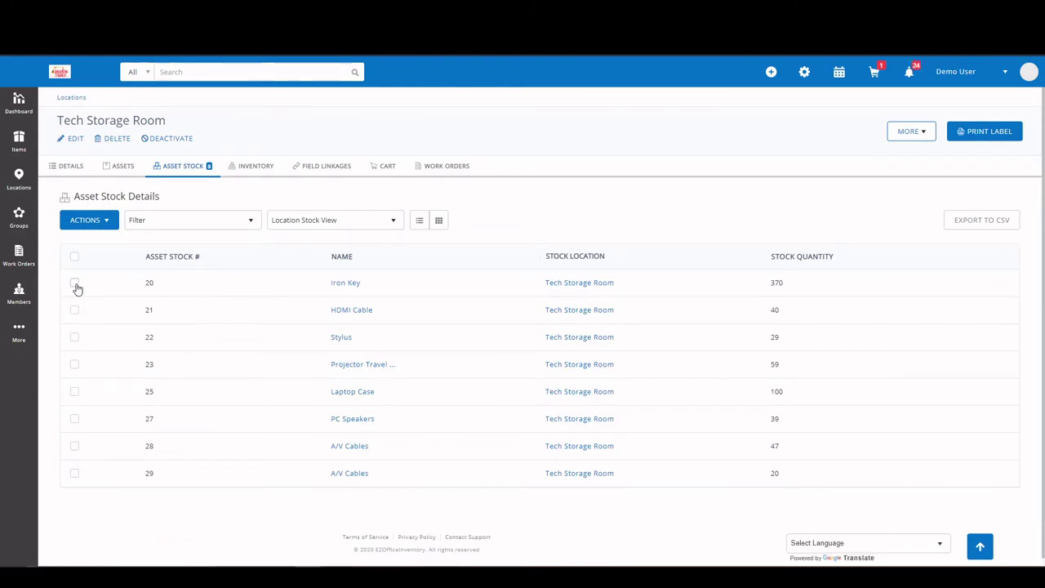
{"action": "left_click", "coordinate": [115, 278]}
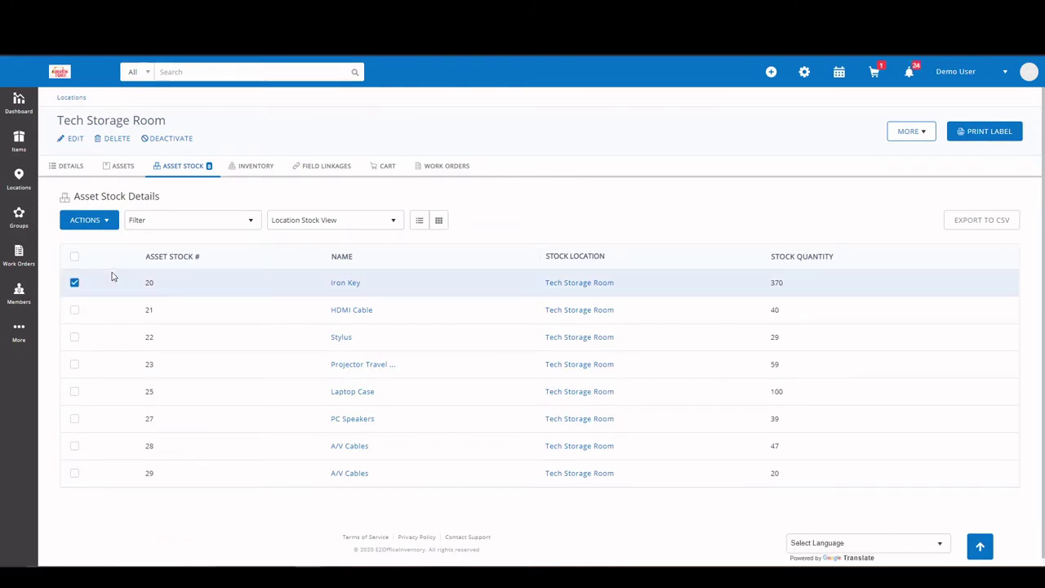
{"action": "left_click", "coordinate": [84, 221]}
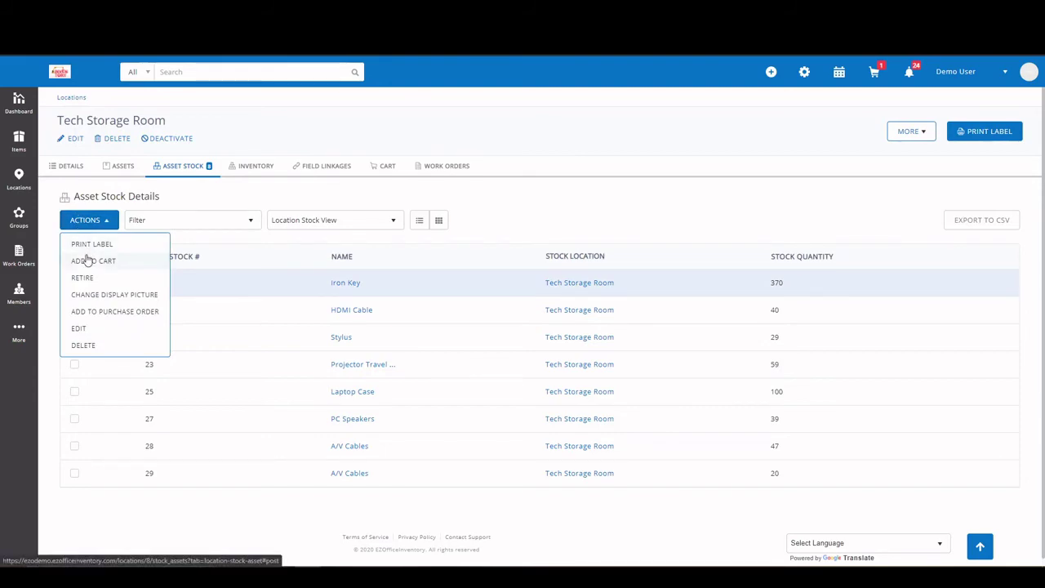
{"action": "left_click", "coordinate": [89, 261]}
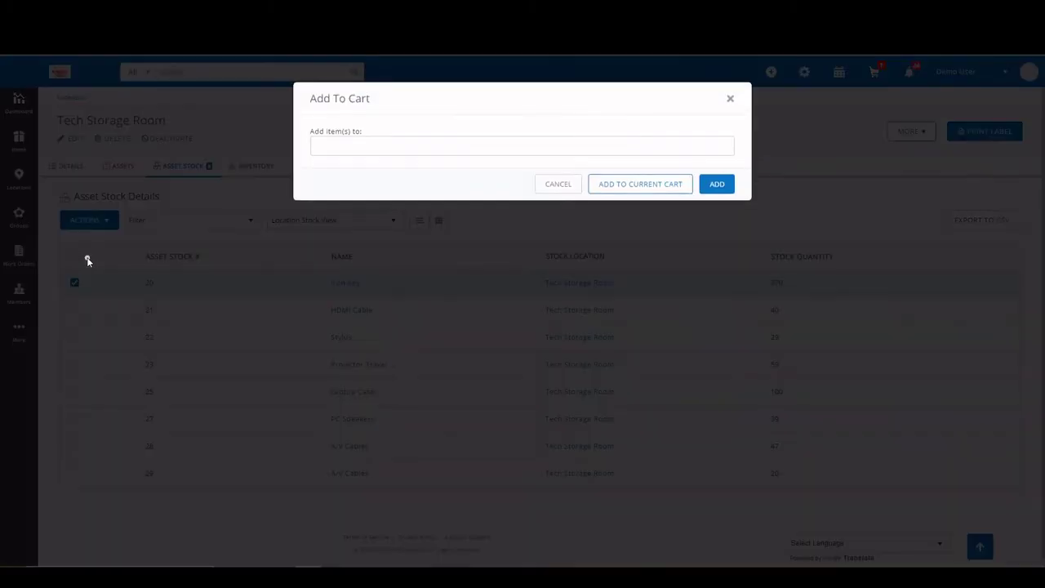
{"action": "left_click", "coordinate": [623, 183]}
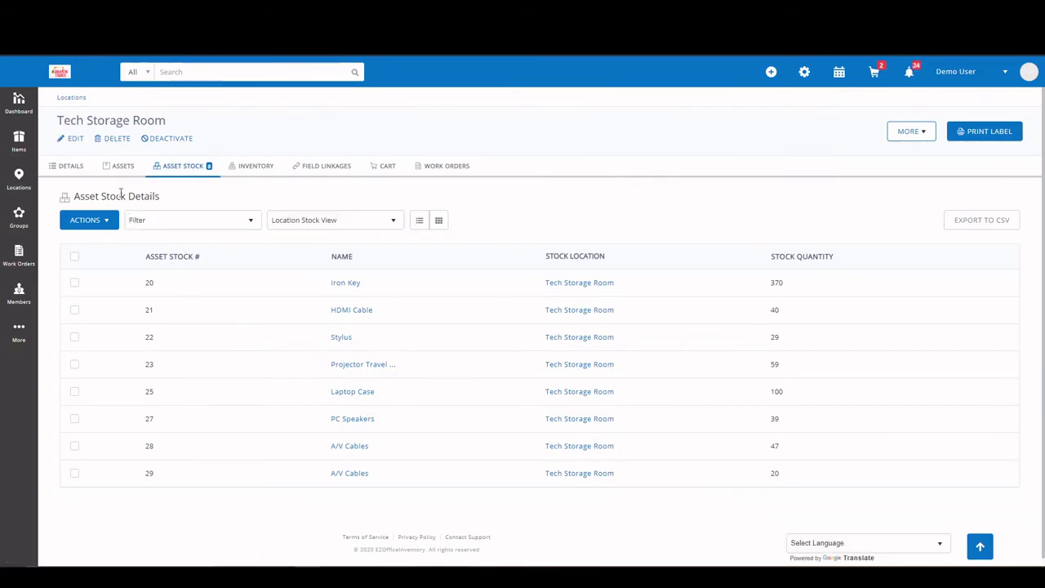
Go to the Locations list, review its view options and look through the nested locations under Austin Office Complex and its East Building
{"action": "left_click", "coordinate": [72, 99]}
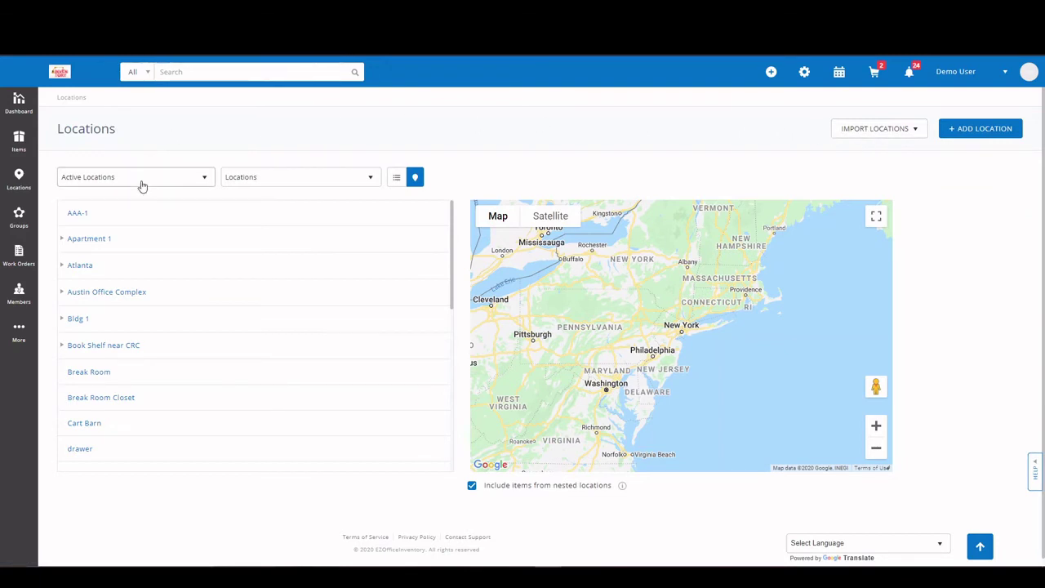
{"action": "left_click", "coordinate": [264, 184]}
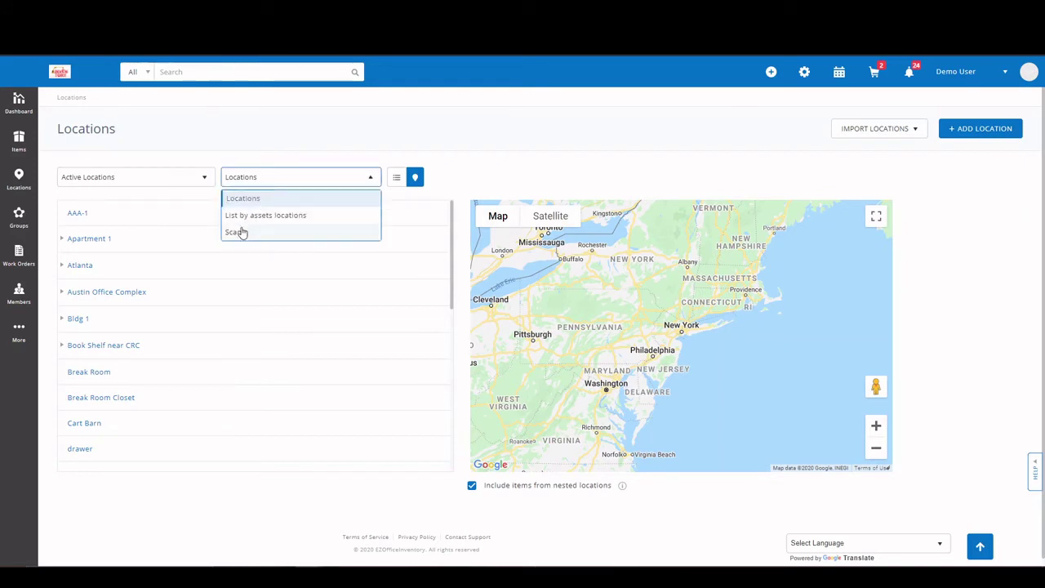
{"action": "left_click", "coordinate": [282, 154]}
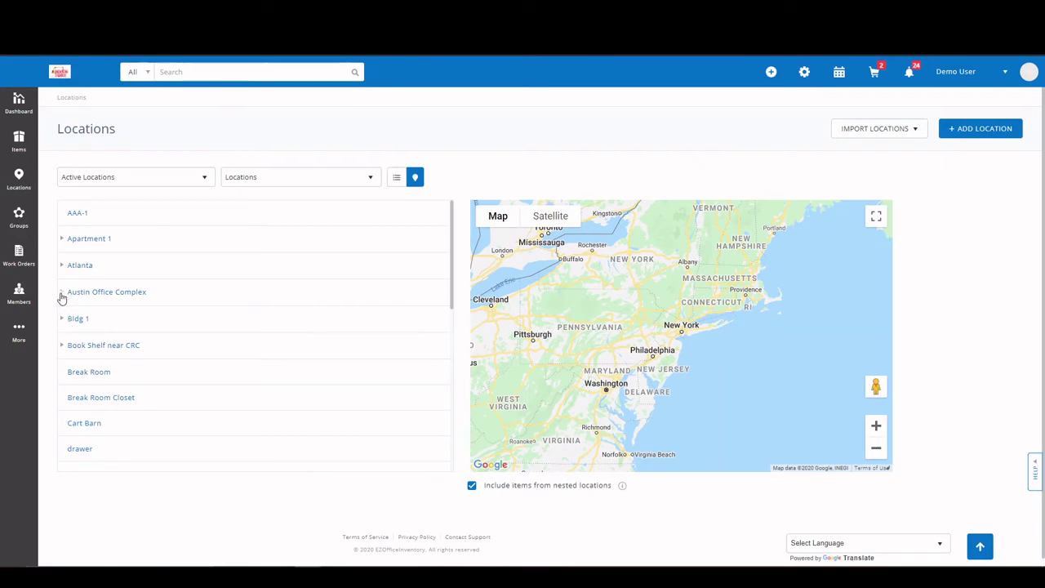
{"action": "left_click", "coordinate": [62, 295]}
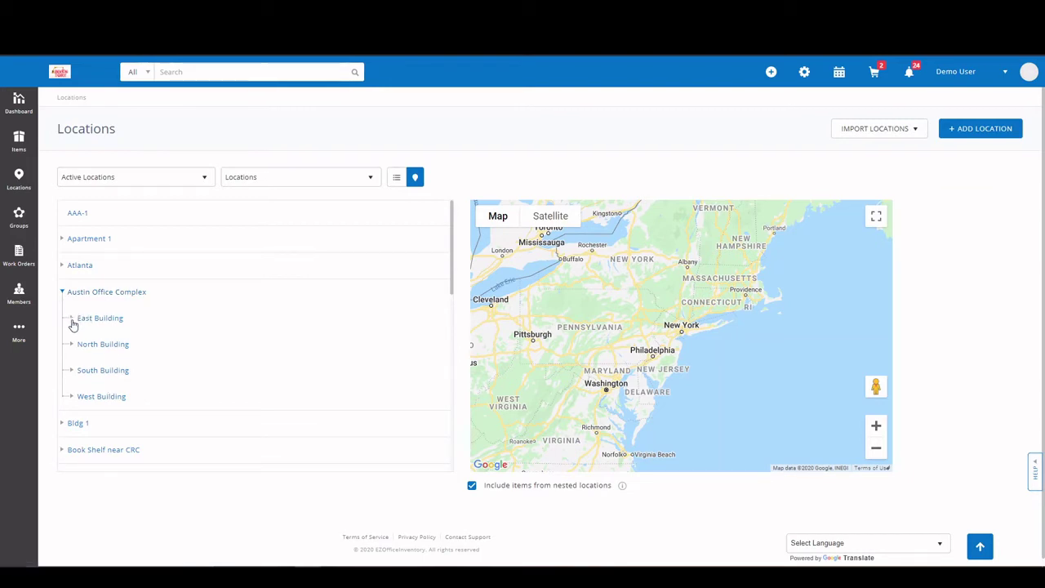
{"action": "left_click", "coordinate": [72, 321]}
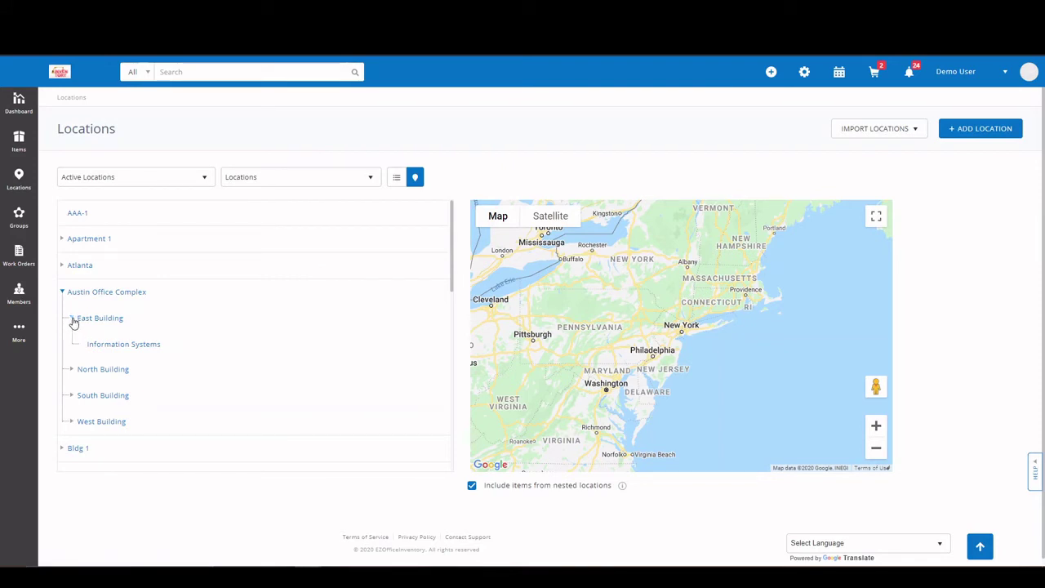
{"action": "left_click", "coordinate": [71, 319]}
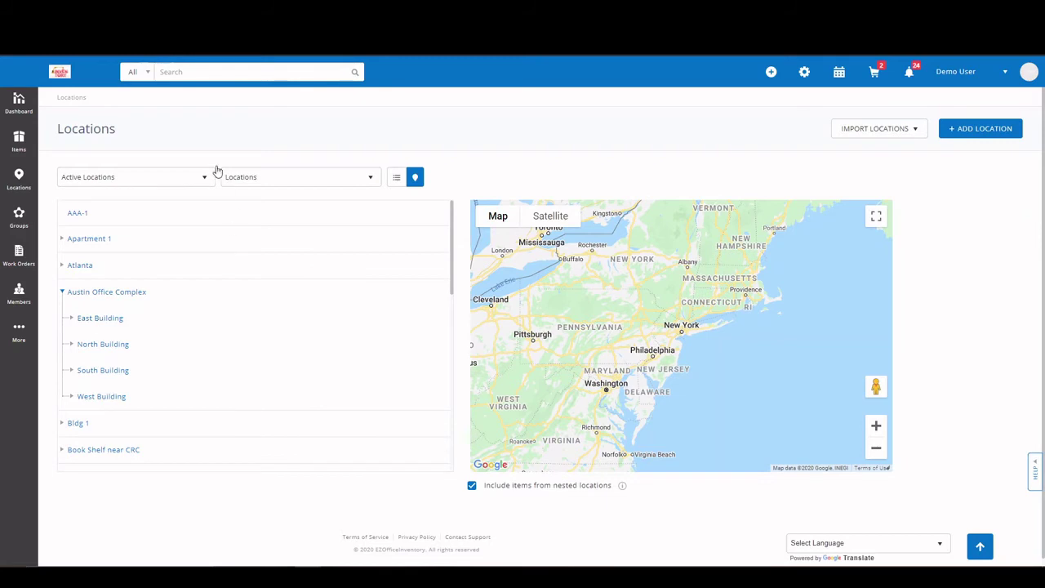
Open the Belvita item from the Inventory list and examine its details, quantity by location, files, comments and additional actions
{"action": "mouse_move", "coordinate": [24, 139]}
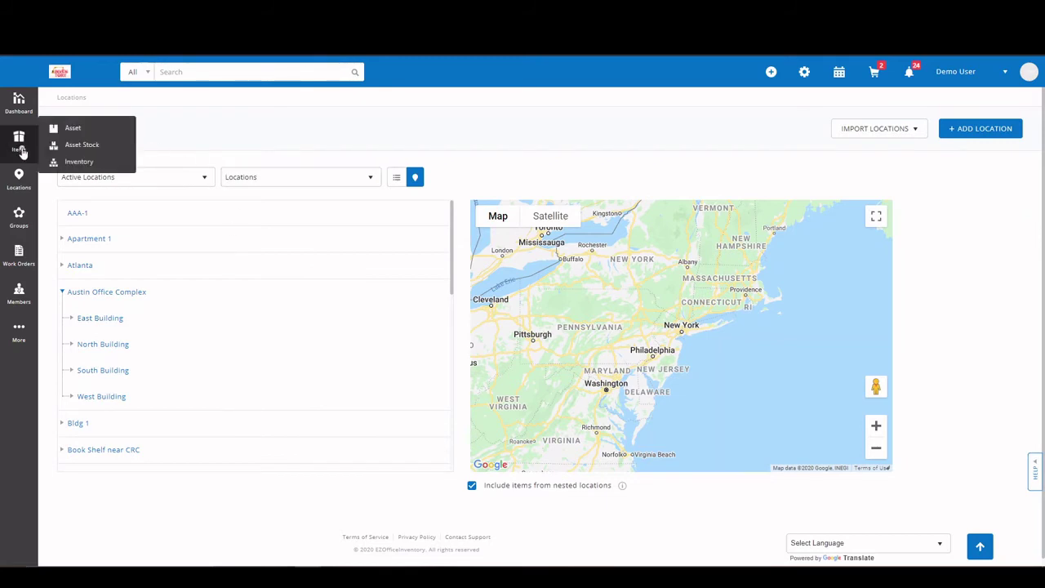
{"action": "left_click", "coordinate": [67, 163]}
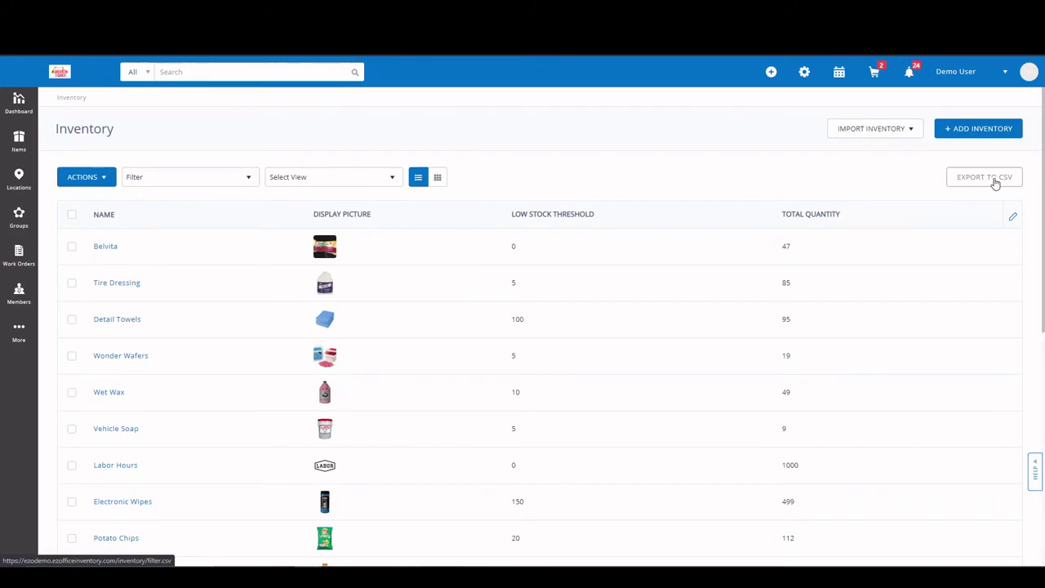
{"action": "left_click", "coordinate": [109, 247]}
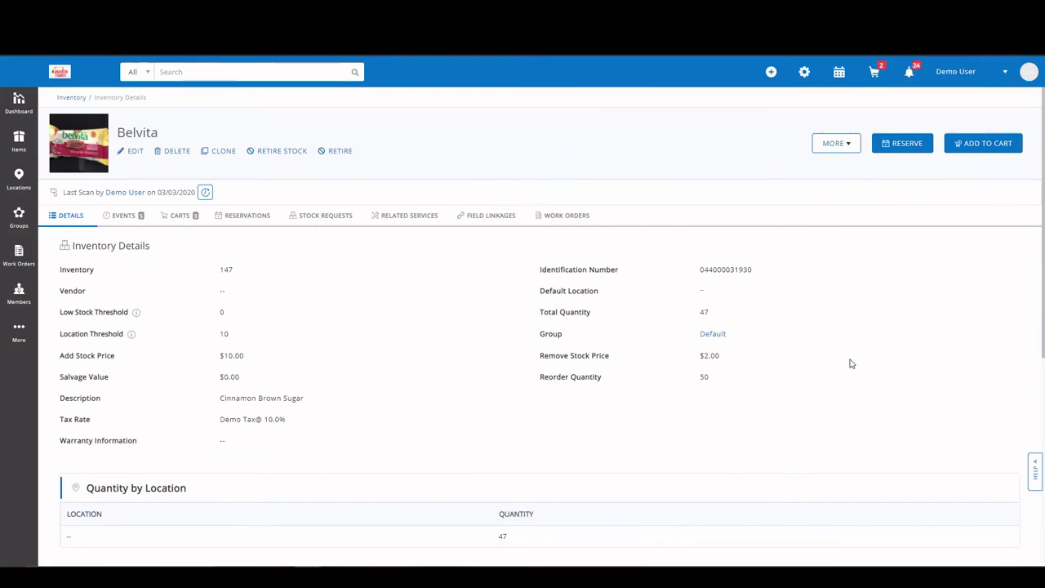
{"action": "scroll", "coordinate": [740, 427], "scroll_direction": "down", "scroll_amount": 4}
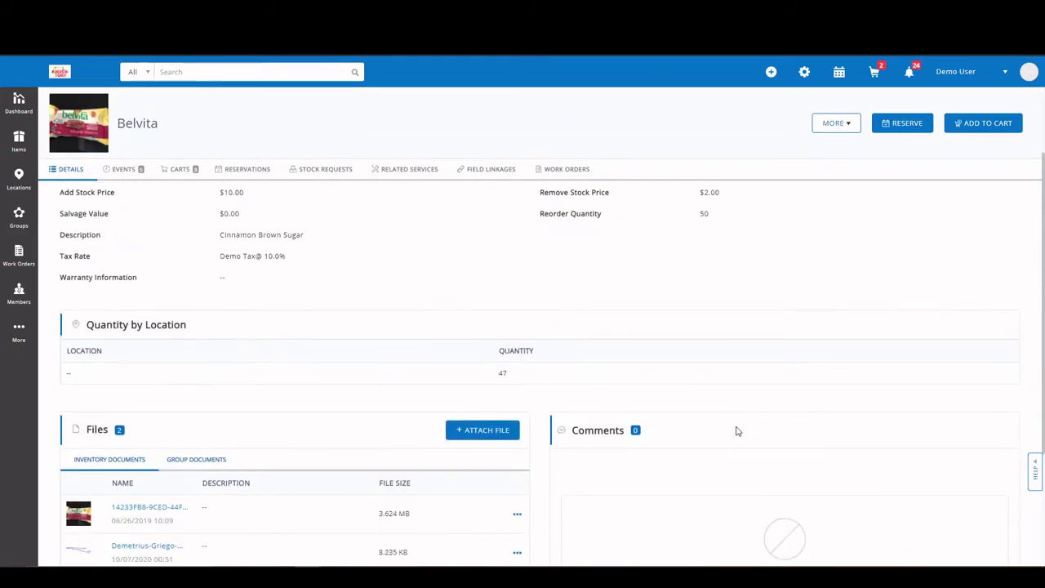
{"action": "scroll", "coordinate": [736, 430], "scroll_direction": "down", "scroll_amount": 1}
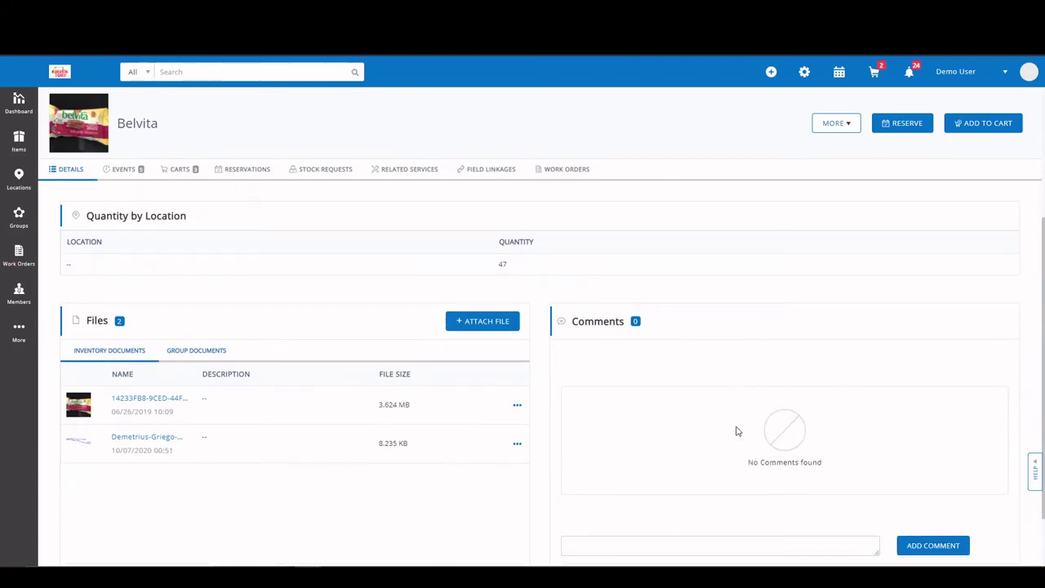
{"action": "scroll", "coordinate": [736, 431], "scroll_direction": "up", "scroll_amount": 5}
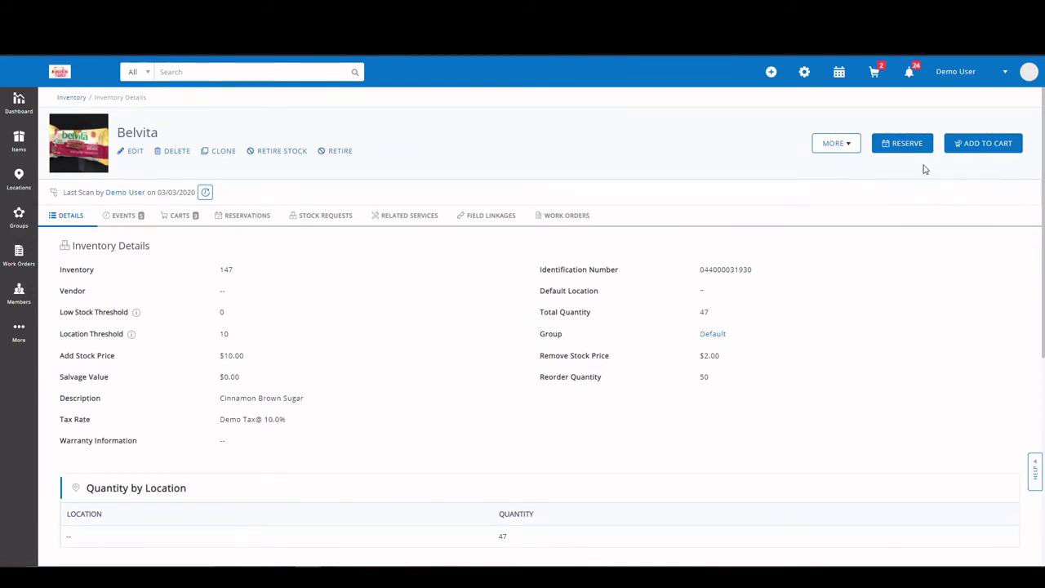
{"action": "left_click", "coordinate": [830, 146]}
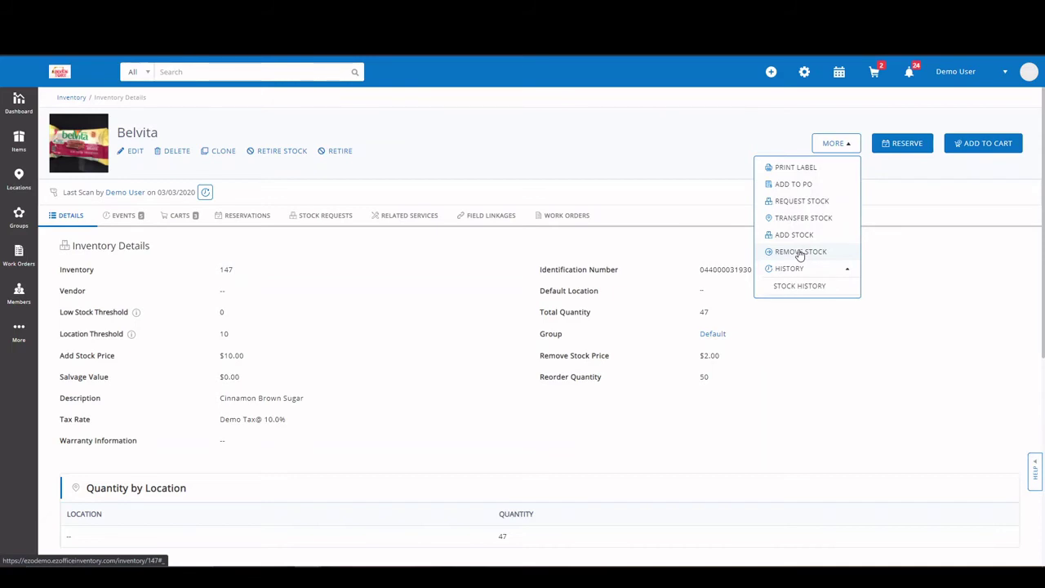
{"action": "left_click", "coordinate": [901, 211]}
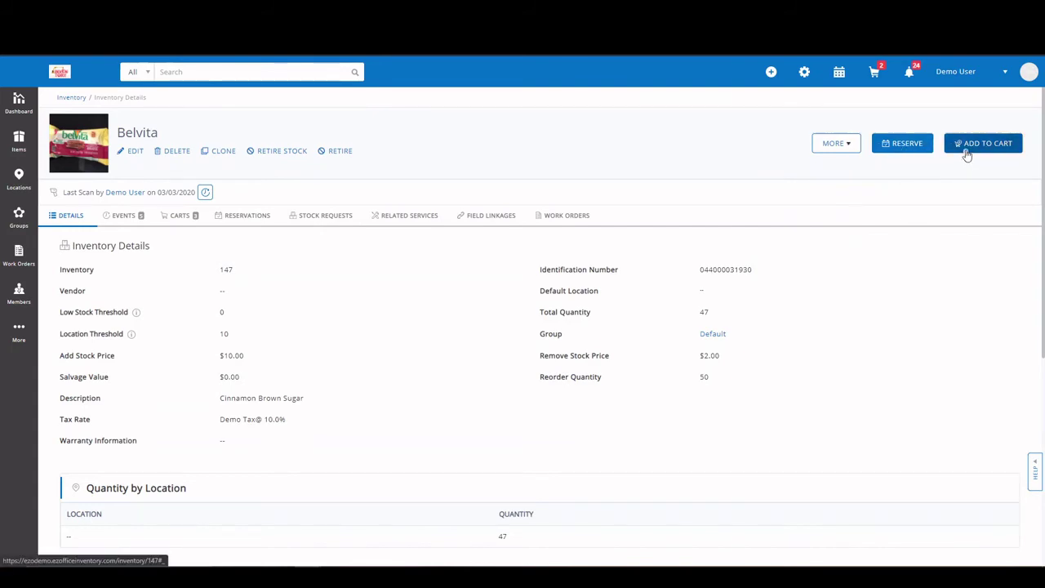
Open the current cart and examine its details, item search field, recommended items and added items
{"action": "left_click", "coordinate": [871, 75]}
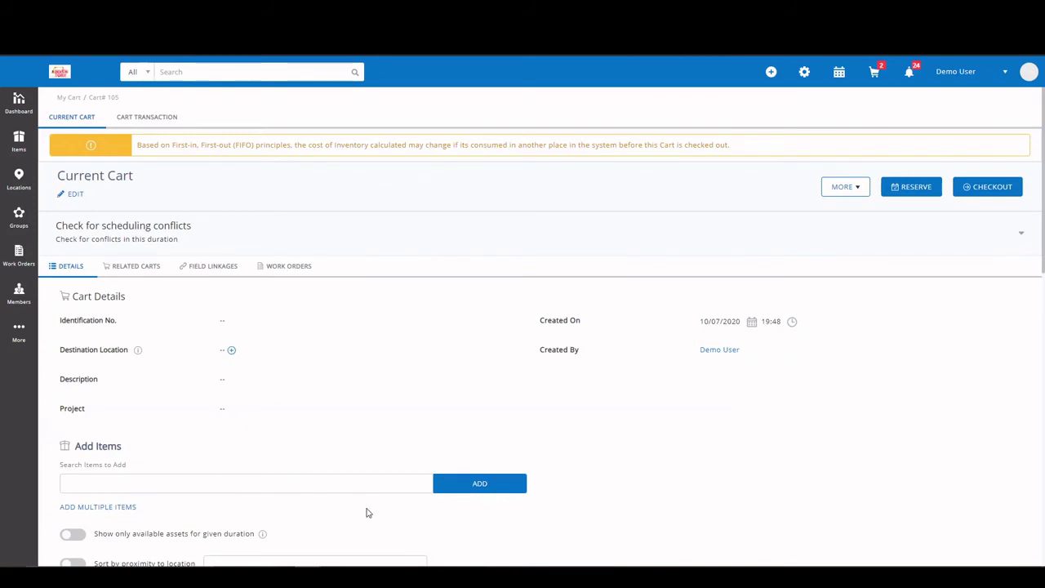
{"action": "scroll", "coordinate": [367, 513], "scroll_direction": "down", "scroll_amount": 1}
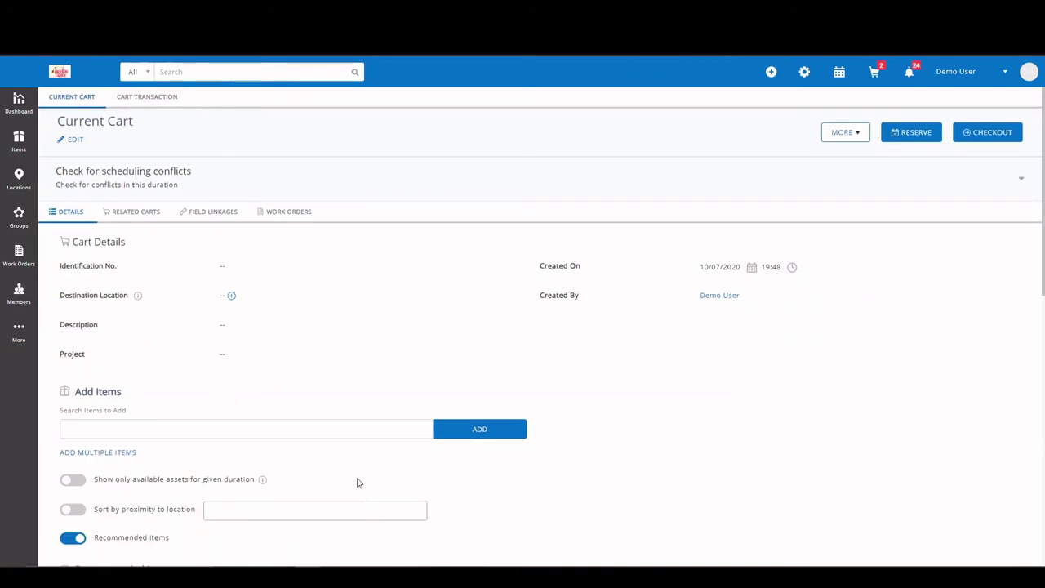
{"action": "left_click", "coordinate": [337, 433]}
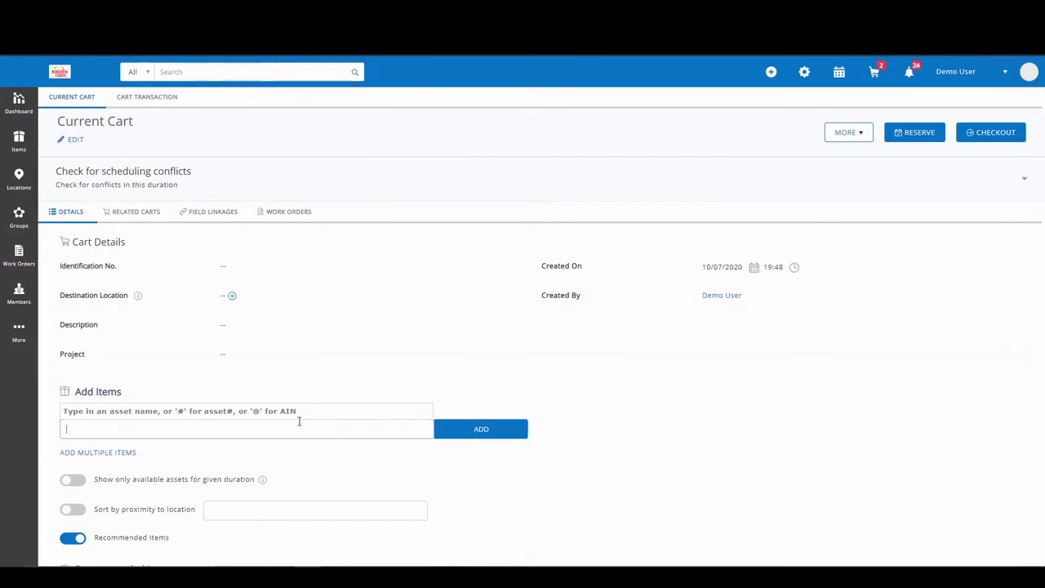
{"action": "left_click", "coordinate": [658, 448]}
{"action": "scroll", "coordinate": [659, 449], "scroll_direction": "down", "scroll_amount": 5}
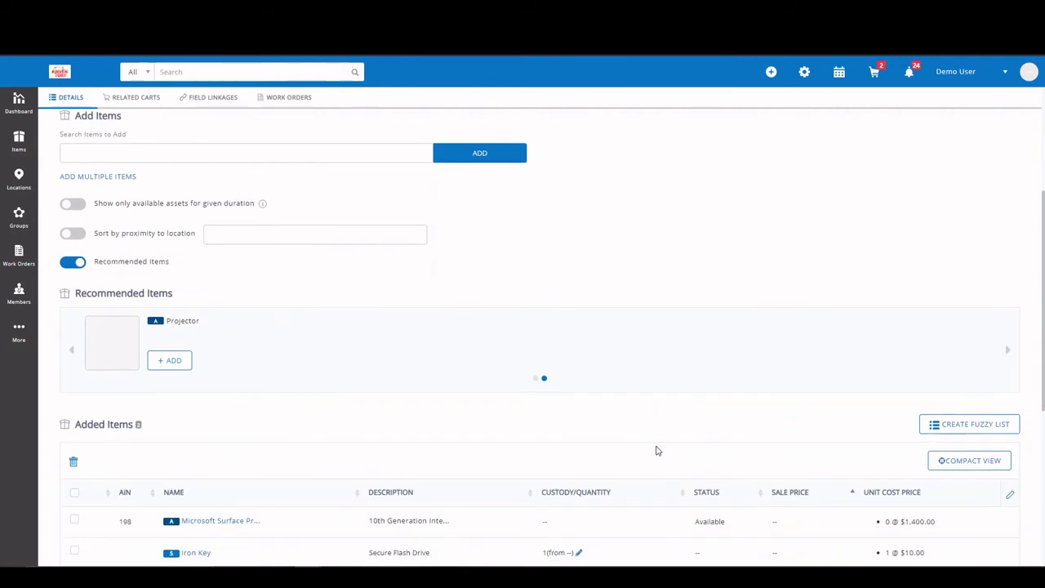
{"action": "scroll", "coordinate": [657, 451], "scroll_direction": "down", "scroll_amount": 1}
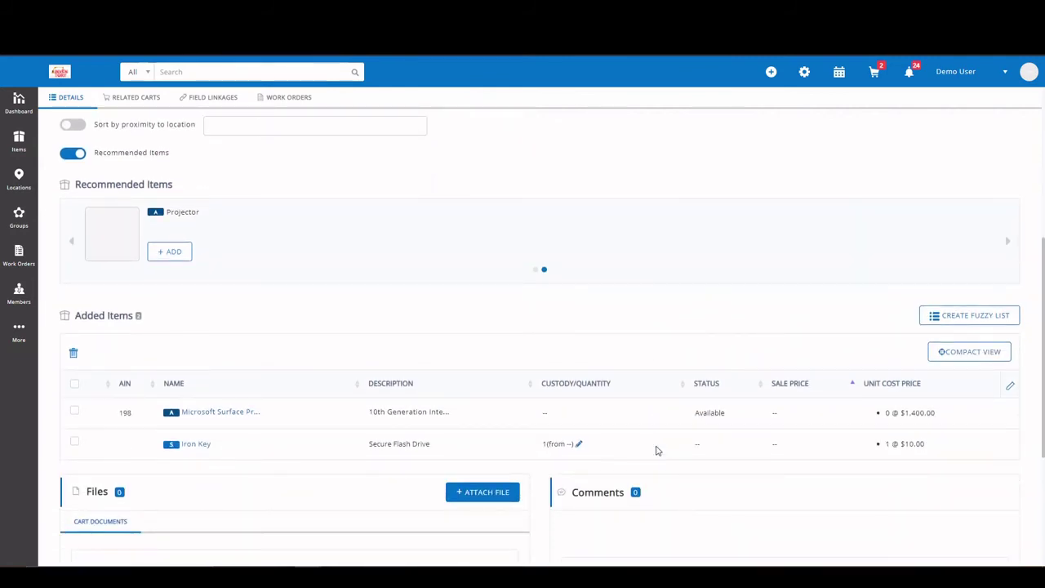
{"action": "scroll", "coordinate": [657, 451], "scroll_direction": "down", "scroll_amount": 1}
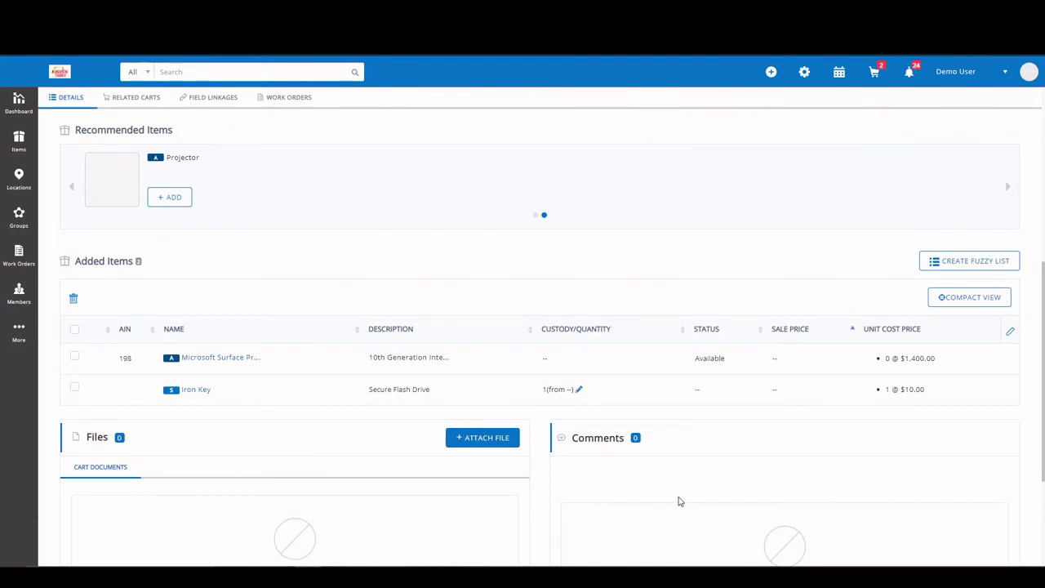
Review the additional actions available for the current cart, including the item list export options, without choosing one
{"action": "scroll", "coordinate": [677, 502], "scroll_direction": "up", "scroll_amount": 6}
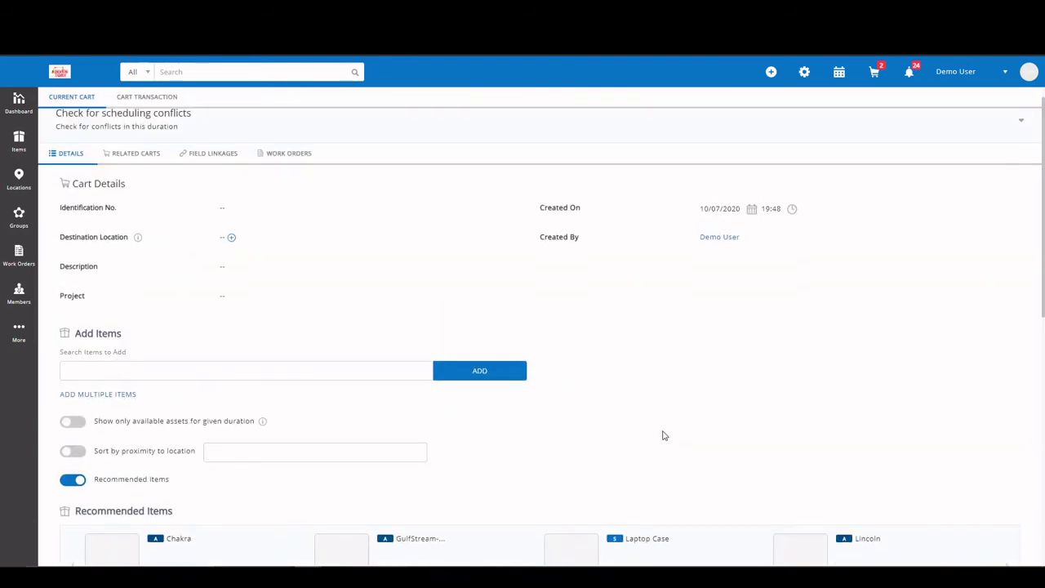
{"action": "scroll", "coordinate": [663, 436], "scroll_direction": "up", "scroll_amount": 2}
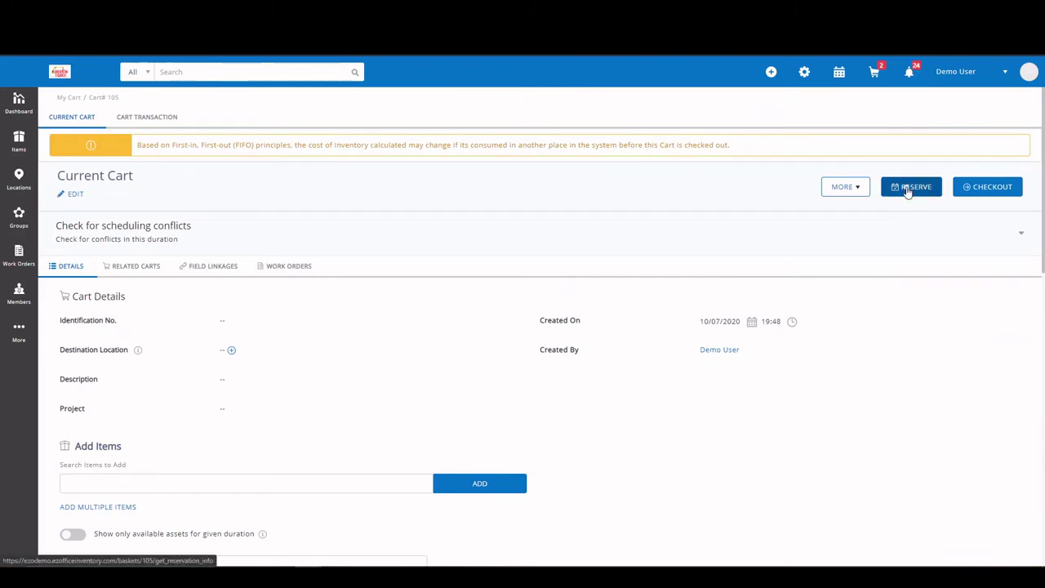
{"action": "left_click", "coordinate": [845, 190]}
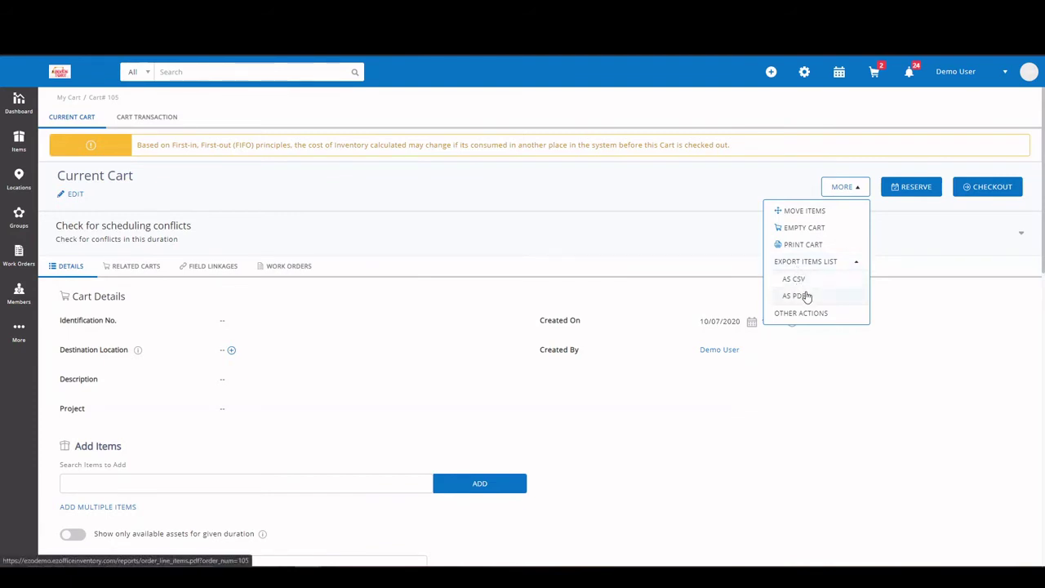
{"action": "left_click", "coordinate": [924, 316]}
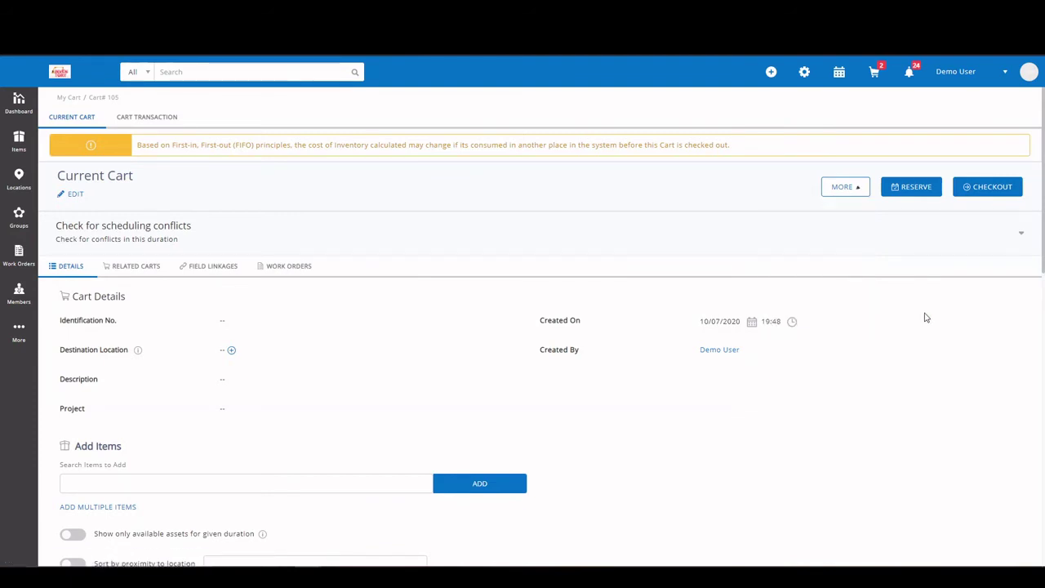
Start checking out the cart, assign it to a member other than the demo user, and set the return date to 10/16/2020
{"action": "left_click", "coordinate": [988, 196]}
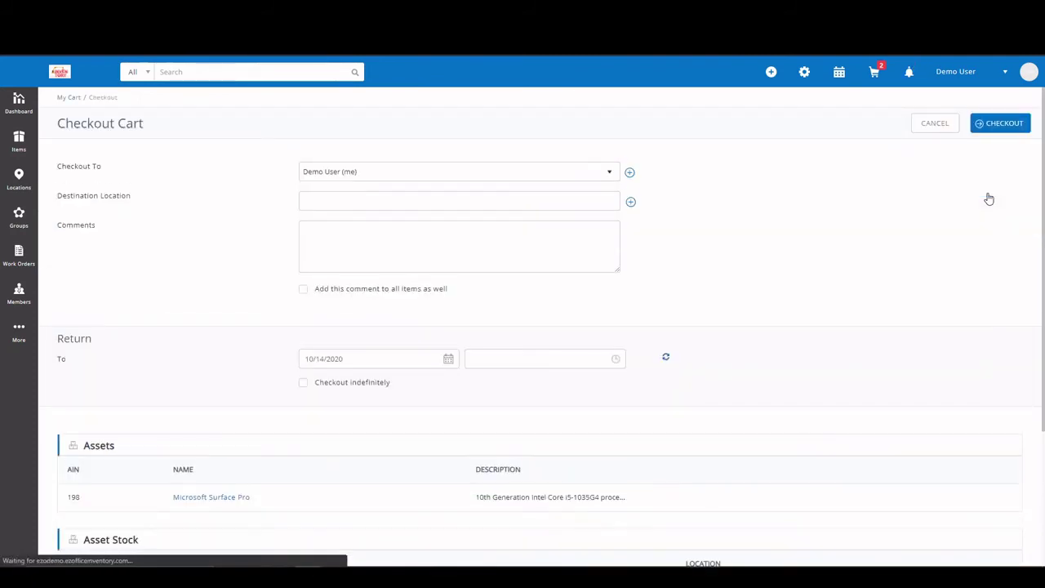
{"action": "left_click", "coordinate": [410, 175]}
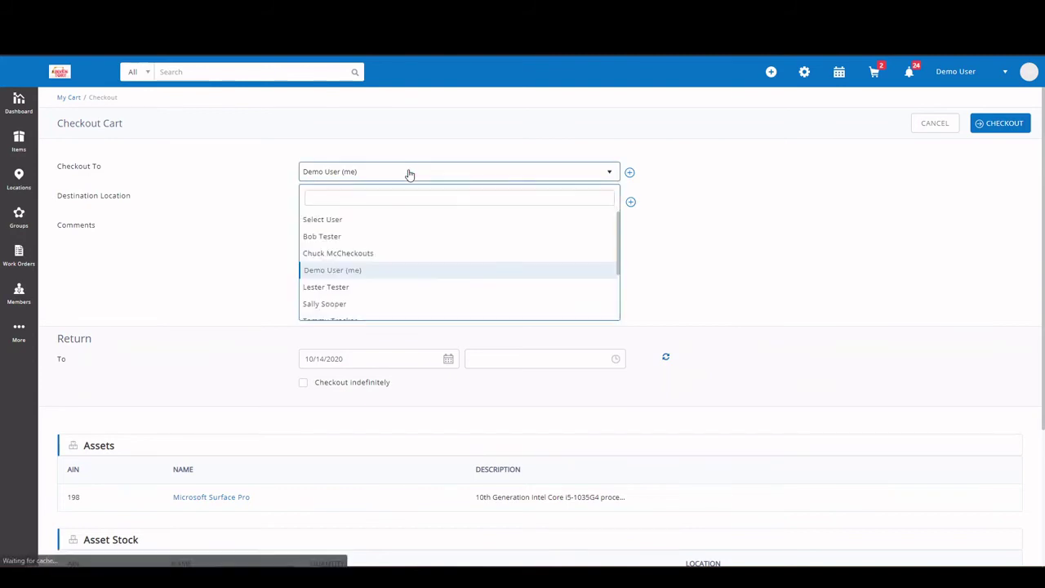
{"action": "left_click", "coordinate": [363, 255]}
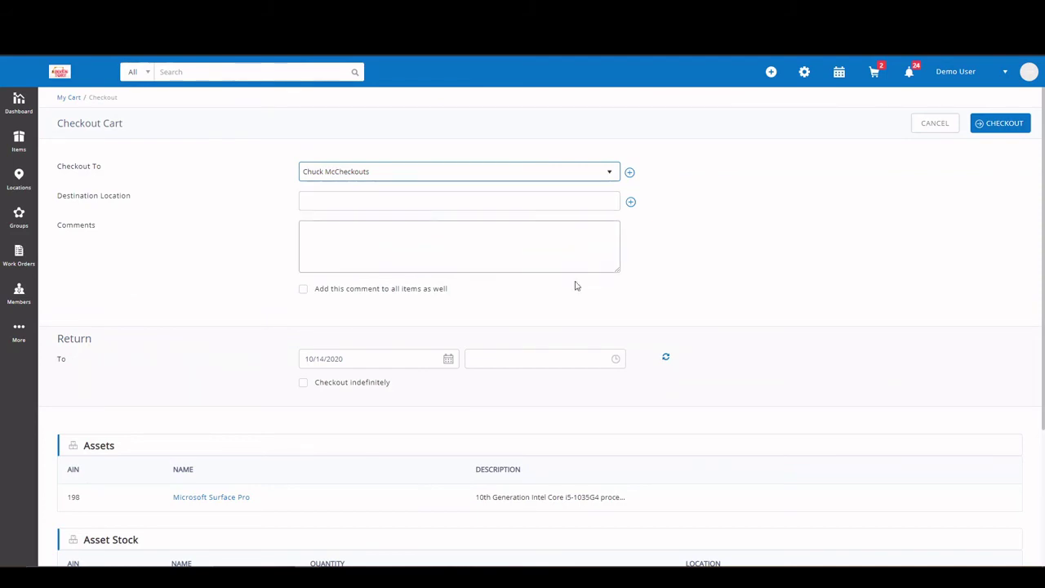
{"action": "left_click", "coordinate": [449, 360]}
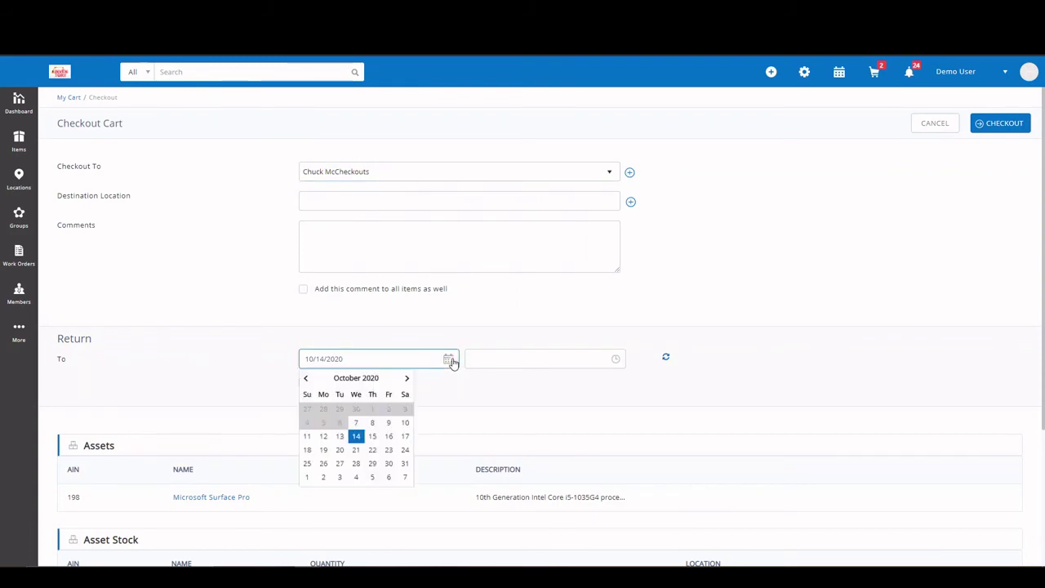
{"action": "left_click", "coordinate": [389, 437]}
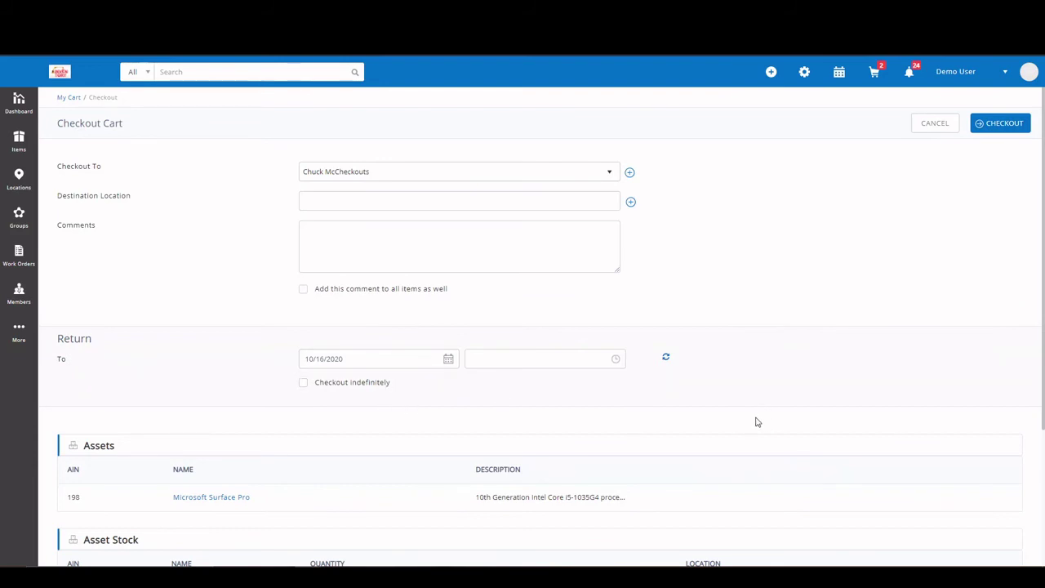
Review the assets and asset stock listed on the cart's checkout form and complete the checkout
{"action": "scroll", "coordinate": [755, 421], "scroll_direction": "down", "scroll_amount": 3}
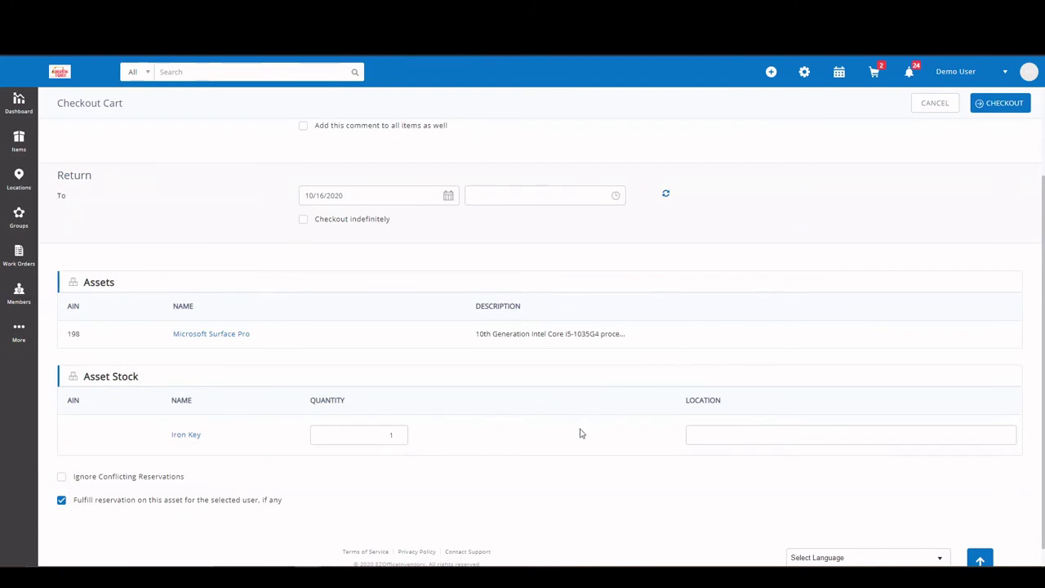
{"action": "scroll", "coordinate": [720, 468], "scroll_direction": "up", "scroll_amount": 3}
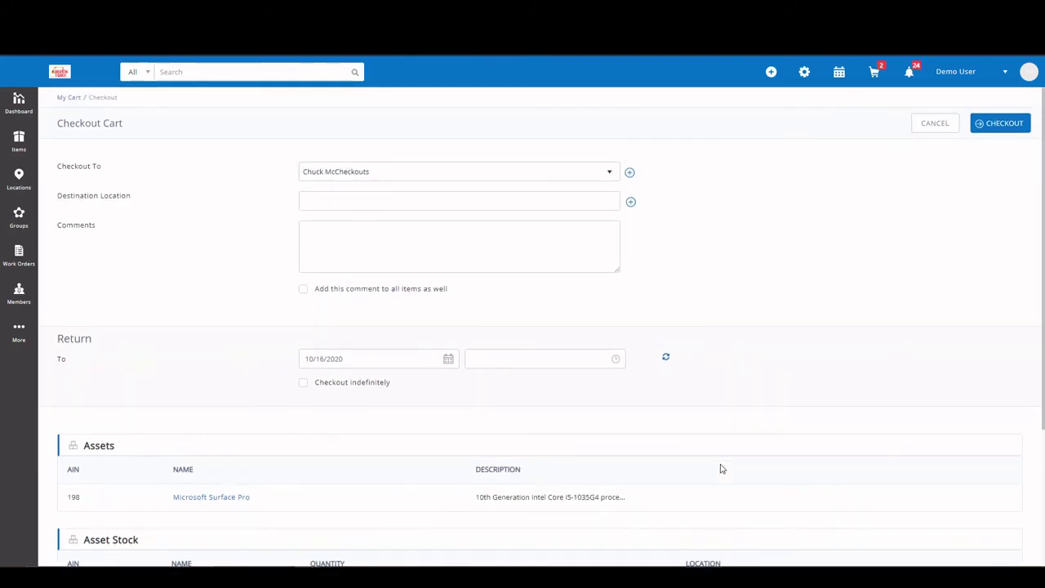
{"action": "left_click", "coordinate": [999, 129]}
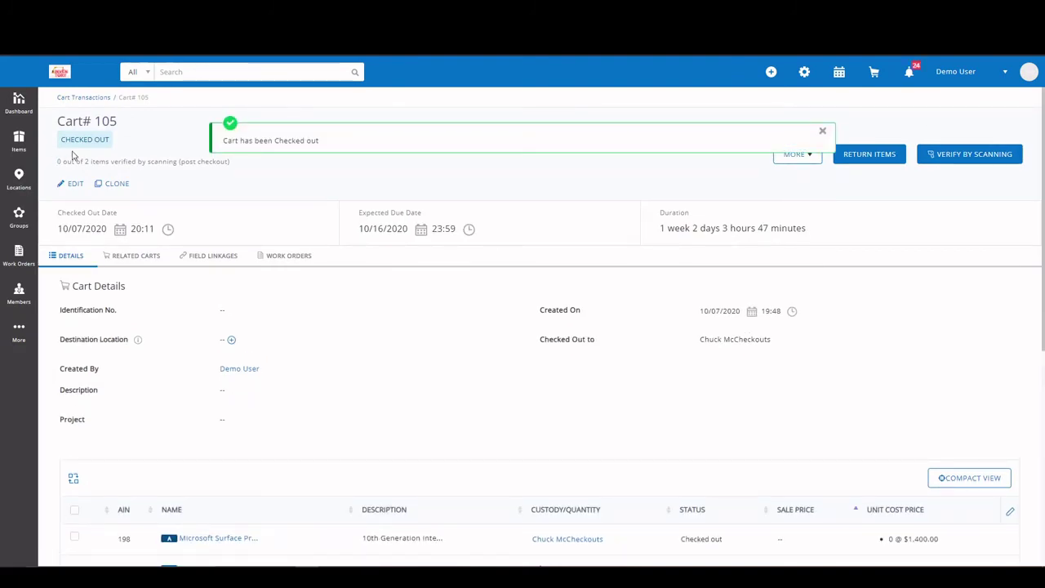
Open the cart transactions, filter them to show all carts, and look through the listed carts and their statuses
{"action": "left_click", "coordinate": [84, 98]}
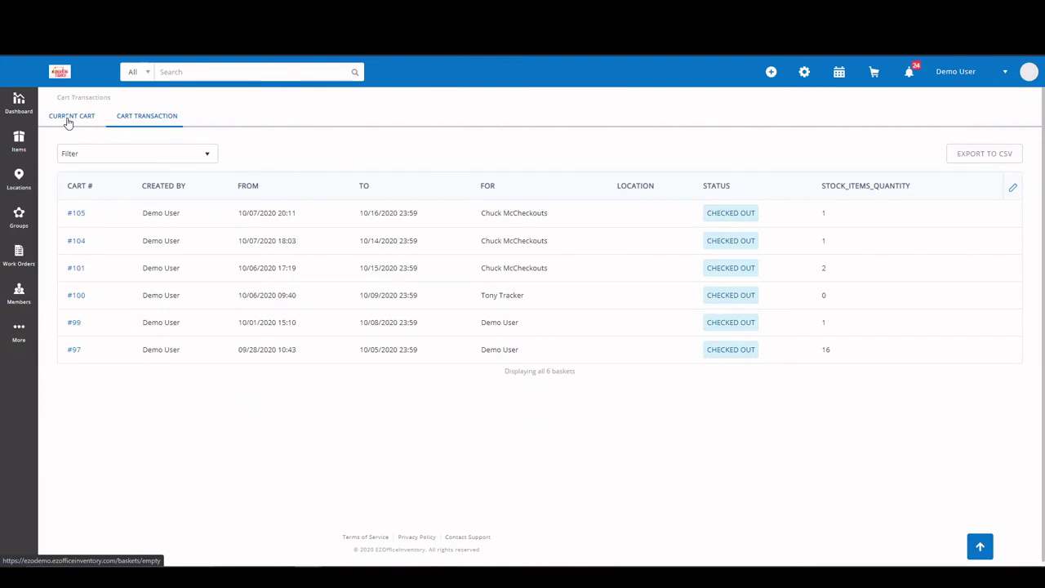
{"action": "left_click", "coordinate": [137, 156]}
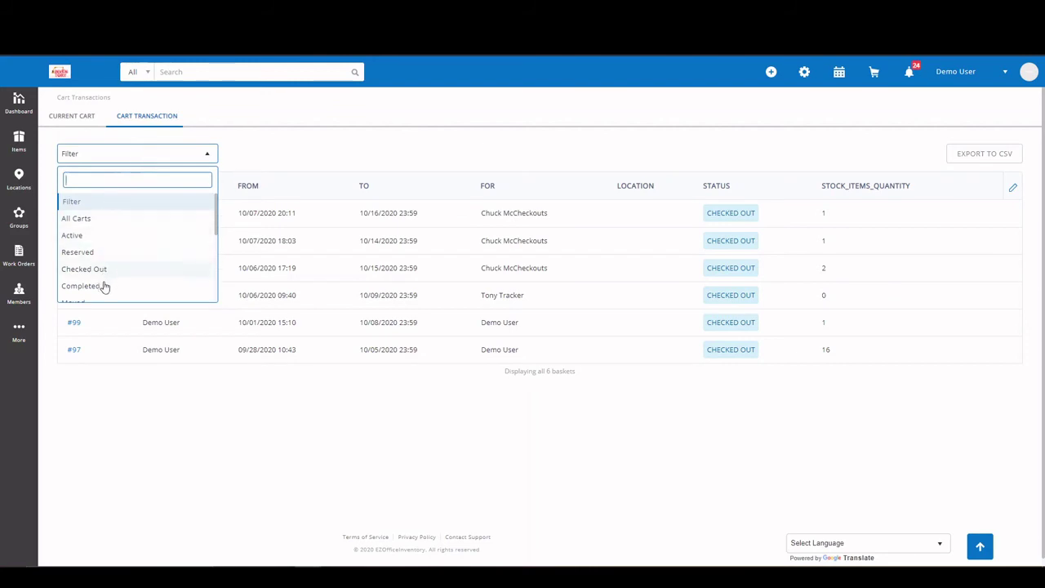
{"action": "left_click", "coordinate": [84, 222]}
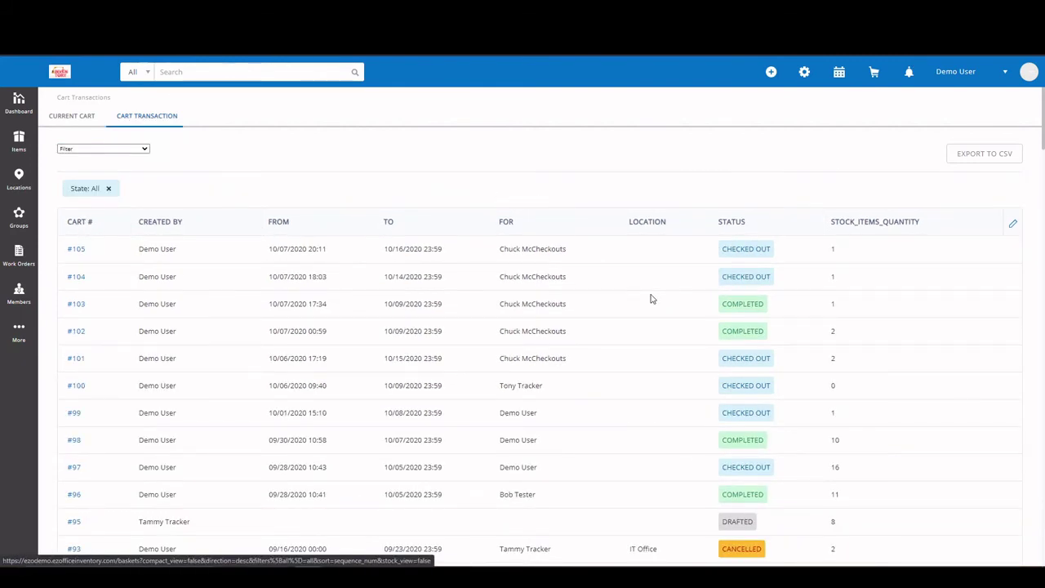
{"action": "scroll", "coordinate": [650, 299], "scroll_direction": "down", "scroll_amount": 3}
{"action": "scroll", "coordinate": [651, 299], "scroll_direction": "down", "scroll_amount": 3}
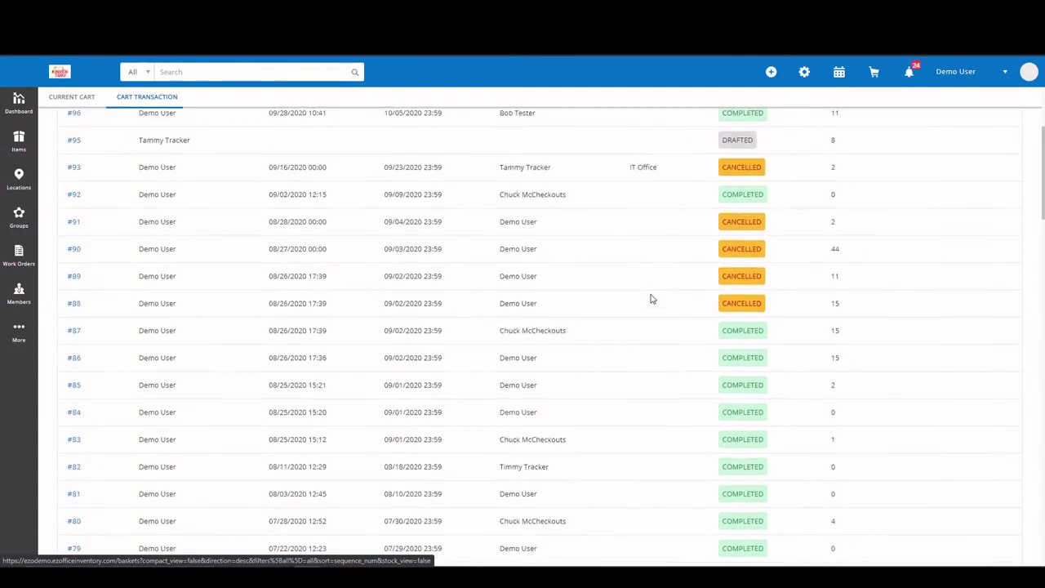
{"action": "scroll", "coordinate": [651, 299], "scroll_direction": "up", "scroll_amount": 1}
{"action": "scroll", "coordinate": [651, 298], "scroll_direction": "up", "scroll_amount": 5}
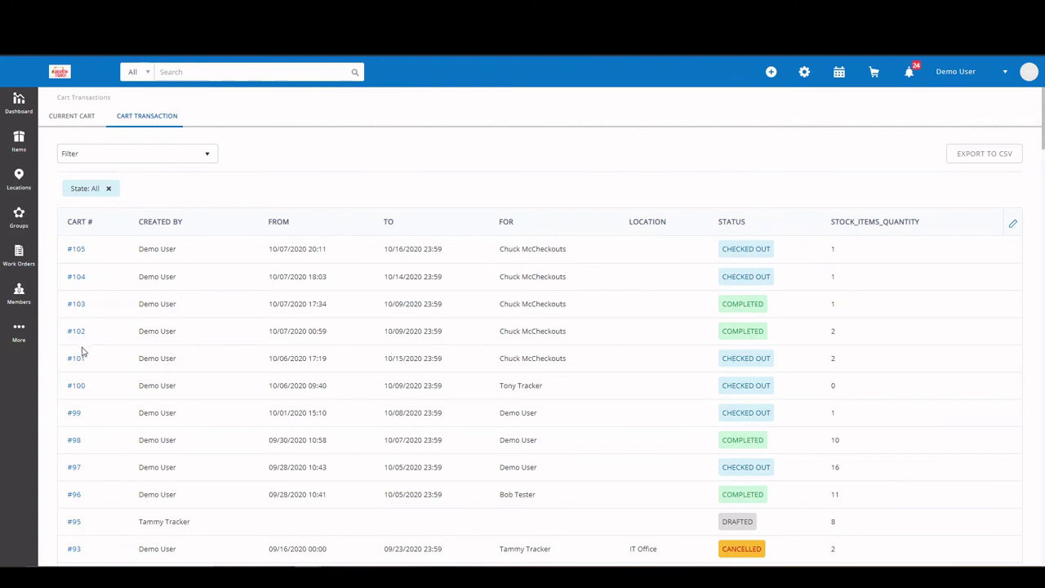
Open the Reports page and browse the asset graphs, asset reports and other report categories
{"action": "left_click", "coordinate": [19, 341]}
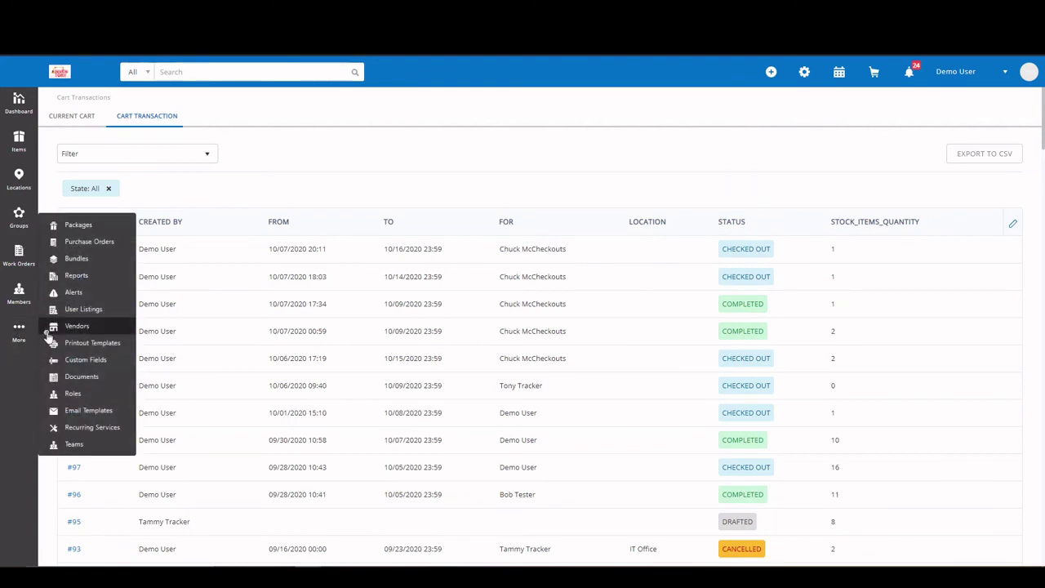
{"action": "left_click", "coordinate": [81, 279]}
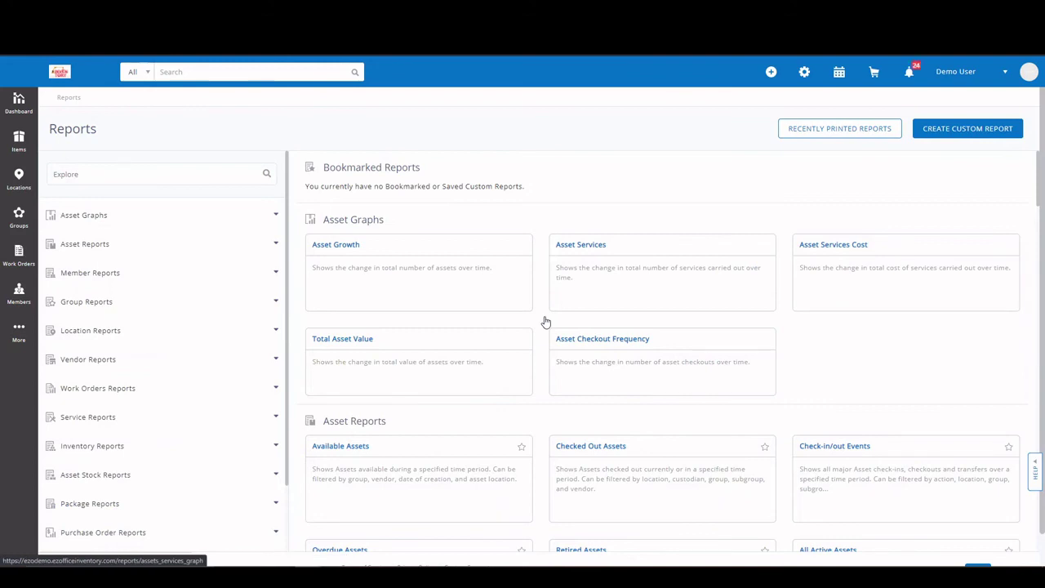
{"action": "scroll", "coordinate": [545, 323], "scroll_direction": "down", "scroll_amount": 2}
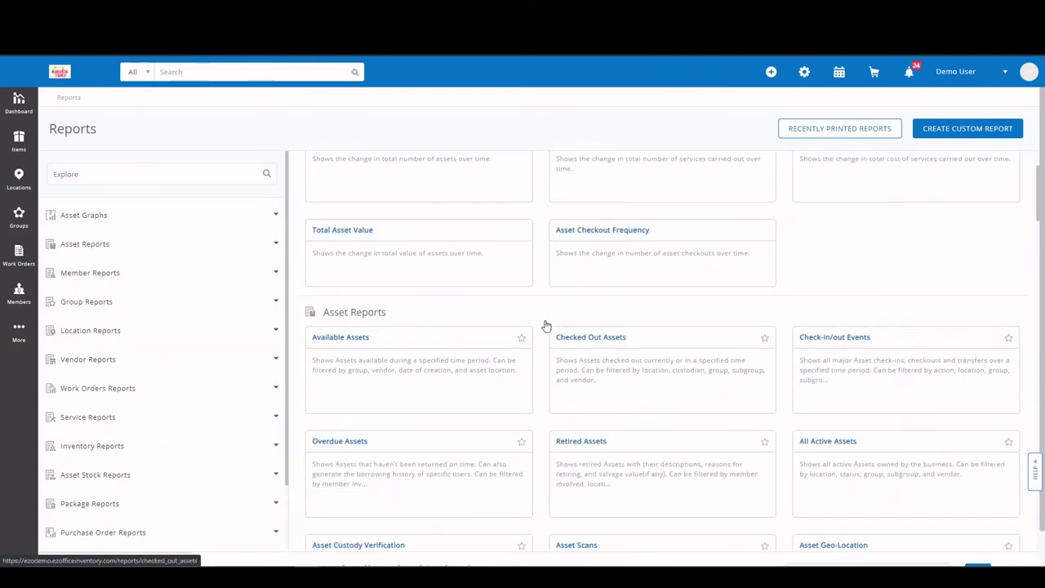
{"action": "scroll", "coordinate": [190, 362], "scroll_direction": "down", "scroll_amount": 2}
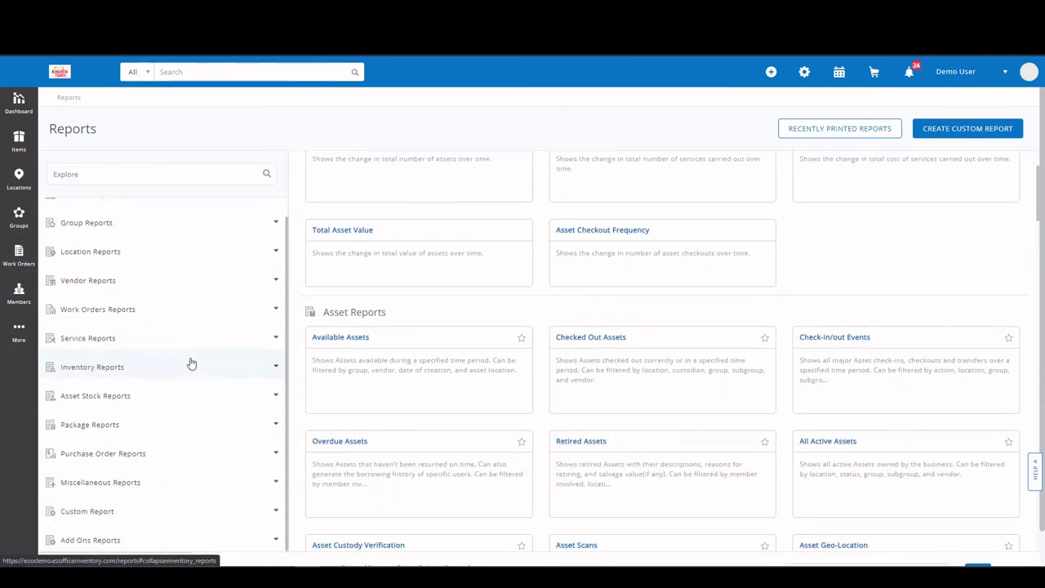
Open the Custom Report builder from the custom report category and review the available modules, keeping Items selected
{"action": "left_click", "coordinate": [113, 522]}
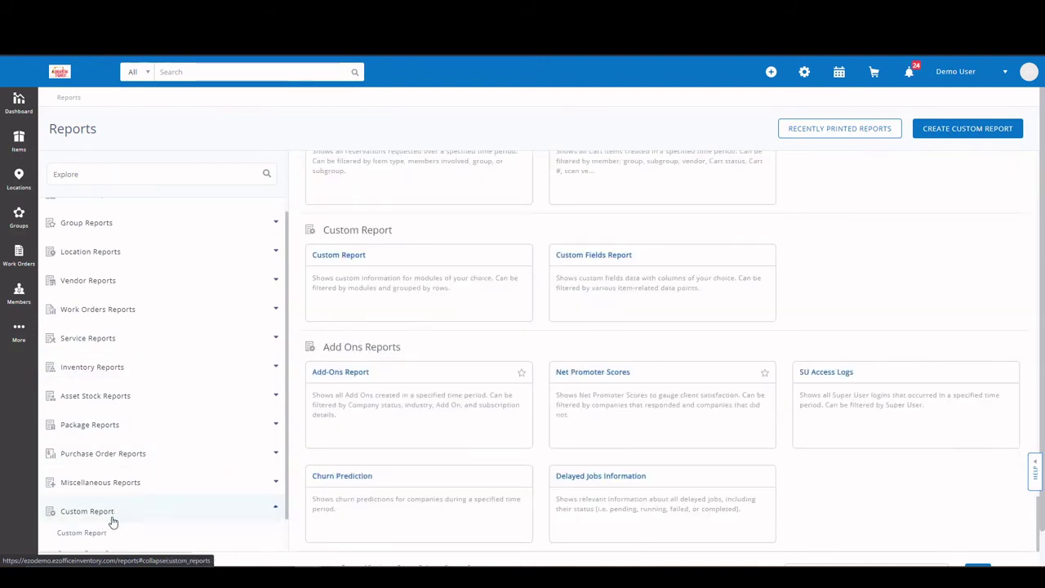
{"action": "left_click", "coordinate": [412, 317]}
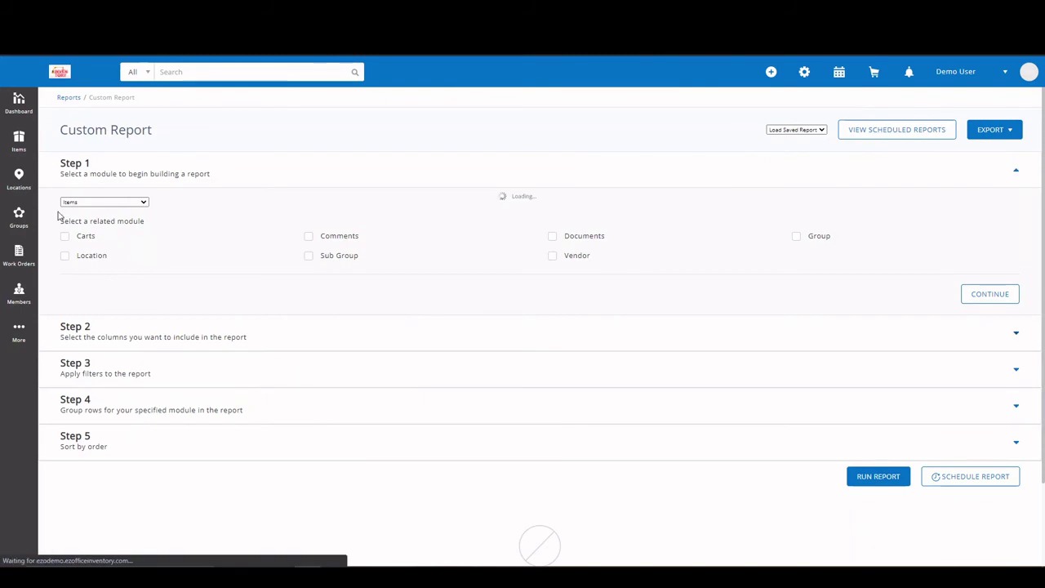
{"action": "left_click", "coordinate": [81, 203]}
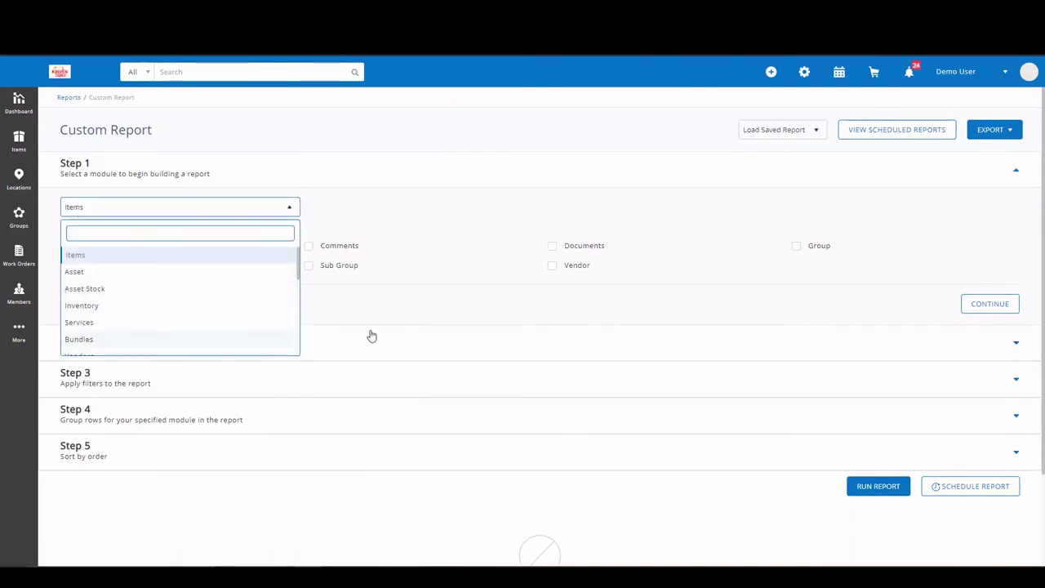
{"action": "left_click", "coordinate": [405, 316]}
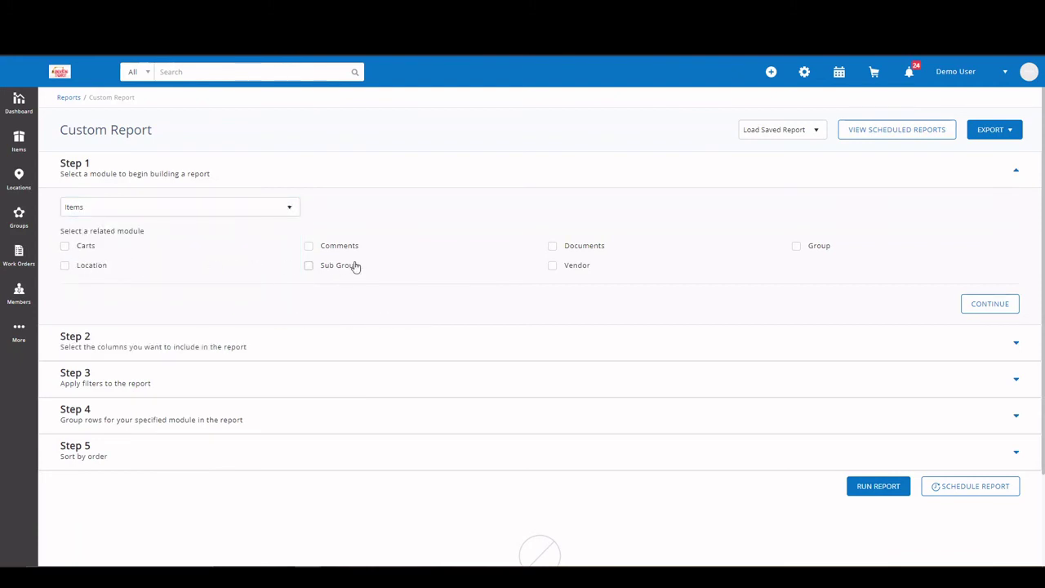
Add the Custody (Last Name), Custody (First Name) and Net Quantity columns to the Items custom report
{"action": "left_click", "coordinate": [393, 348]}
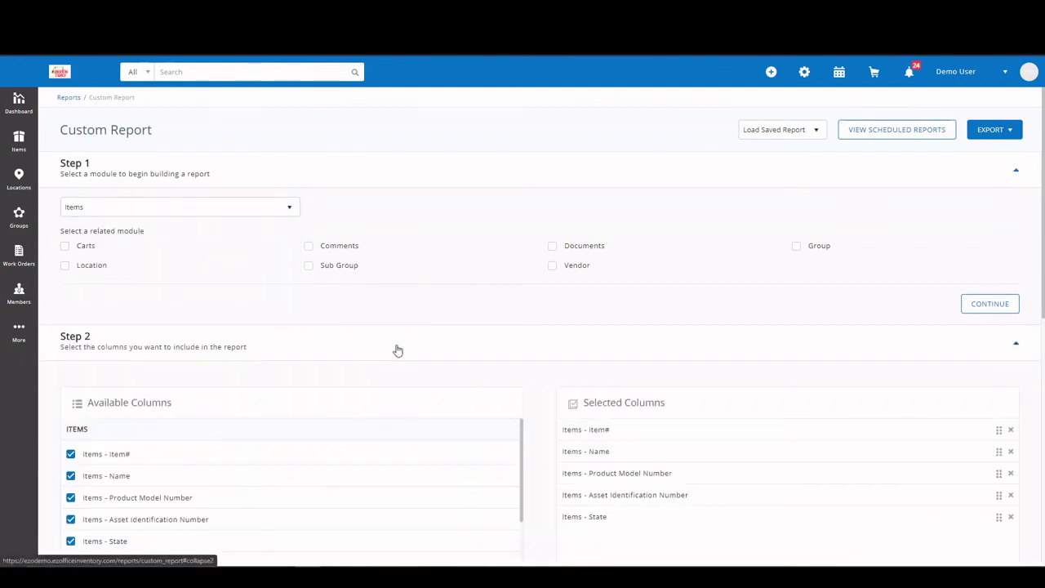
{"action": "scroll", "coordinate": [546, 406], "scroll_direction": "down", "scroll_amount": 3}
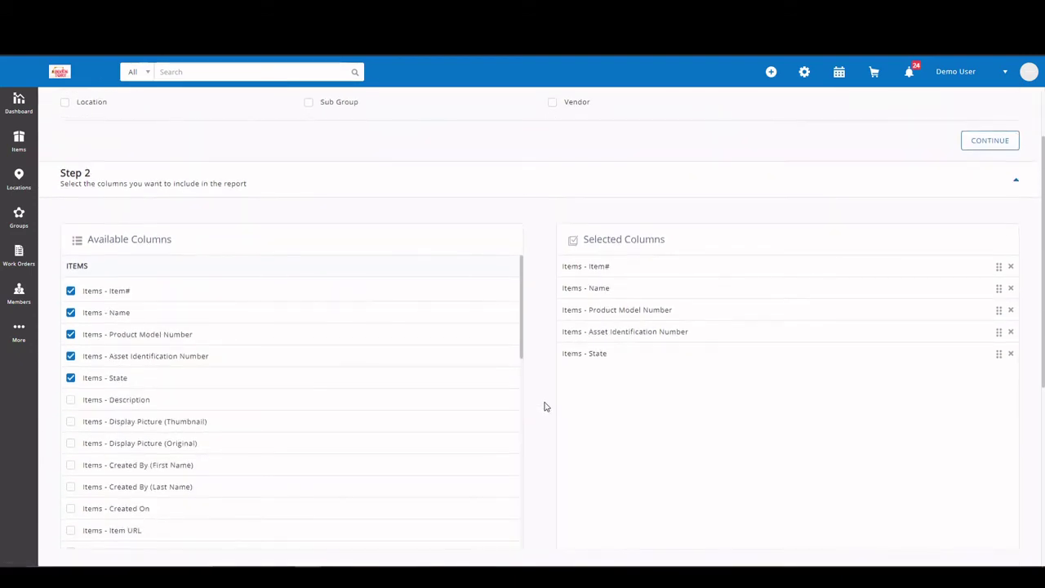
{"action": "scroll", "coordinate": [102, 465], "scroll_direction": "down", "scroll_amount": 5}
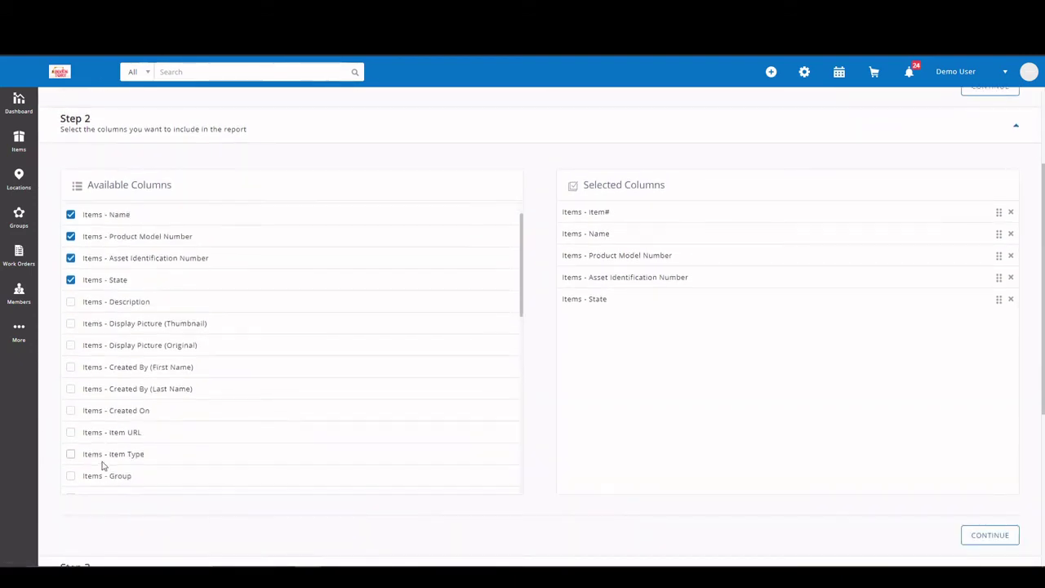
{"action": "scroll", "coordinate": [102, 465], "scroll_direction": "down", "scroll_amount": 1}
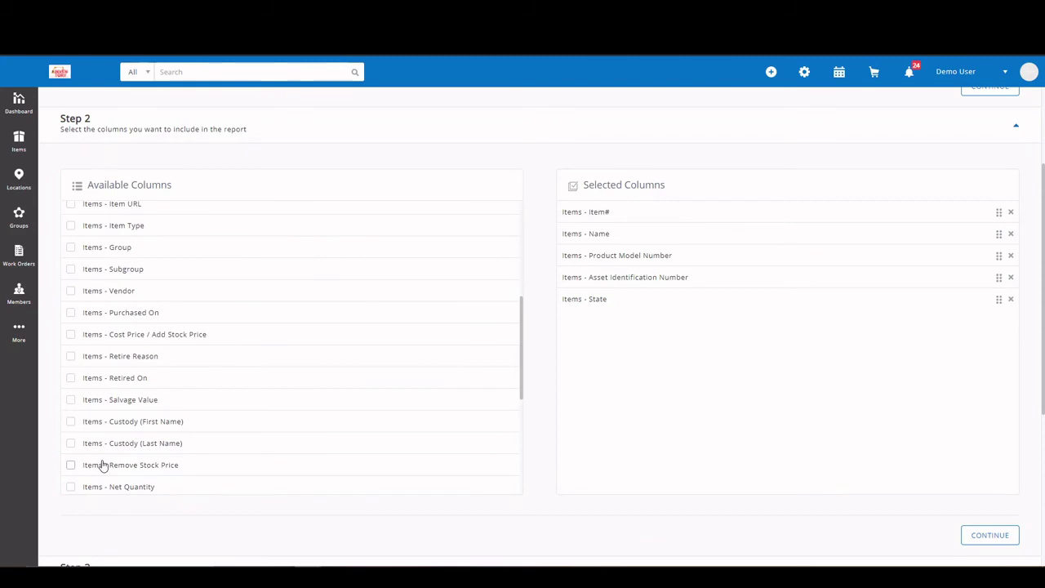
{"action": "left_click", "coordinate": [71, 443]}
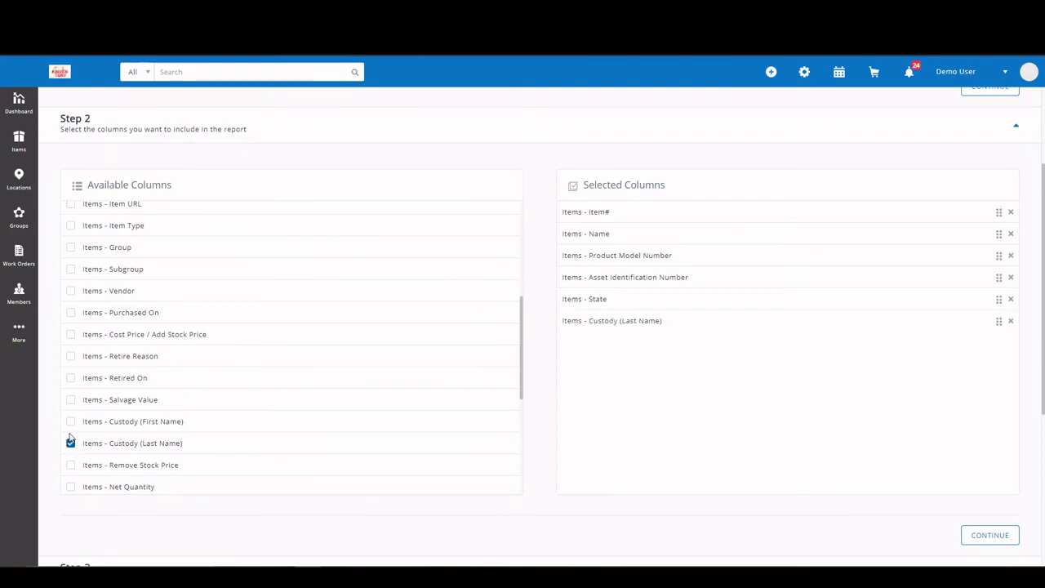
{"action": "left_click", "coordinate": [71, 423]}
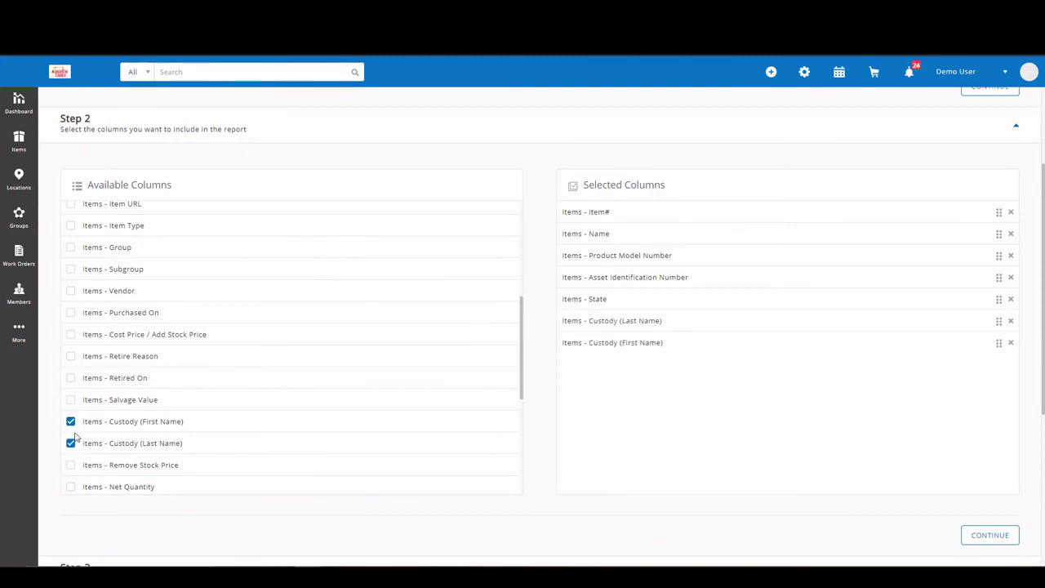
{"action": "left_click", "coordinate": [71, 488]}
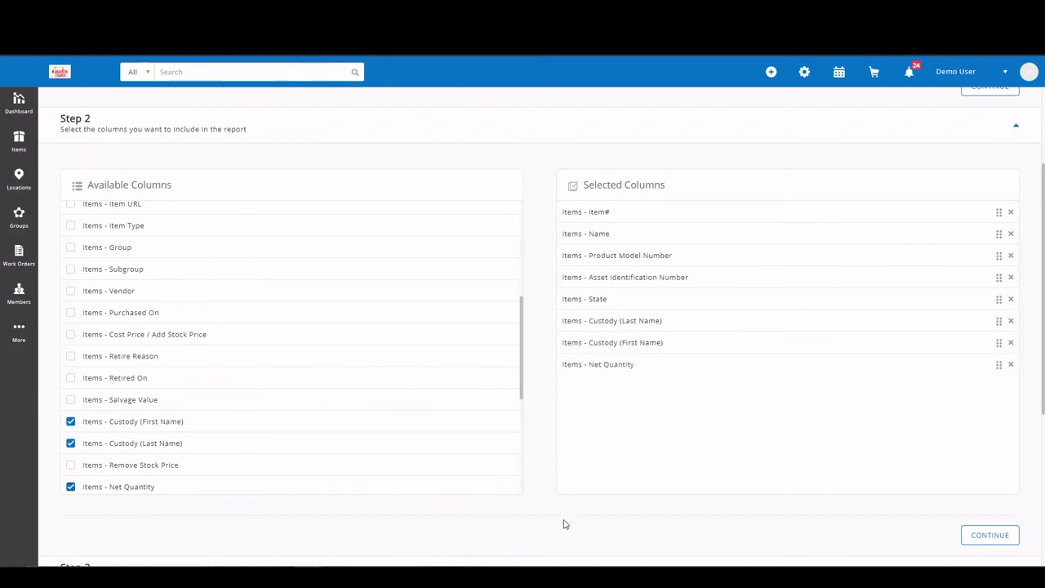
Run the custom report and examine its item rows along with the filter, row grouping and sort order options
{"action": "scroll", "coordinate": [565, 520], "scroll_direction": "down", "scroll_amount": 3}
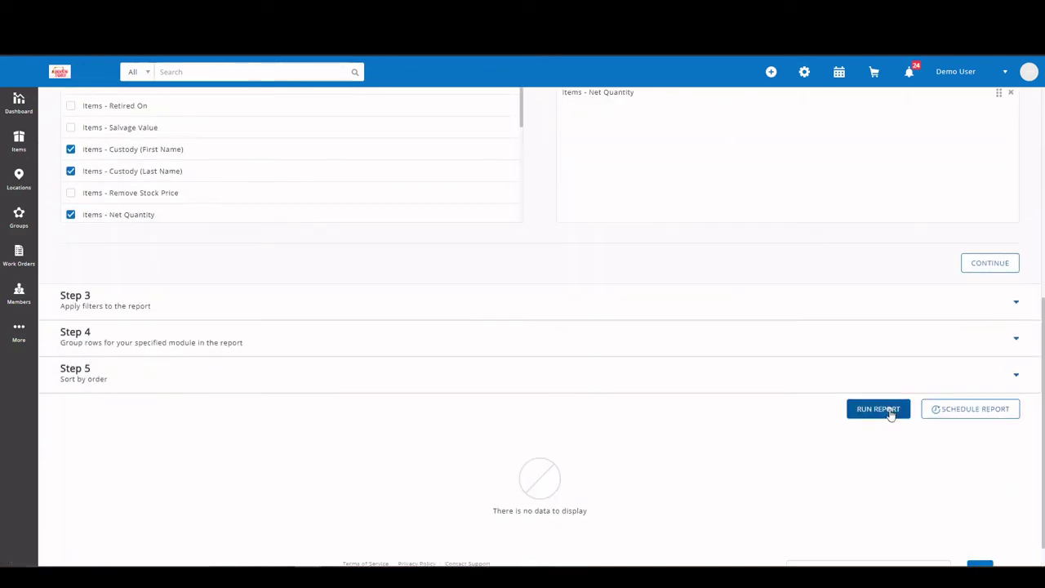
{"action": "left_click", "coordinate": [890, 411]}
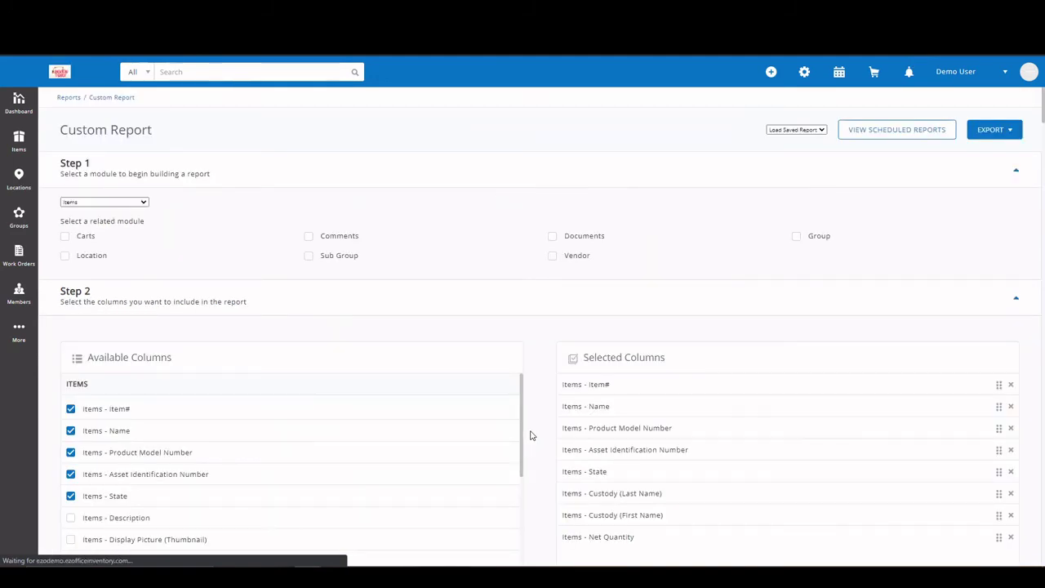
{"action": "scroll", "coordinate": [531, 435], "scroll_direction": "down", "scroll_amount": 4}
{"action": "scroll", "coordinate": [534, 433], "scroll_direction": "down", "scroll_amount": 6}
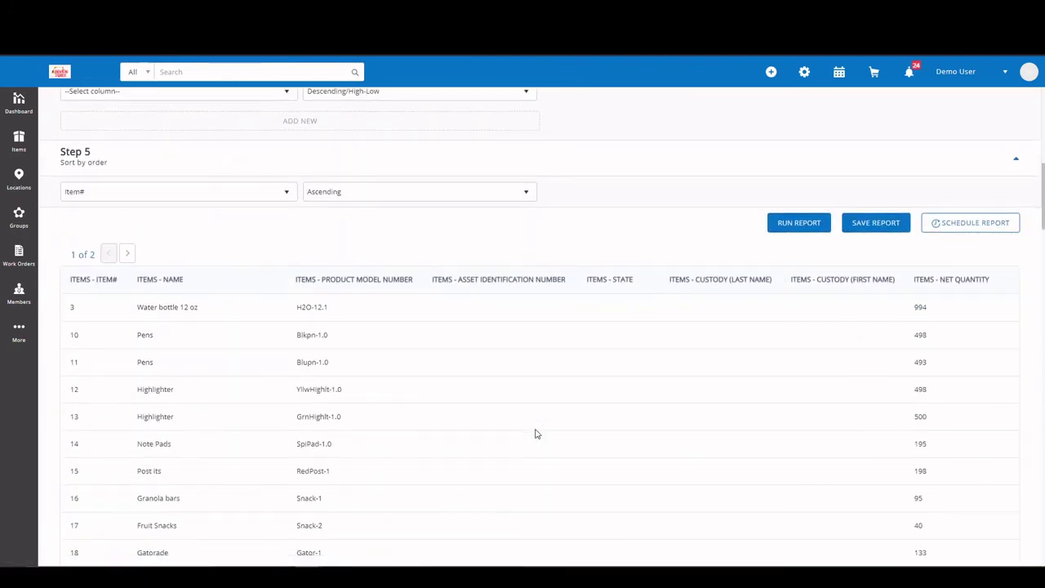
{"action": "scroll", "coordinate": [535, 434], "scroll_direction": "up", "scroll_amount": 1}
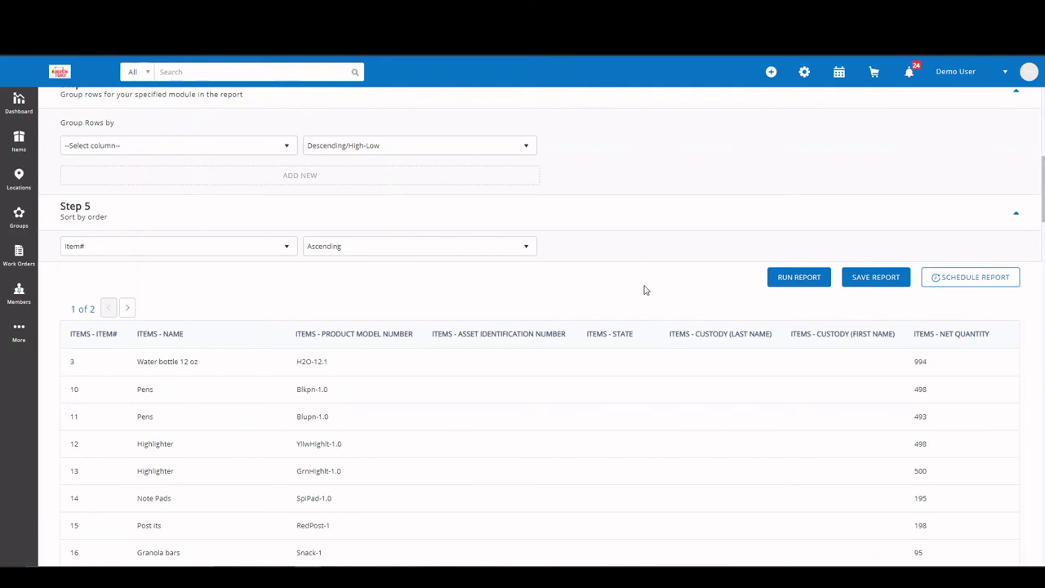
{"action": "scroll", "coordinate": [645, 289], "scroll_direction": "up", "scroll_amount": 1}
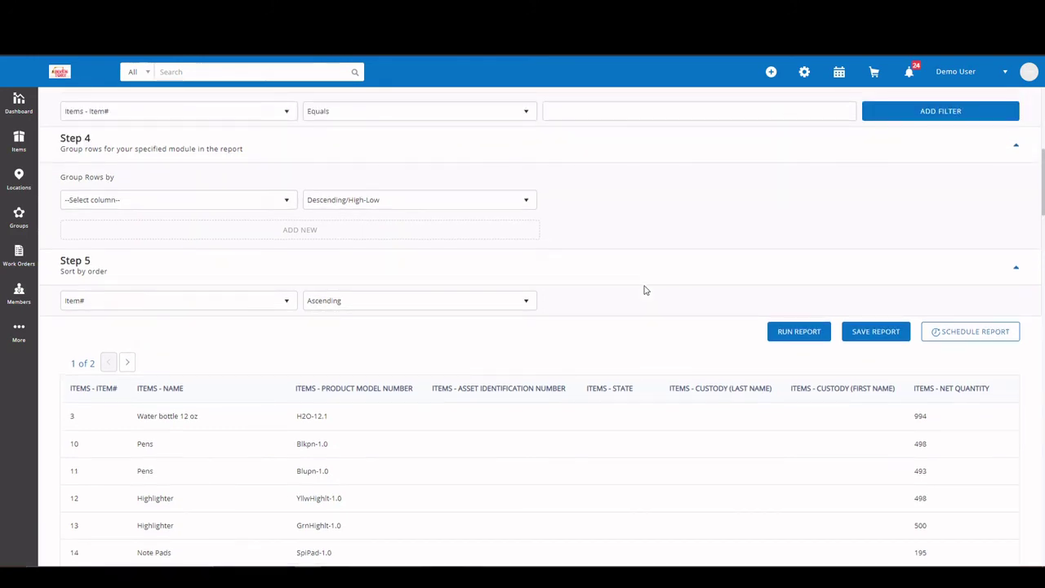
{"action": "scroll", "coordinate": [645, 290], "scroll_direction": "up", "scroll_amount": 1}
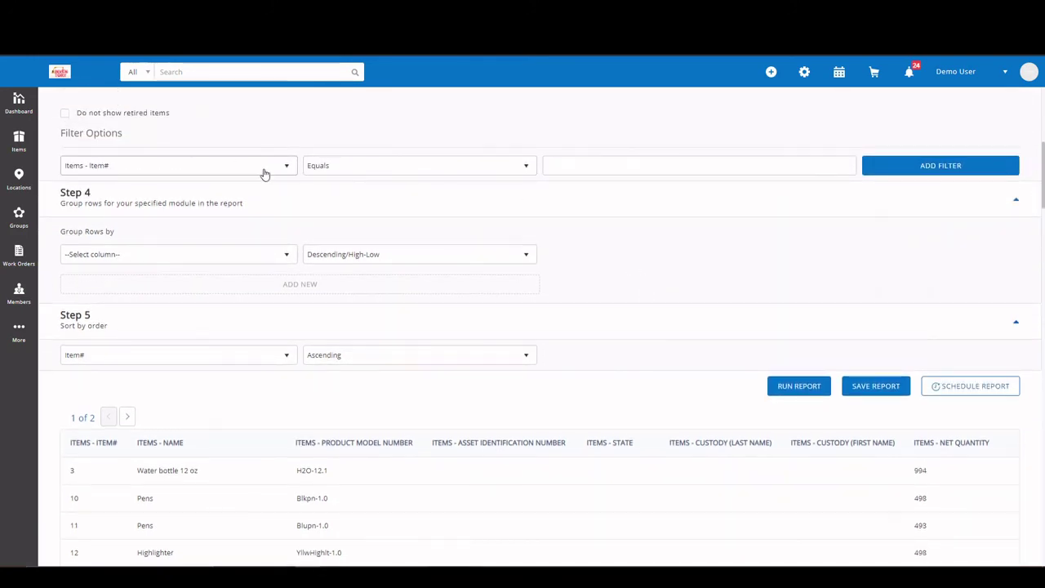
{"action": "scroll", "coordinate": [264, 175], "scroll_direction": "up", "scroll_amount": 1}
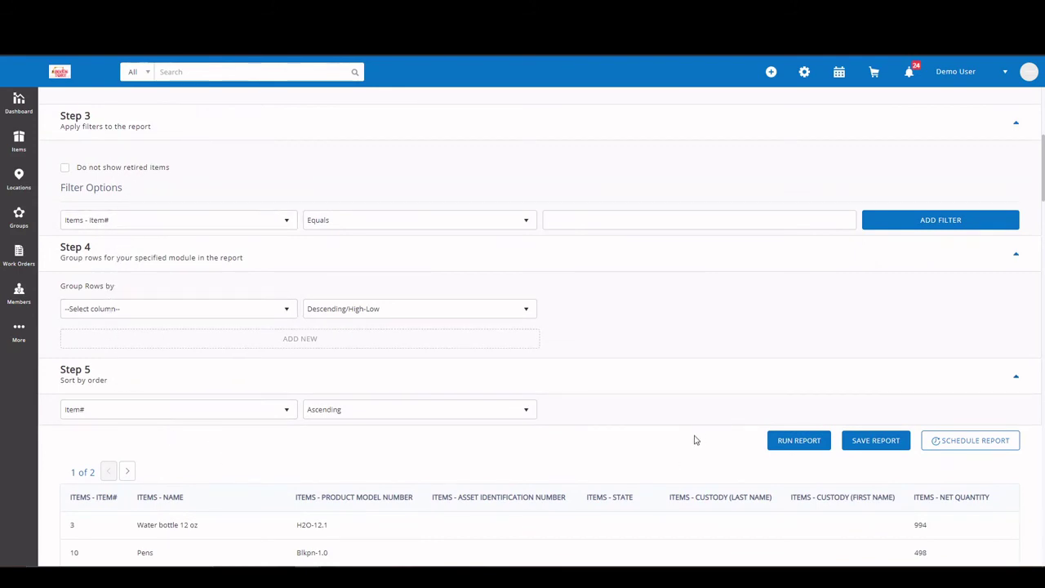
Review the export formats offered for the custom report without choosing one, and collapse the Step 1 module section
{"action": "scroll", "coordinate": [669, 444], "scroll_direction": "up", "scroll_amount": 10}
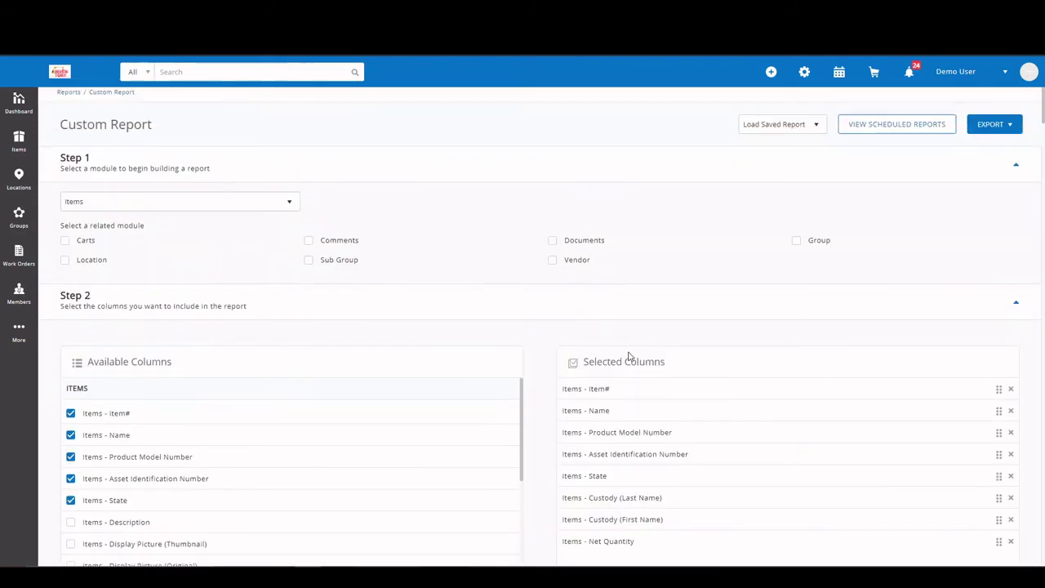
{"action": "scroll", "coordinate": [629, 351], "scroll_direction": "up", "scroll_amount": 1}
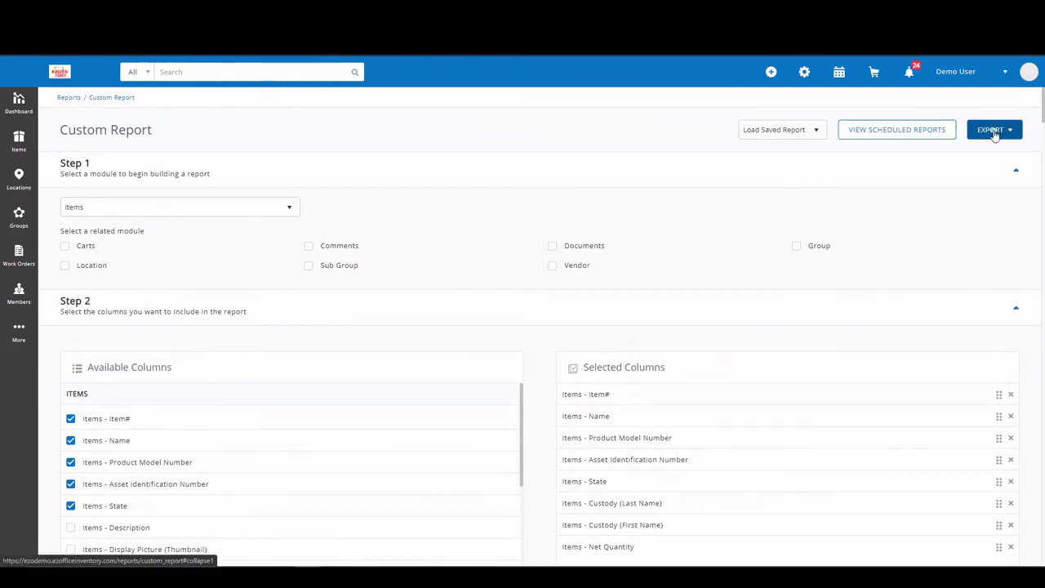
{"action": "left_click", "coordinate": [992, 130]}
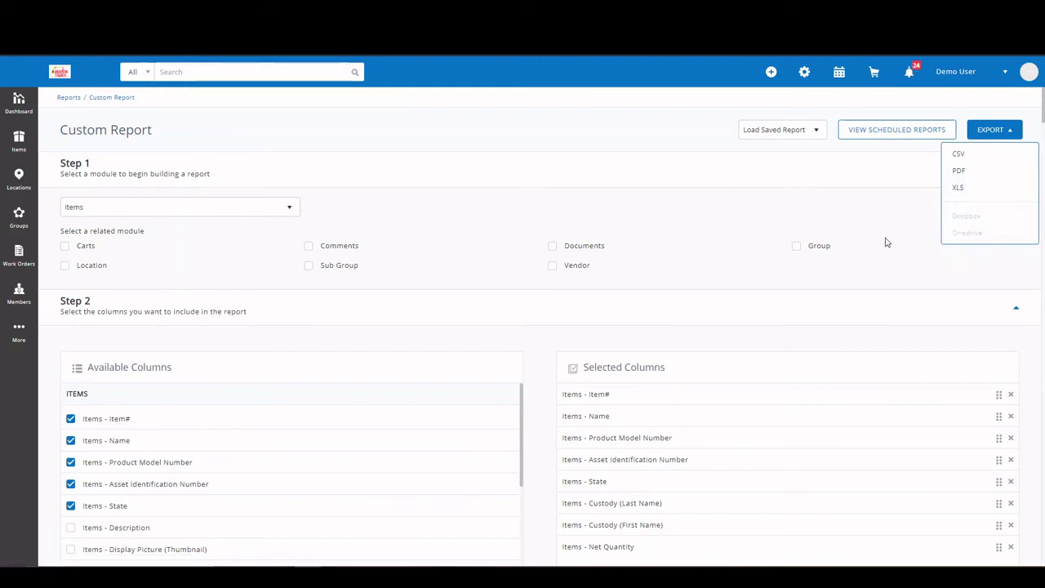
{"action": "left_click", "coordinate": [577, 182]}
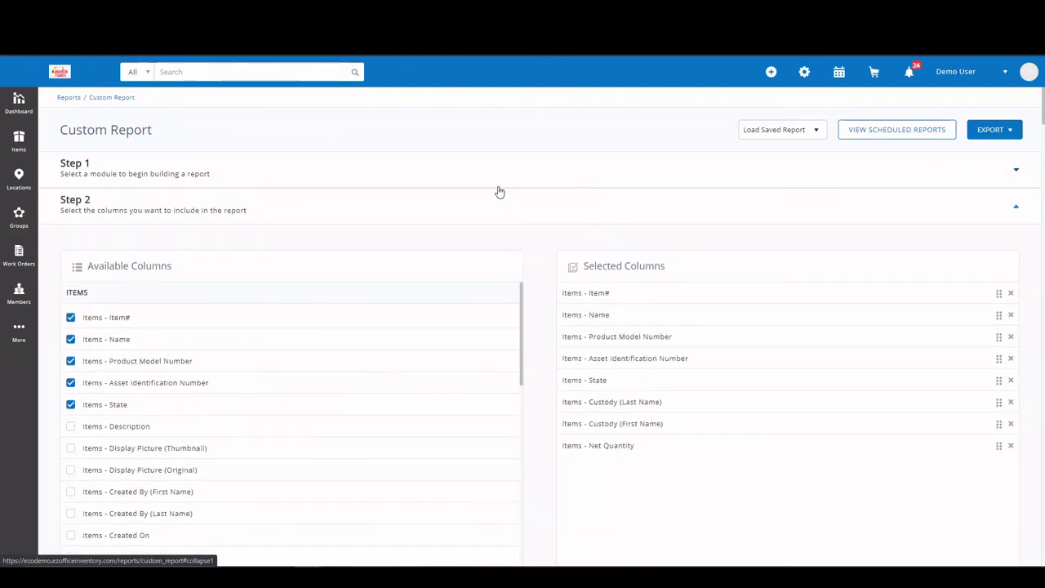
Open the Members page and review the options offered for importing members without choosing one
{"action": "left_click", "coordinate": [19, 296]}
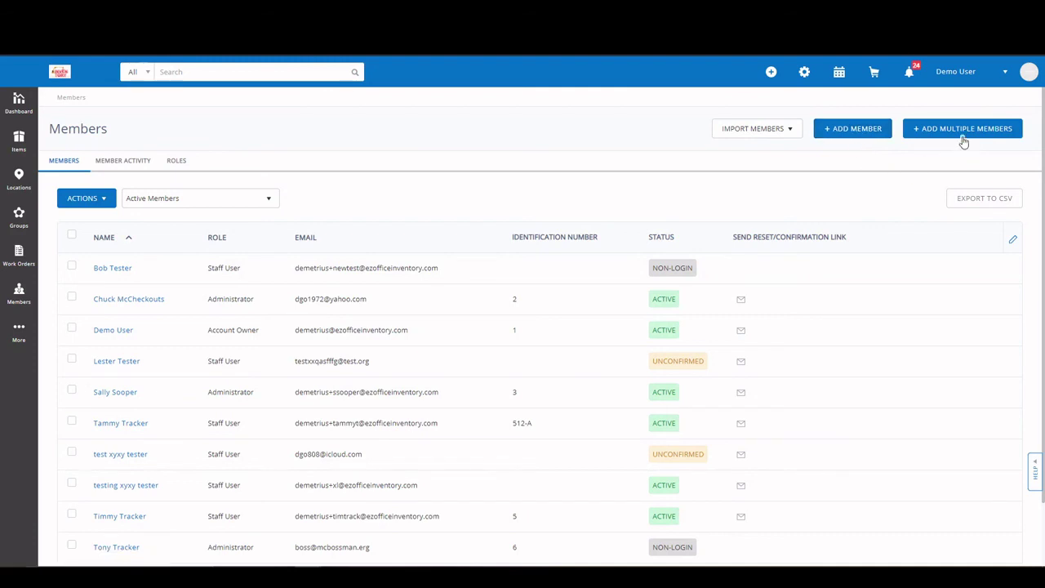
{"action": "left_click", "coordinate": [741, 134]}
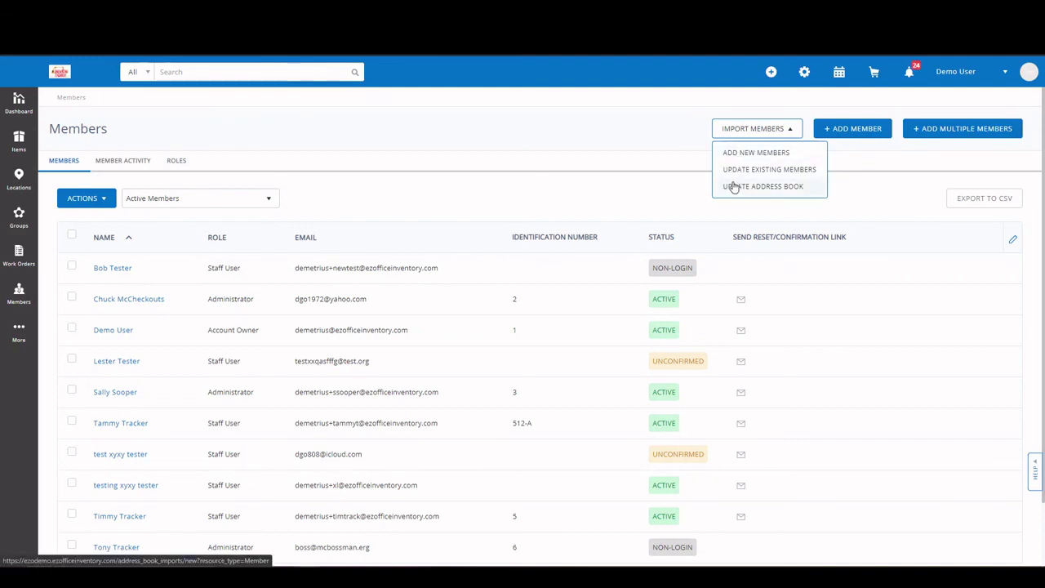
{"action": "left_click", "coordinate": [651, 165]}
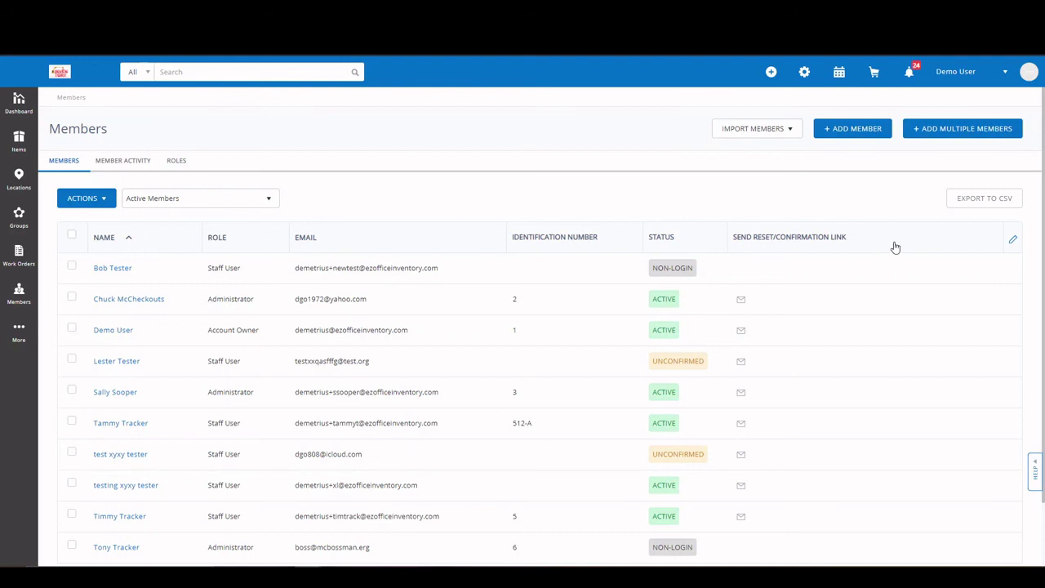
Examine the column settings of the members list, adding an unassigned seventh column, and cancel without saving the view
{"action": "left_click", "coordinate": [1015, 241]}
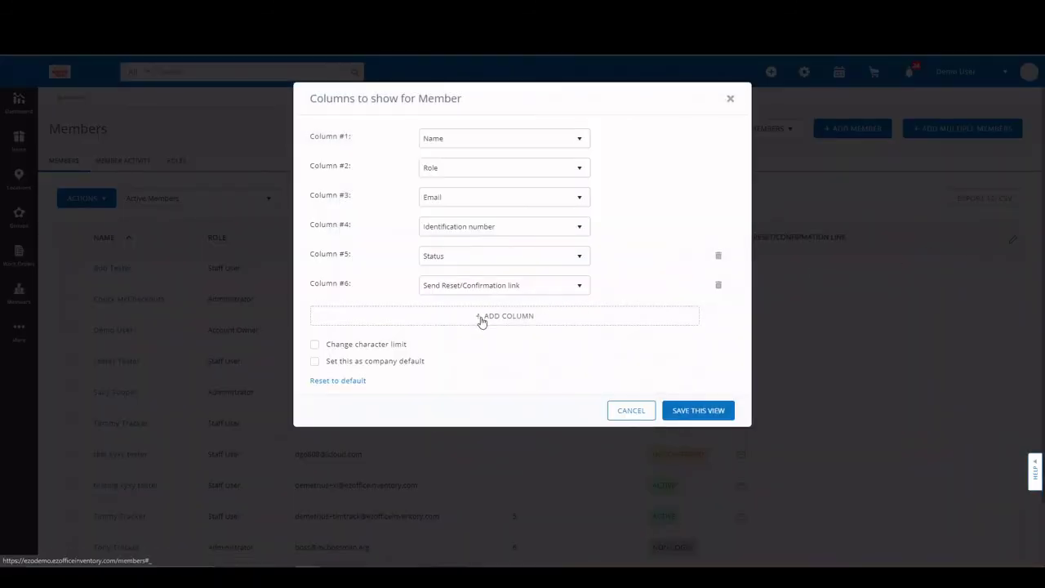
{"action": "left_click", "coordinate": [481, 317]}
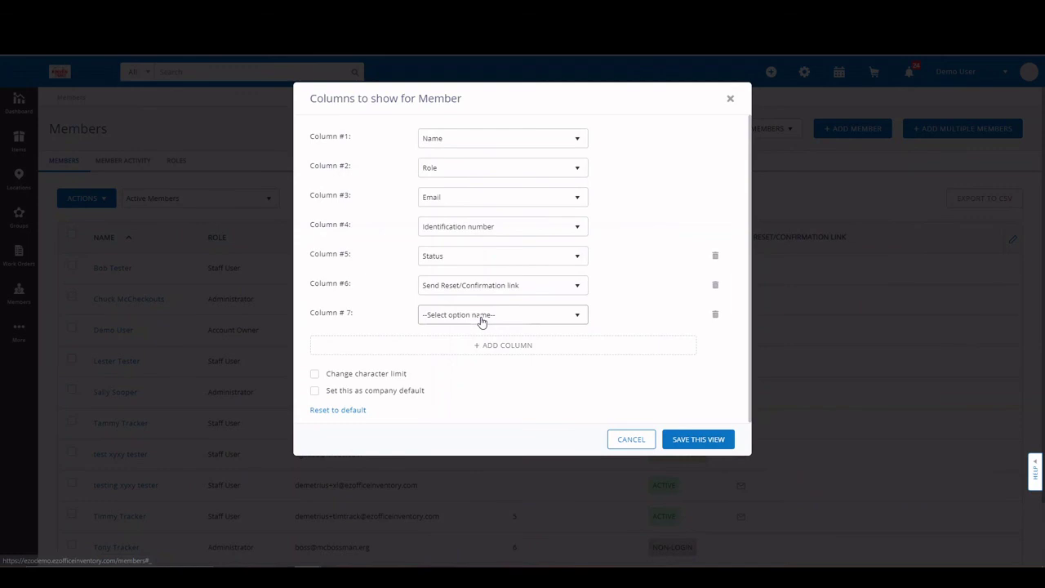
{"action": "left_click", "coordinate": [627, 439]}
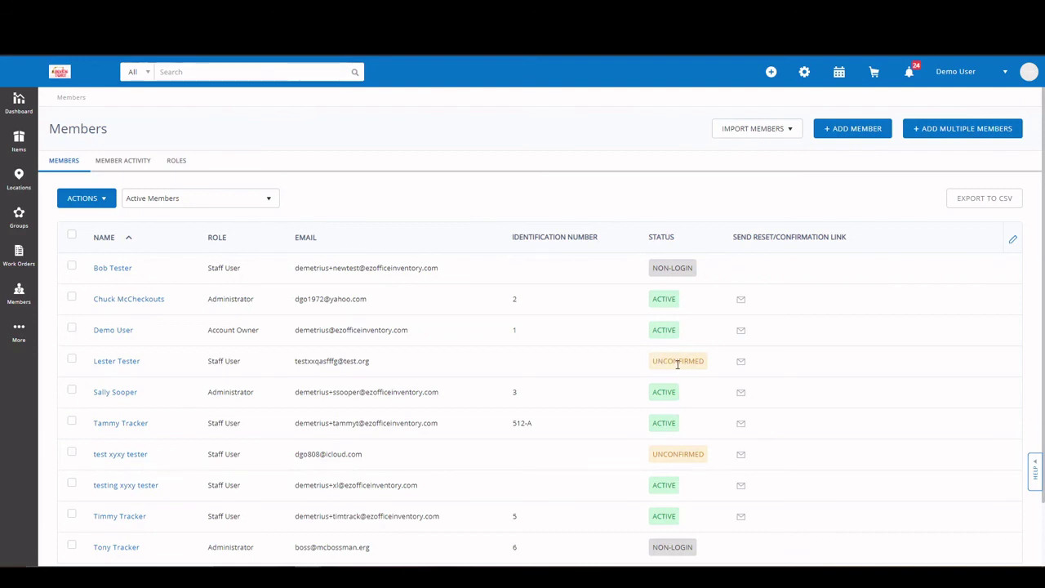
Review the member status filters and the bulk actions available for the members list without applying any
{"action": "left_click", "coordinate": [209, 201]}
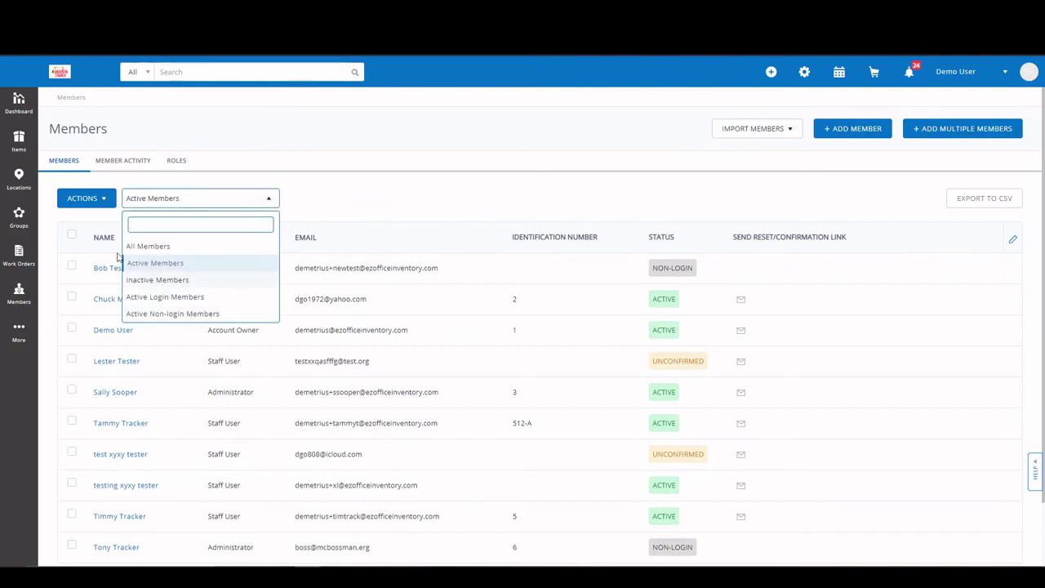
{"action": "left_click", "coordinate": [85, 201]}
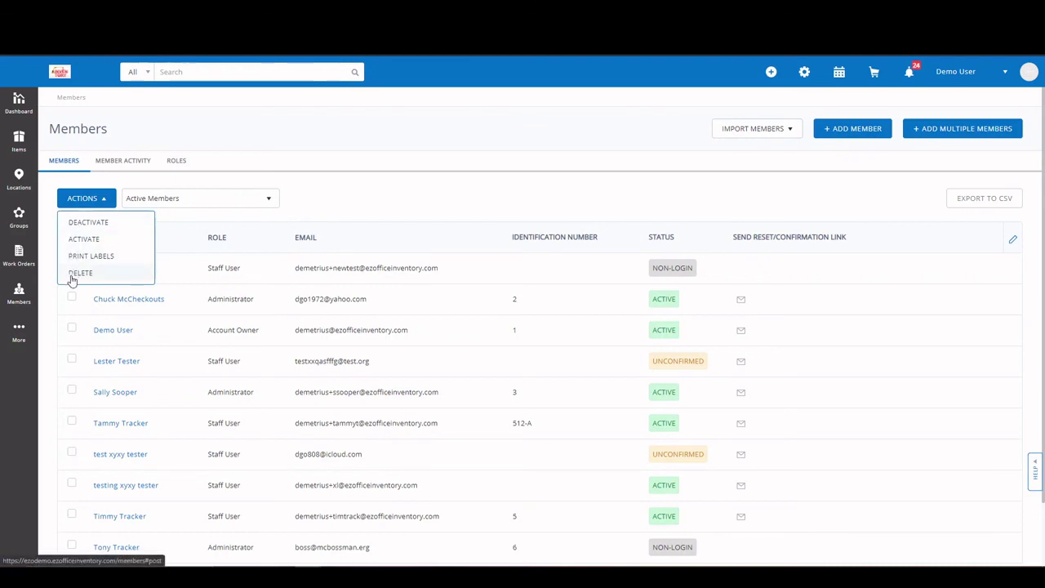
{"action": "left_click", "coordinate": [387, 204]}
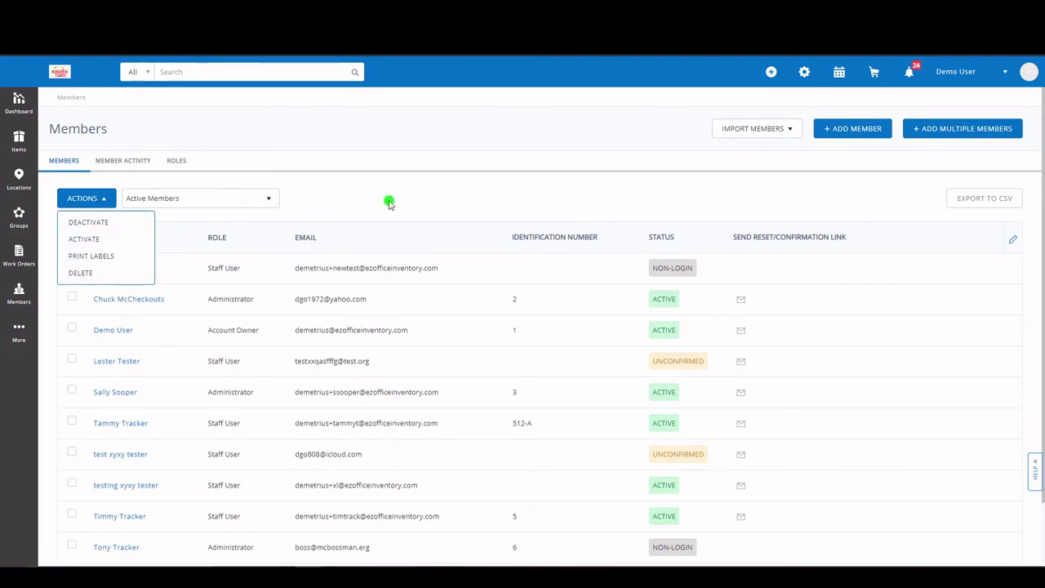
Open the list of custom member roles and bring up the form for creating a new role
{"action": "left_click", "coordinate": [183, 163]}
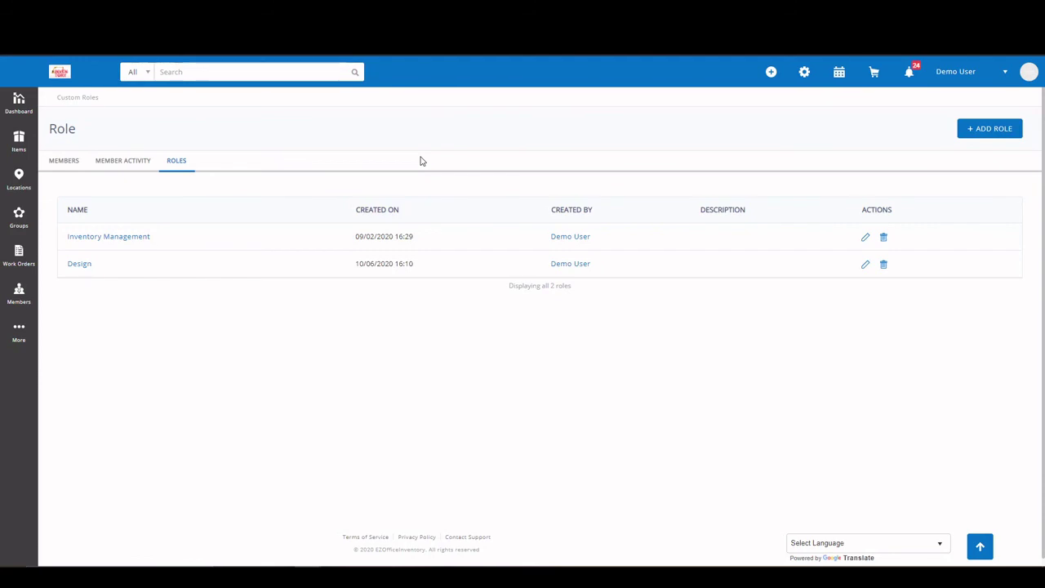
{"action": "left_click", "coordinate": [985, 133]}
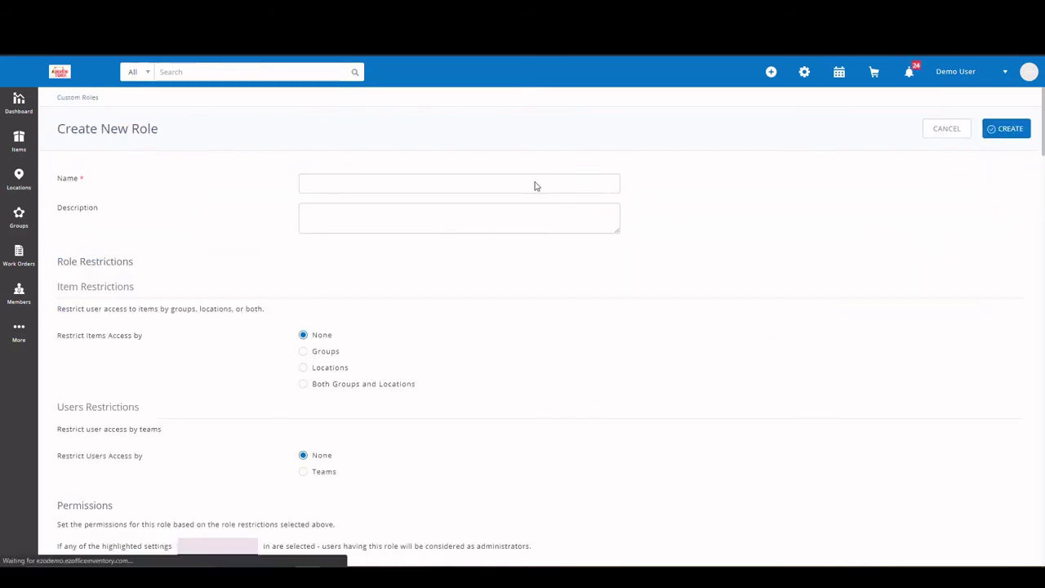
{"action": "left_click", "coordinate": [444, 184]}
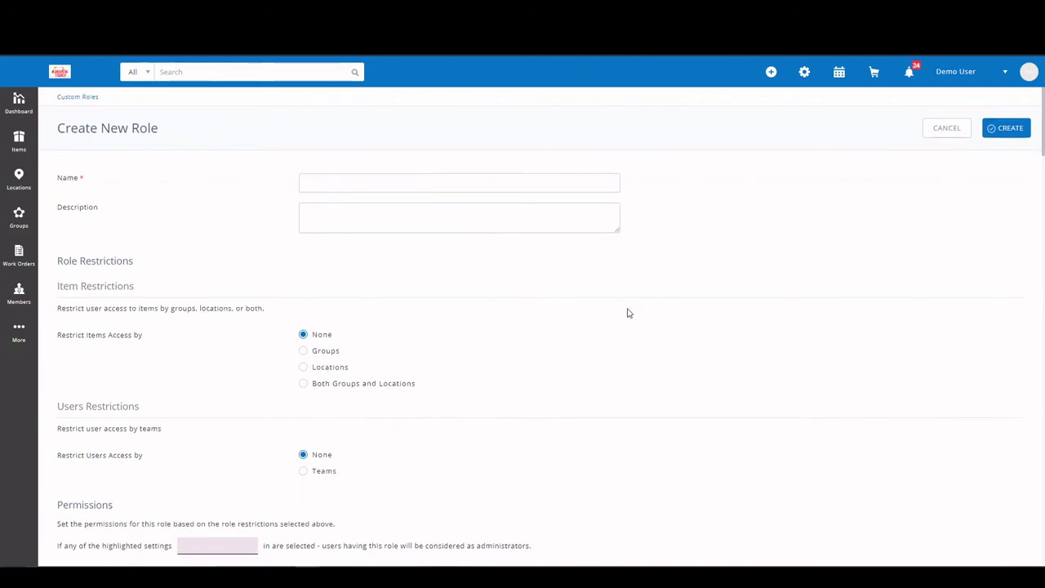
Examine the new role's item and user restrictions and its asset permissions, and leave the form without creating the role
{"action": "scroll", "coordinate": [626, 311], "scroll_direction": "down", "scroll_amount": 2}
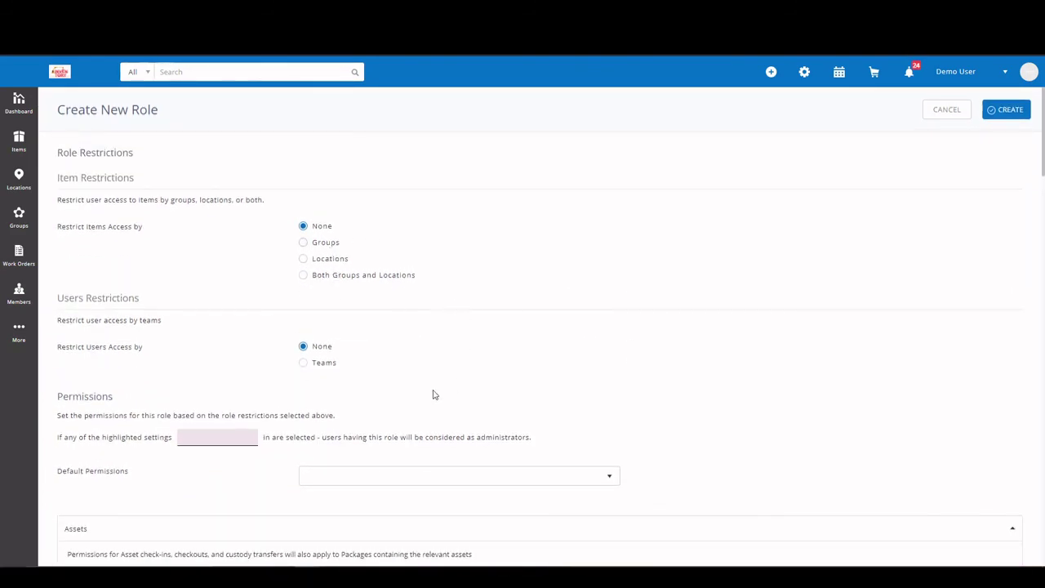
{"action": "scroll", "coordinate": [772, 446], "scroll_direction": "down", "scroll_amount": 5}
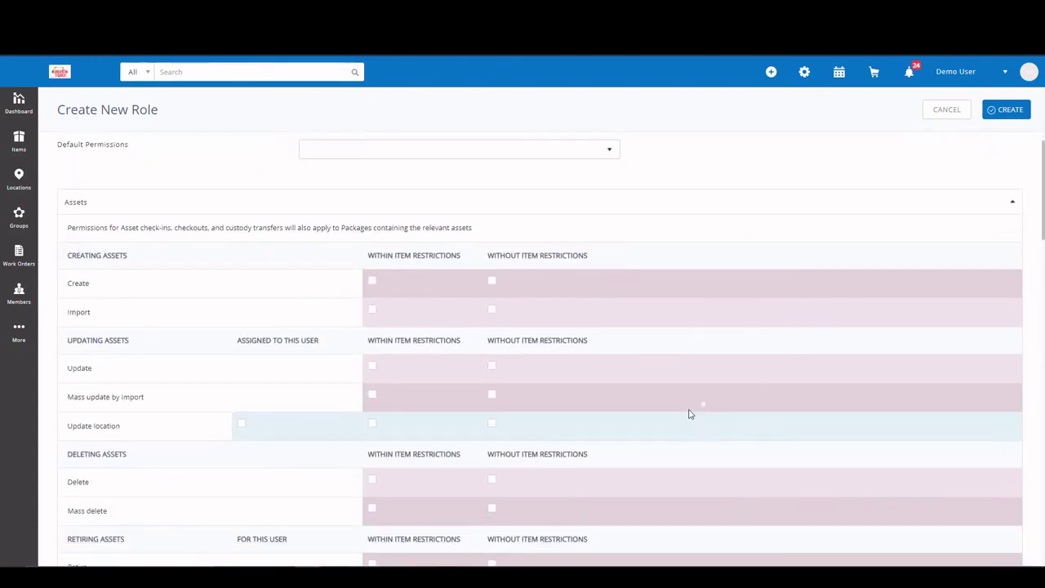
{"action": "scroll", "coordinate": [317, 498], "scroll_direction": "down", "scroll_amount": 5}
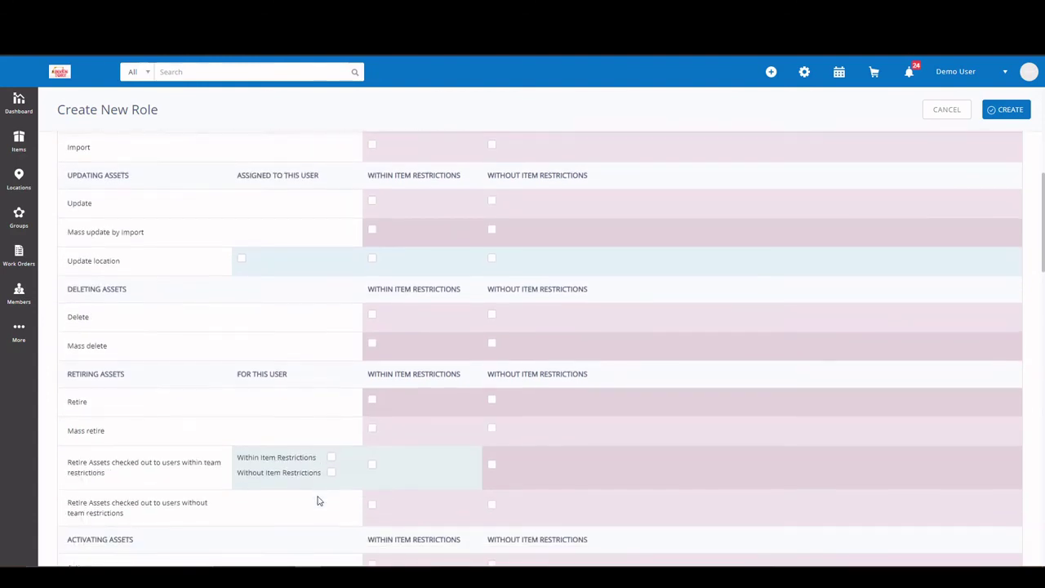
{"action": "scroll", "coordinate": [318, 500], "scroll_direction": "down", "scroll_amount": 5}
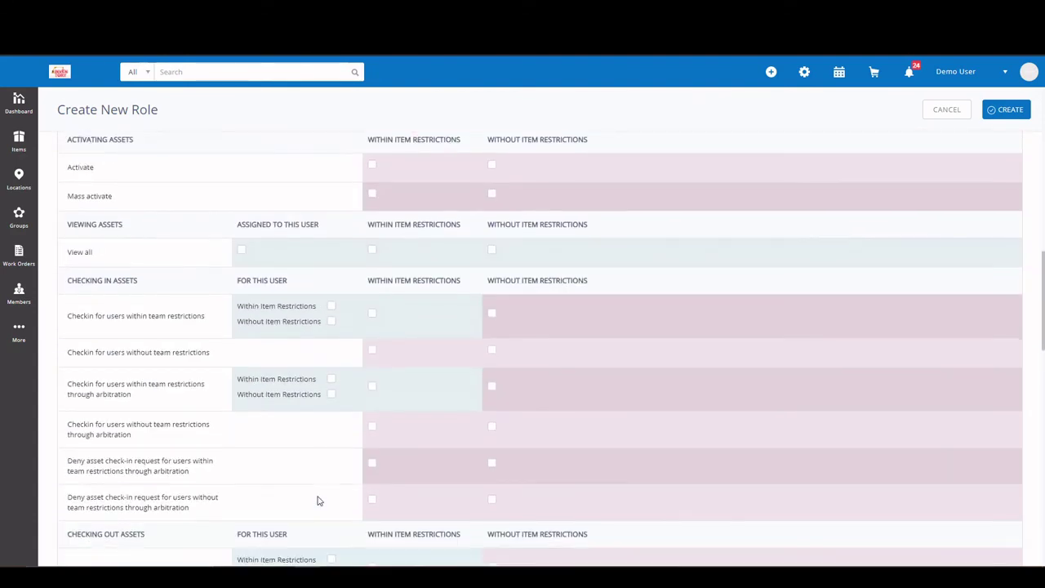
{"action": "scroll", "coordinate": [318, 501], "scroll_direction": "down", "scroll_amount": 5}
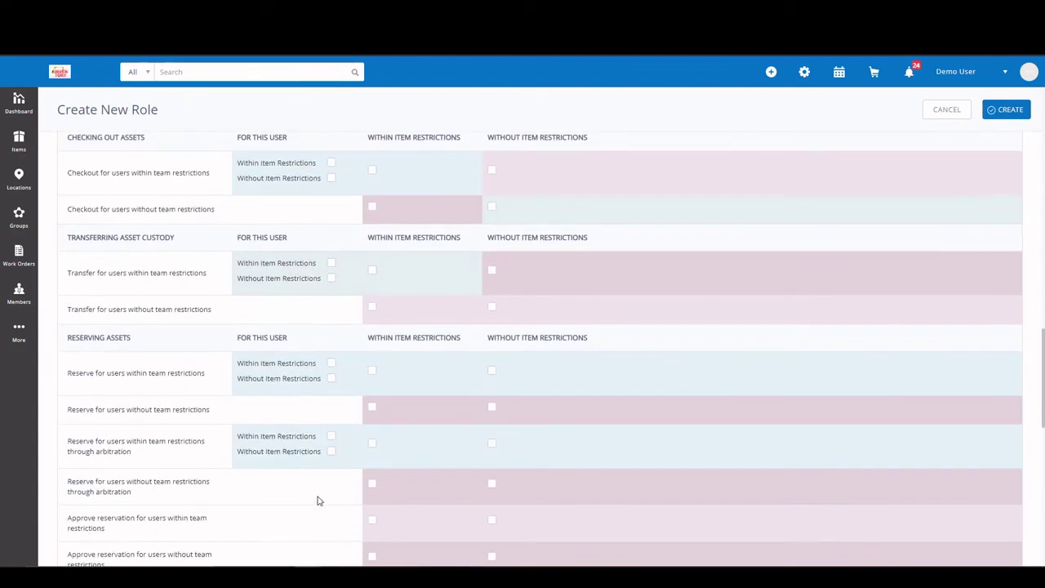
{"action": "scroll", "coordinate": [317, 501], "scroll_direction": "up", "scroll_amount": 10}
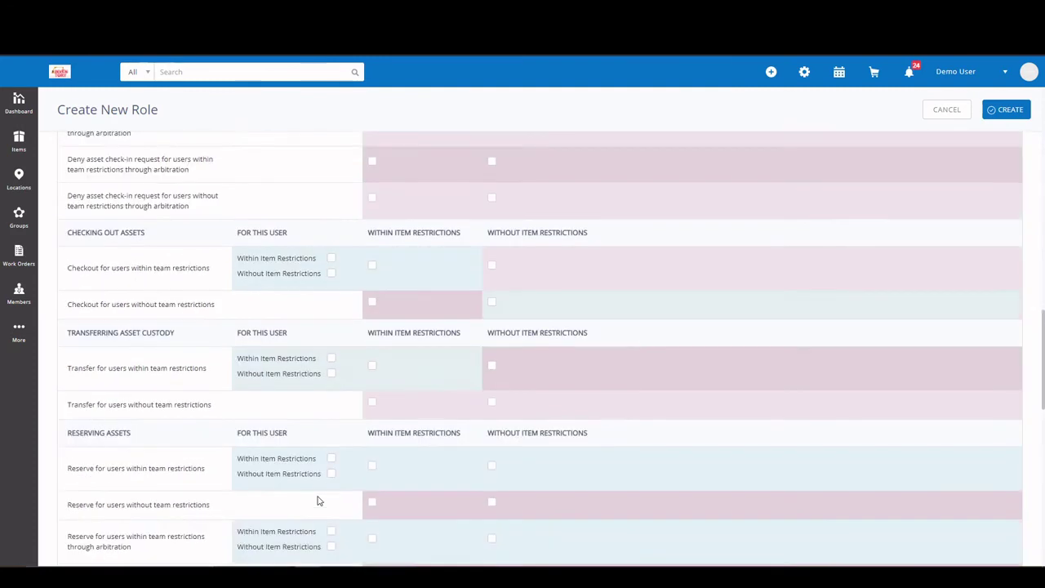
{"action": "scroll", "coordinate": [317, 500], "scroll_direction": "up", "scroll_amount": 10}
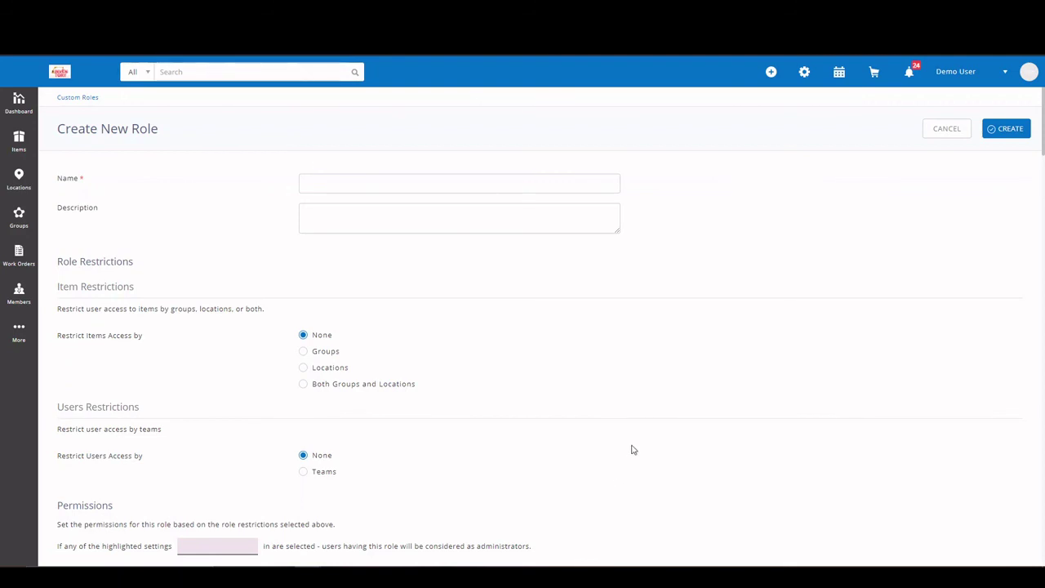
{"action": "left_click", "coordinate": [936, 132]}
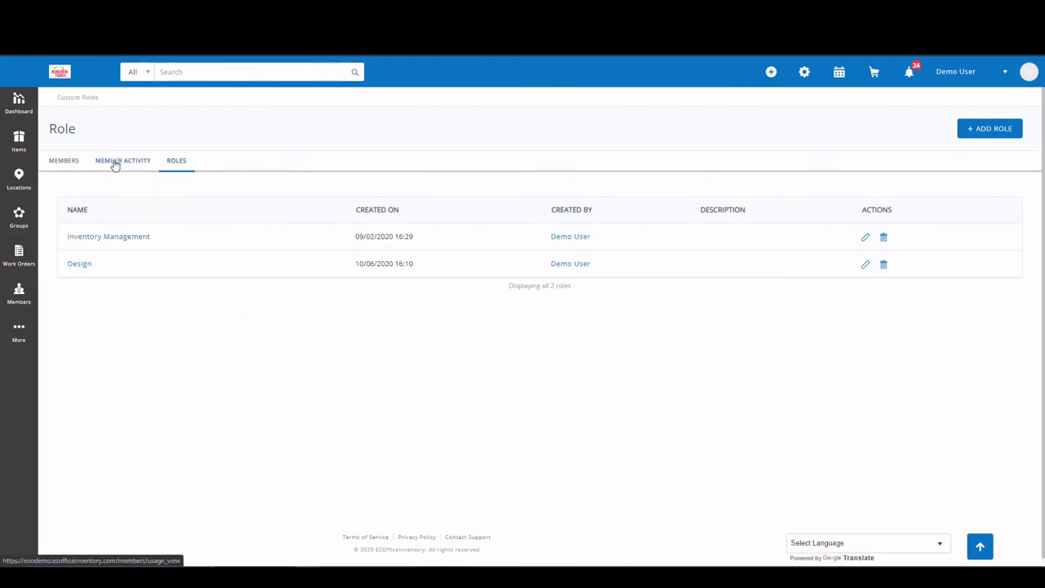
Open the Dashboard
{"action": "left_click", "coordinate": [14, 113]}
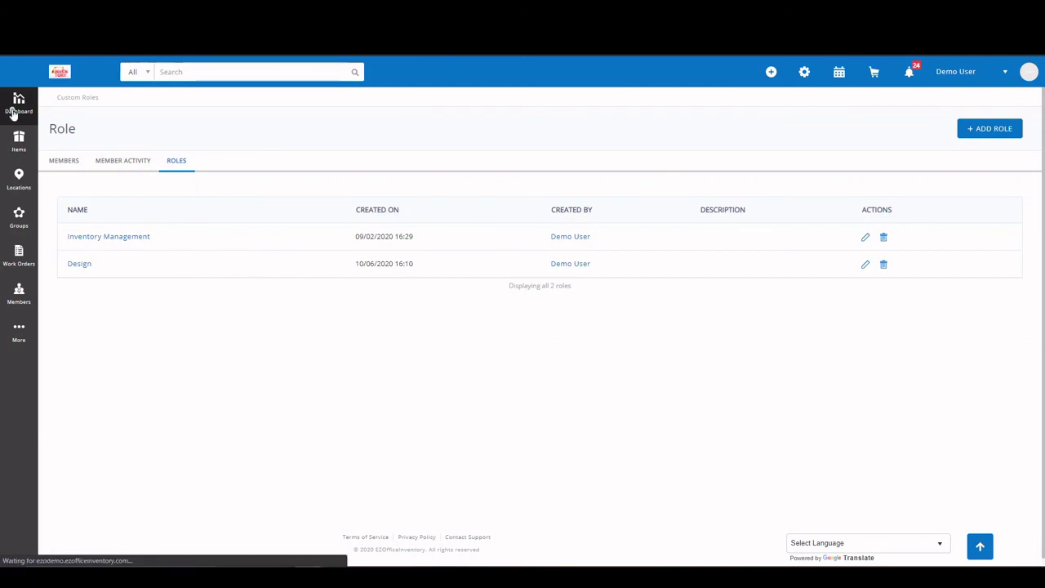